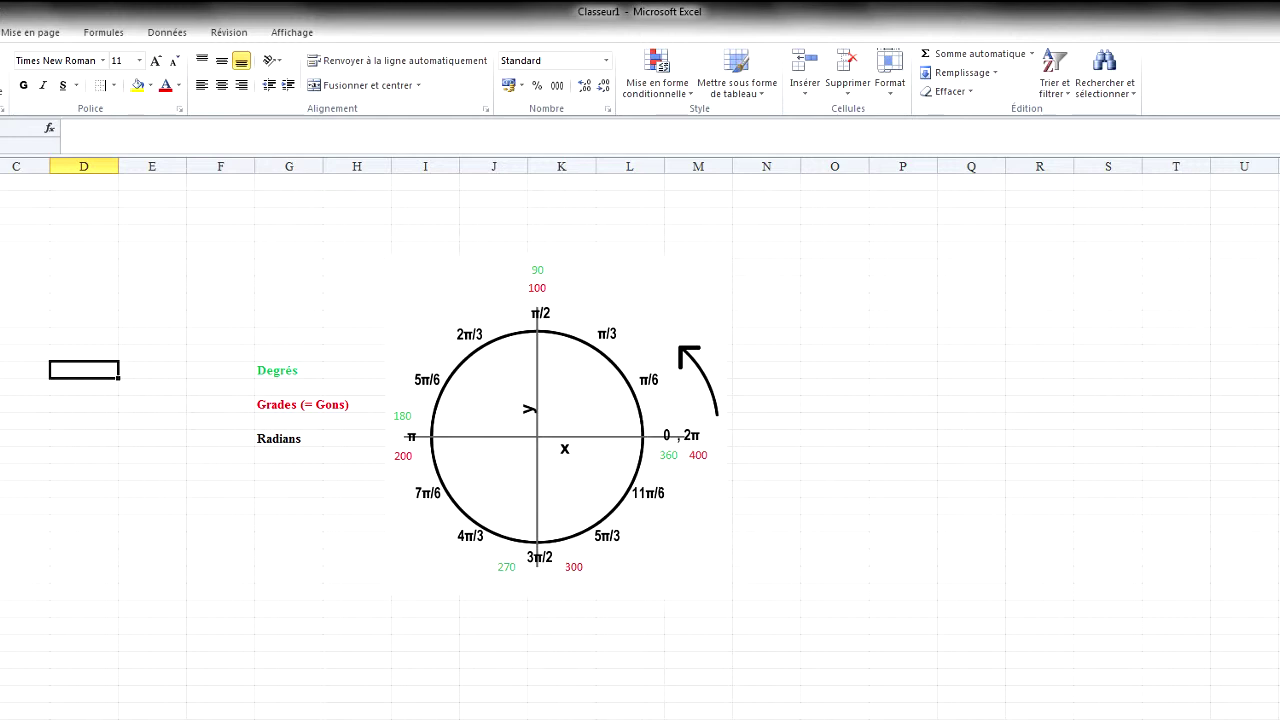
Switch to the next worksheet, the one with the Degrés, Grades (gons) and Radians table.
key(ctrl+Page_Down)
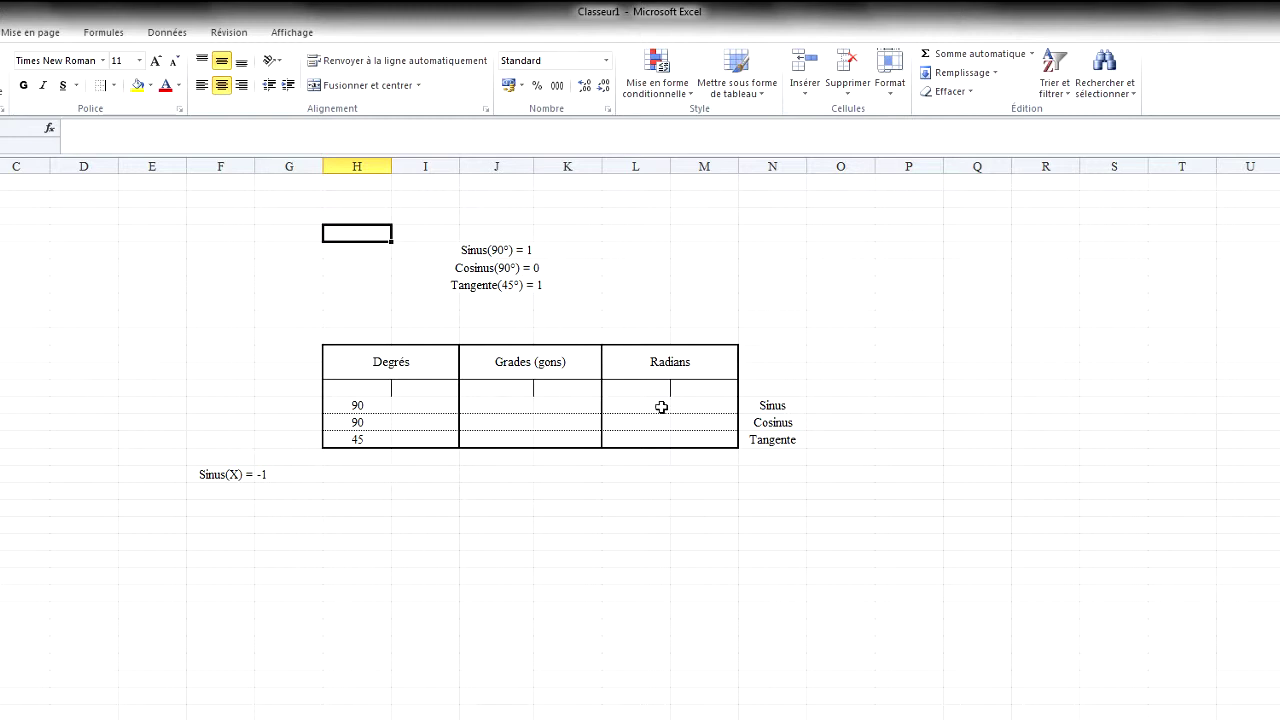
Test the formula =SIN(90) in empty cell J19 below the table, and clear the cell.
click(493, 495)
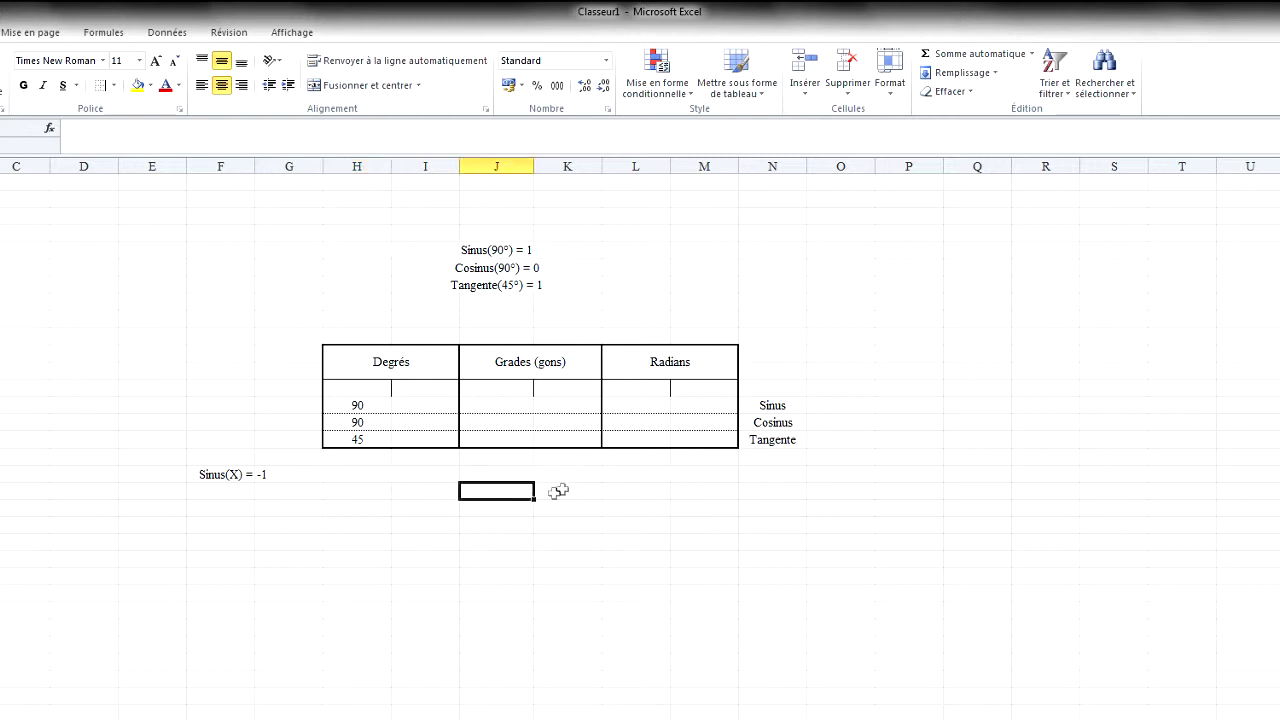
text(=sin)
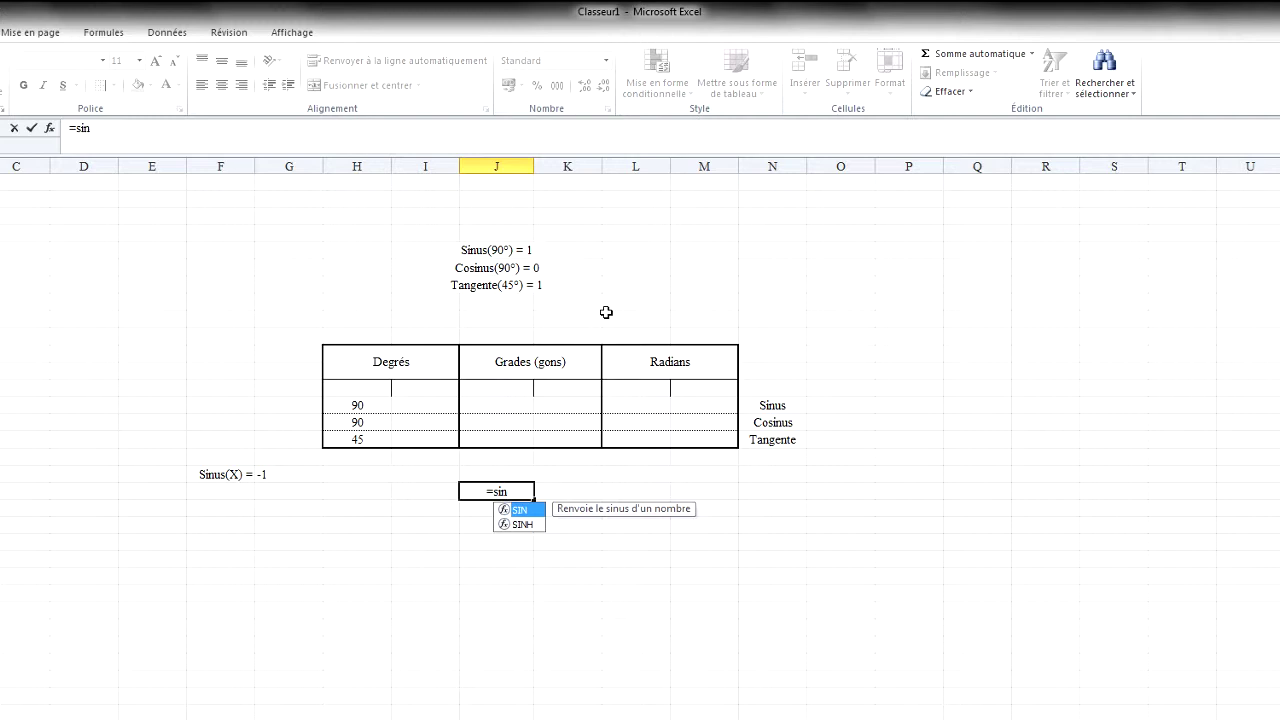
text((90)
key(Return)
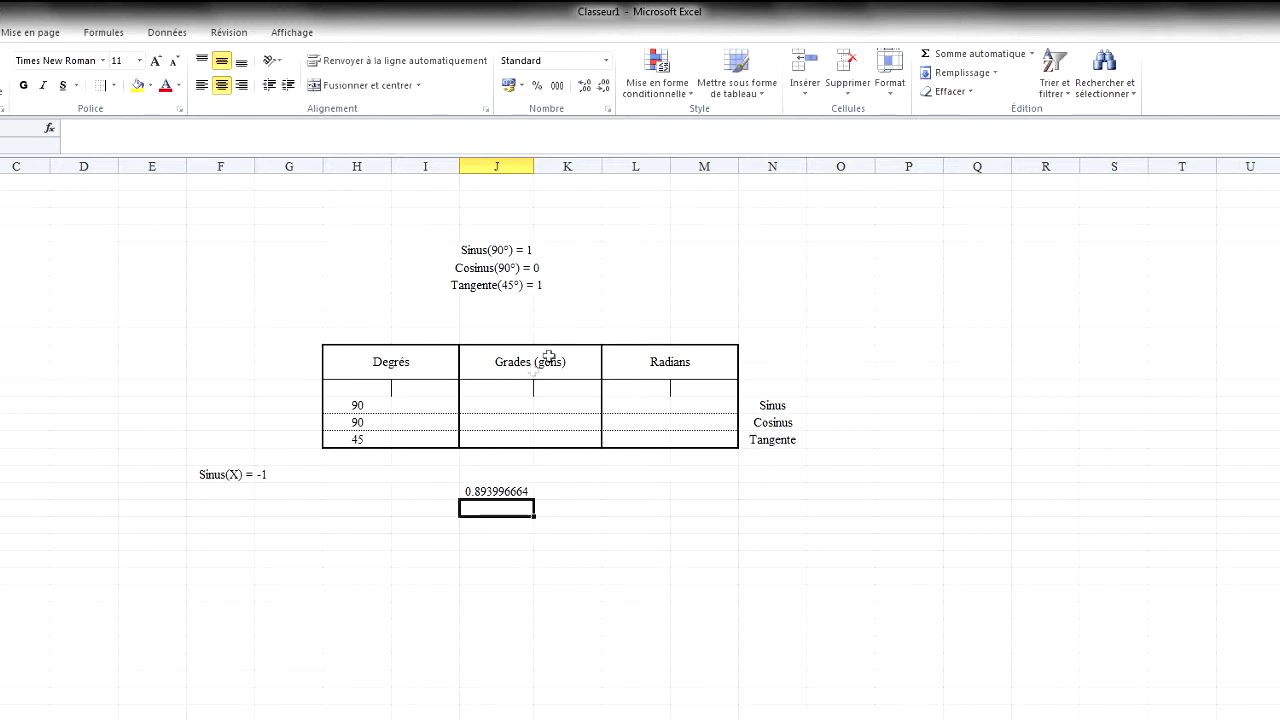
click(523, 491)
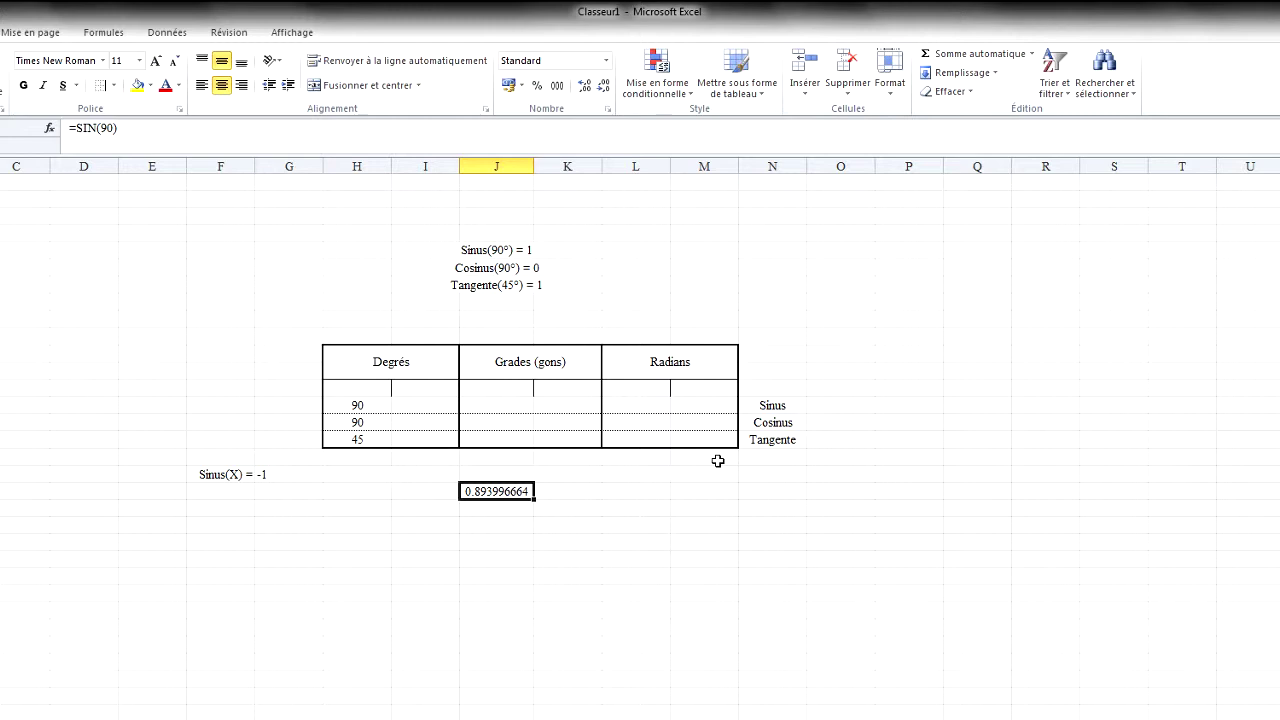
key(Delete)
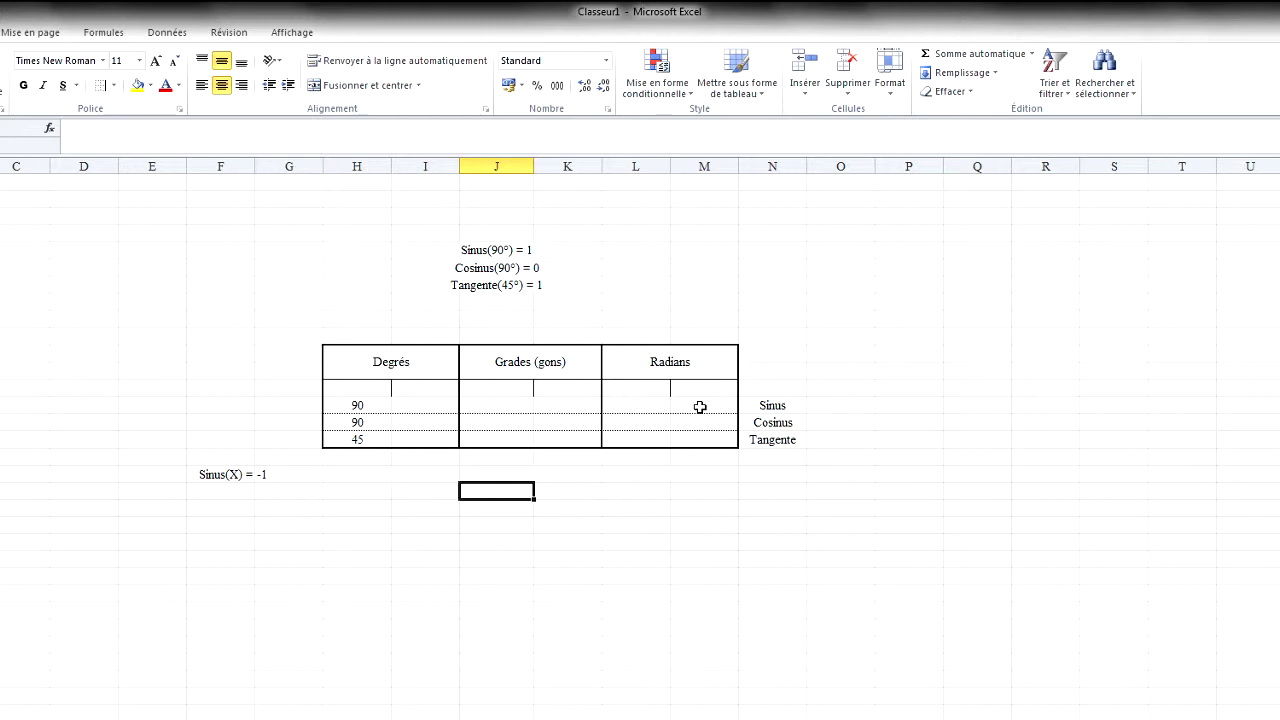
Look through the math and trigonometry function list for the descriptions of DEGRES and RADIANS.
click(643, 405)
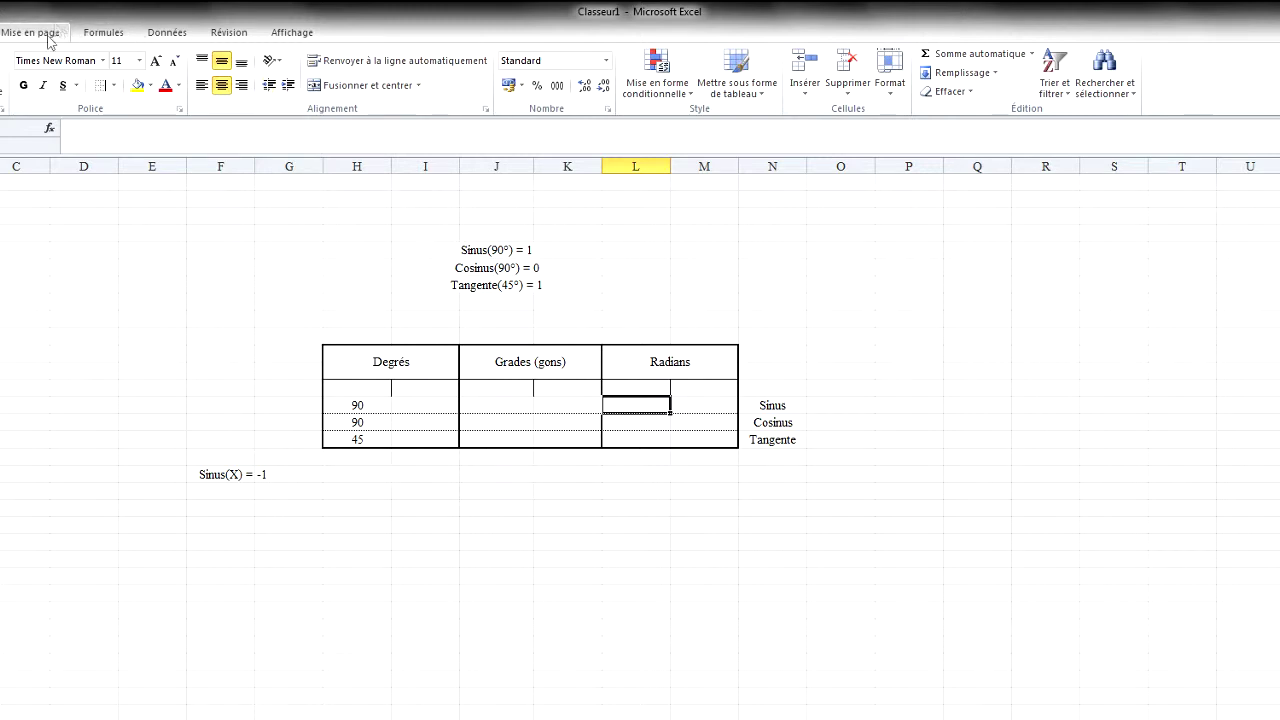
click(98, 34)
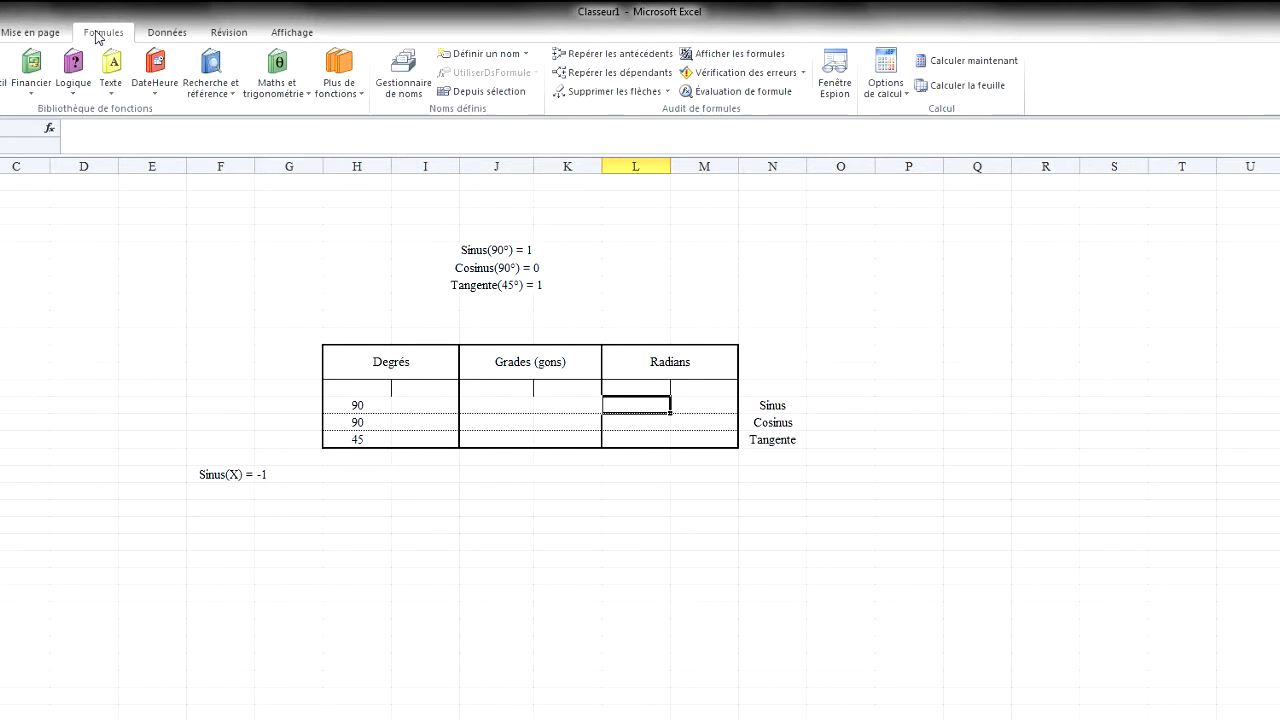
click(310, 100)
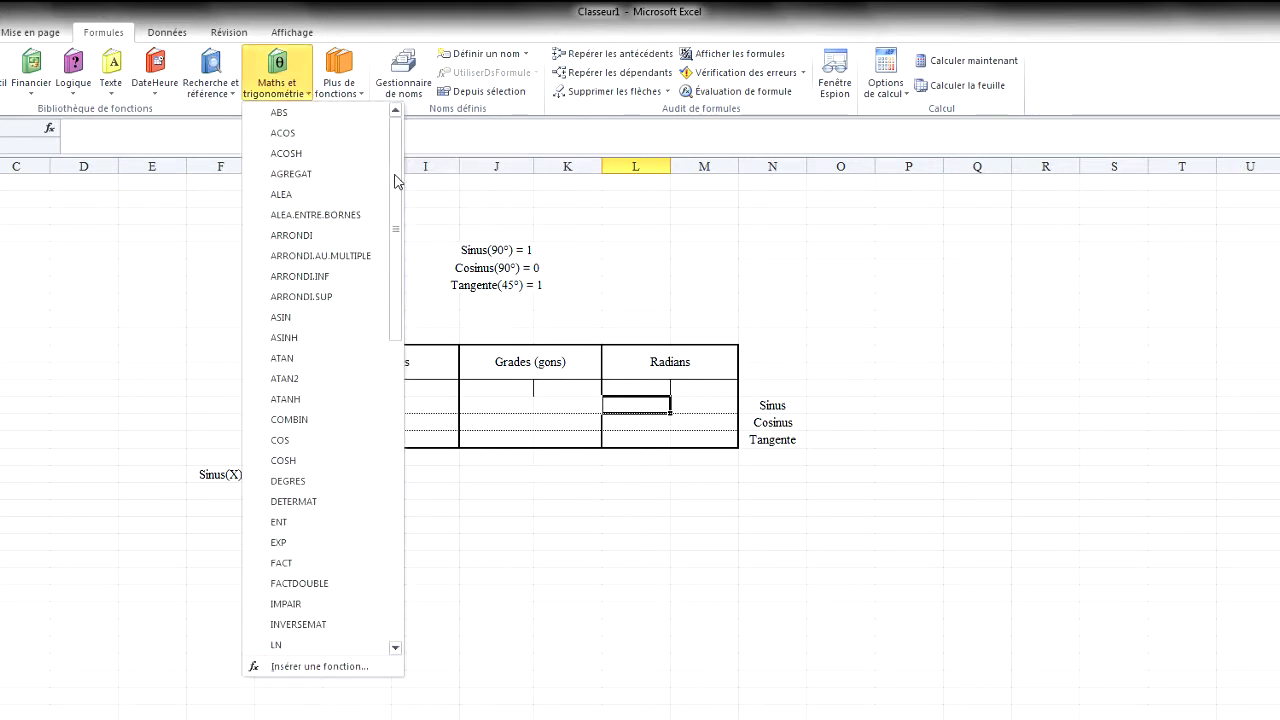
scroll(397, 180, down, 3)
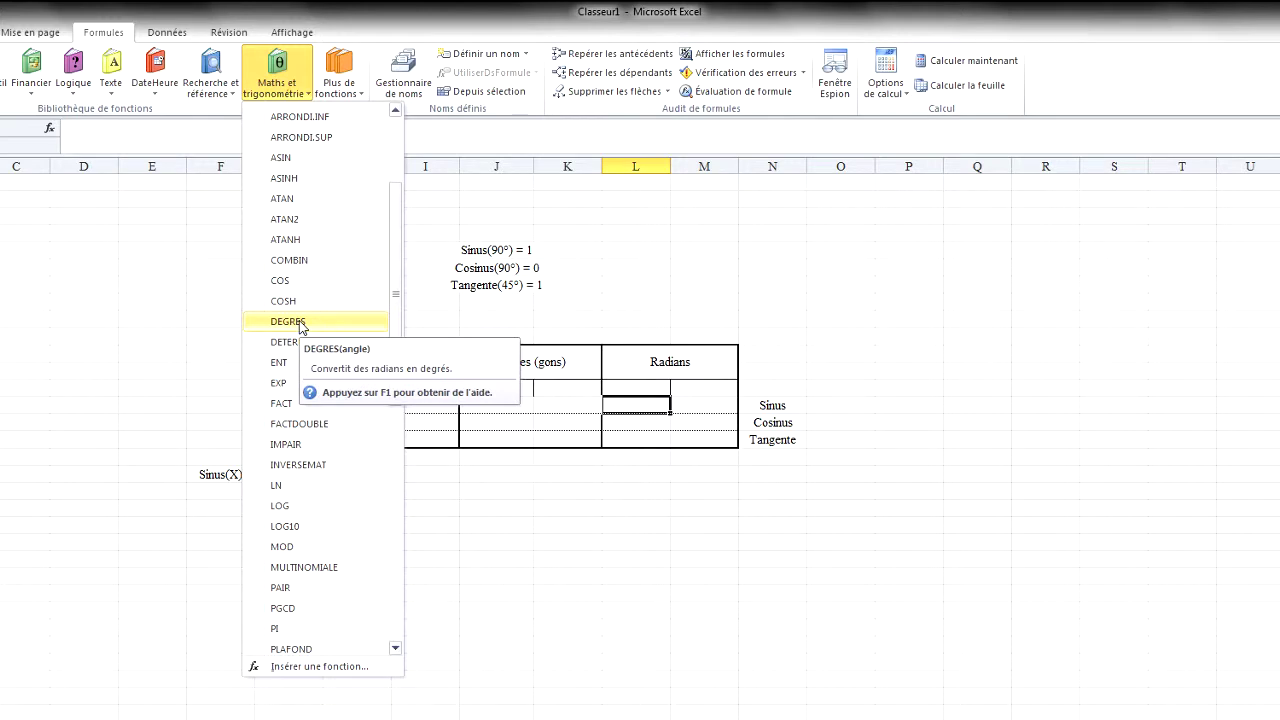
drag(397, 323, 371, 477)
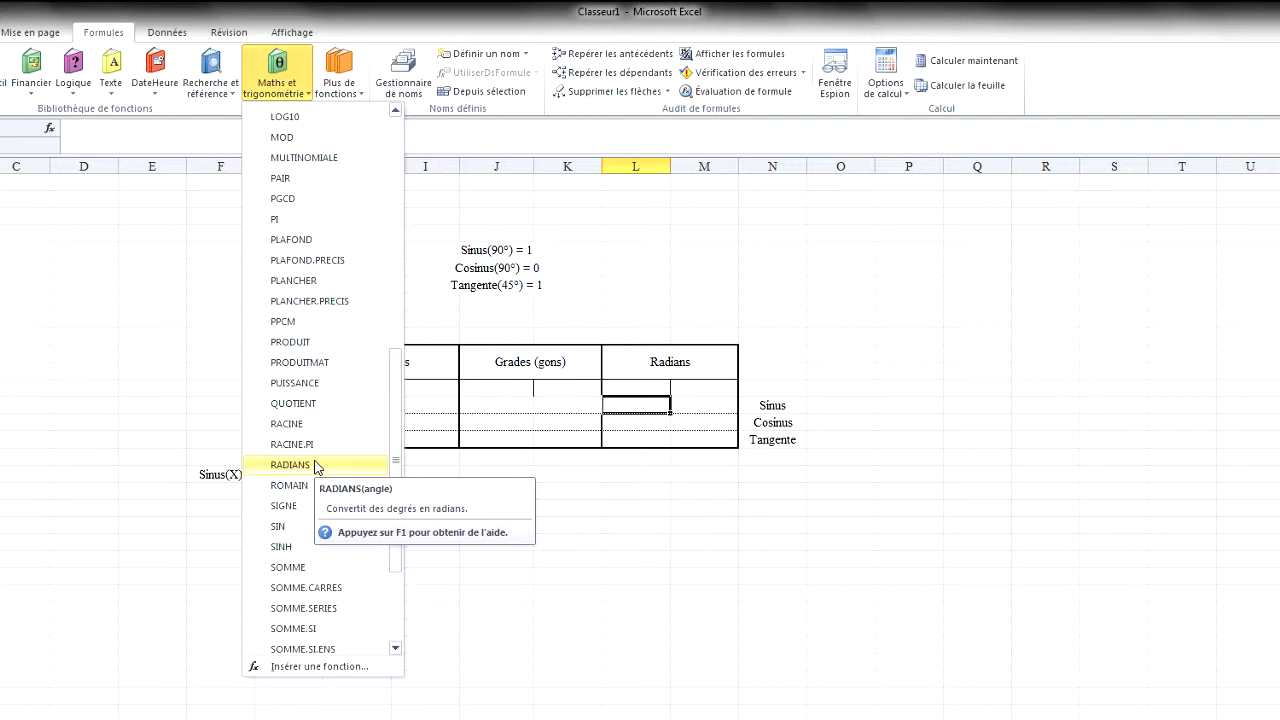
Convert the 90 degrees of the Sinus row to radians in L14 with the formula =RADIANS(H14).
click(621, 399)
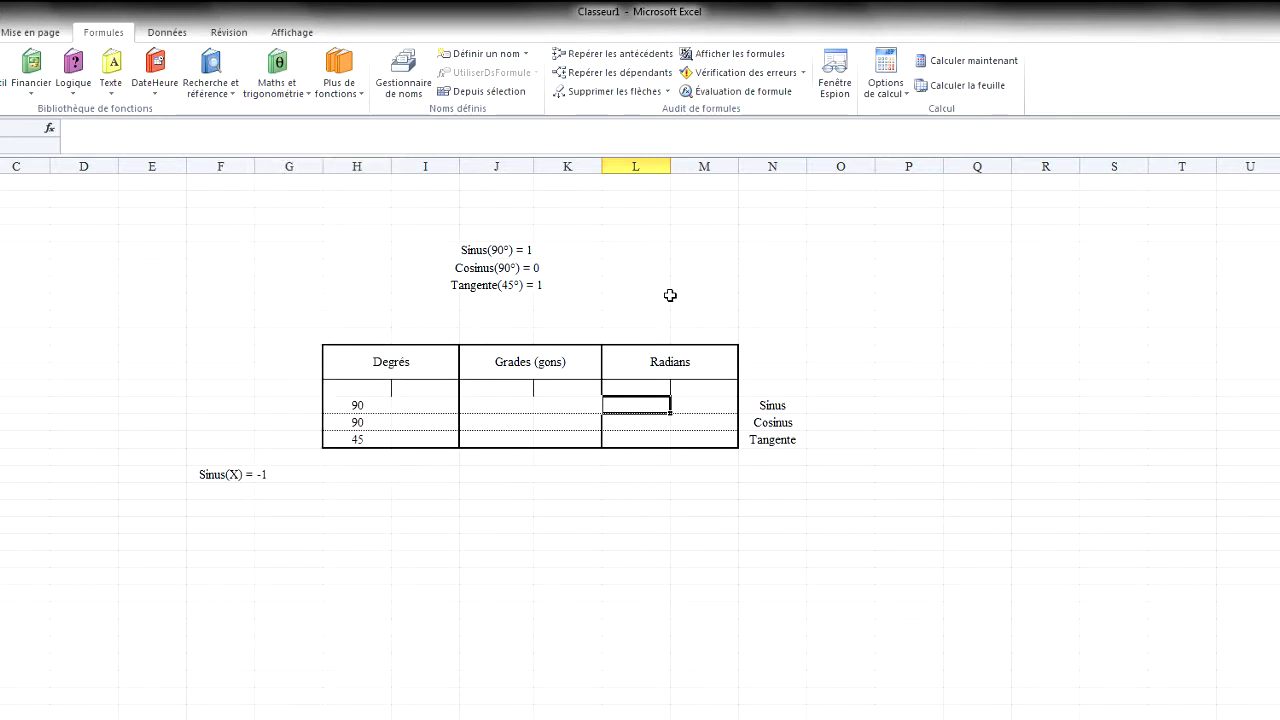
text(=RADIANS()
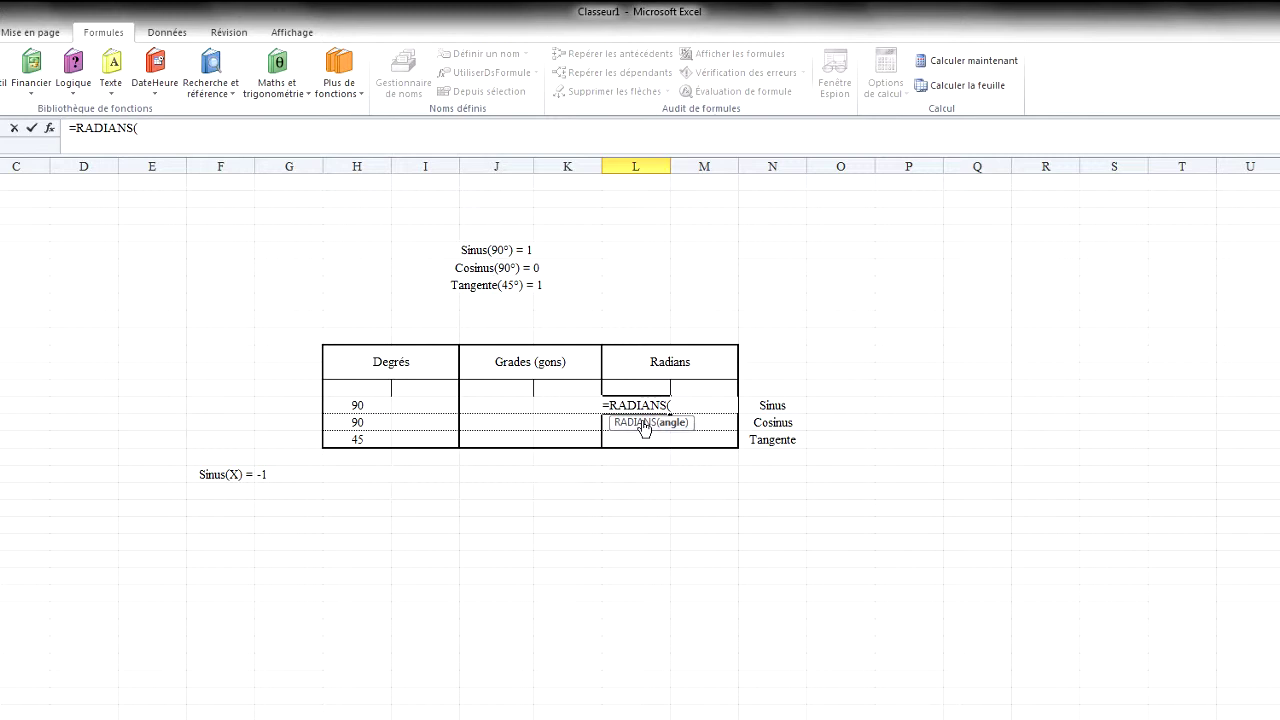
click(350, 408)
text())
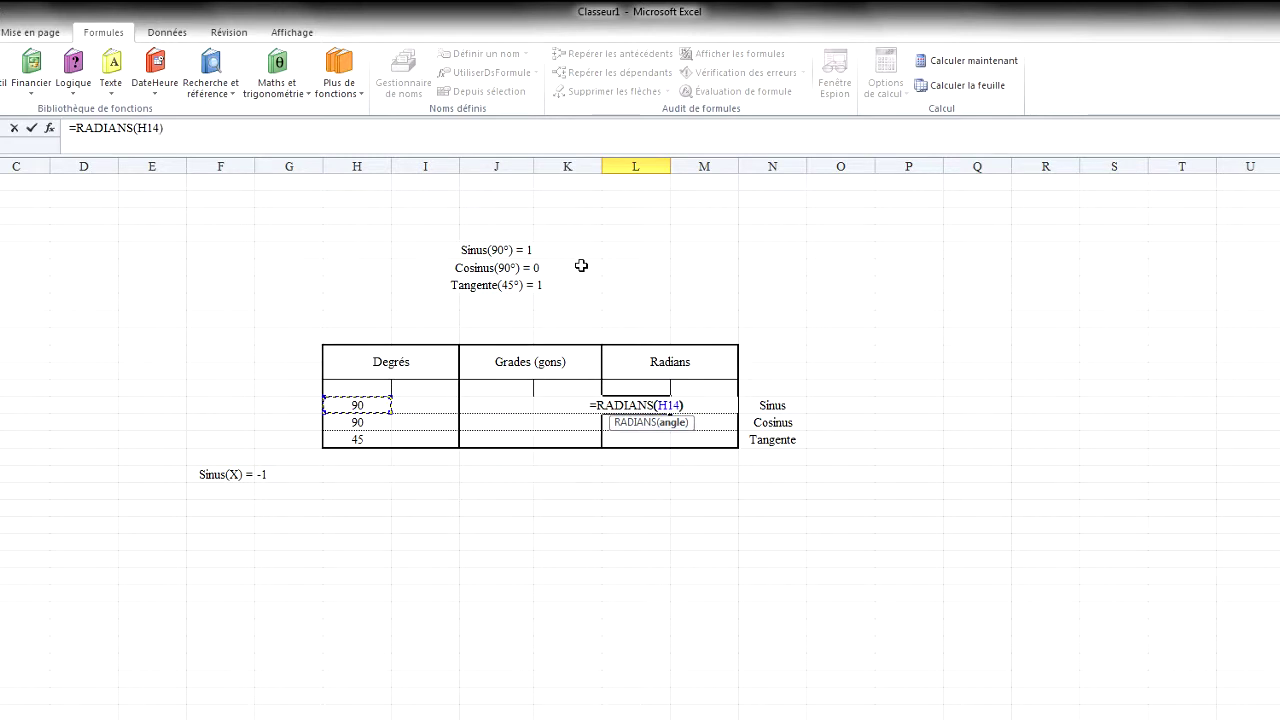
key(Return)
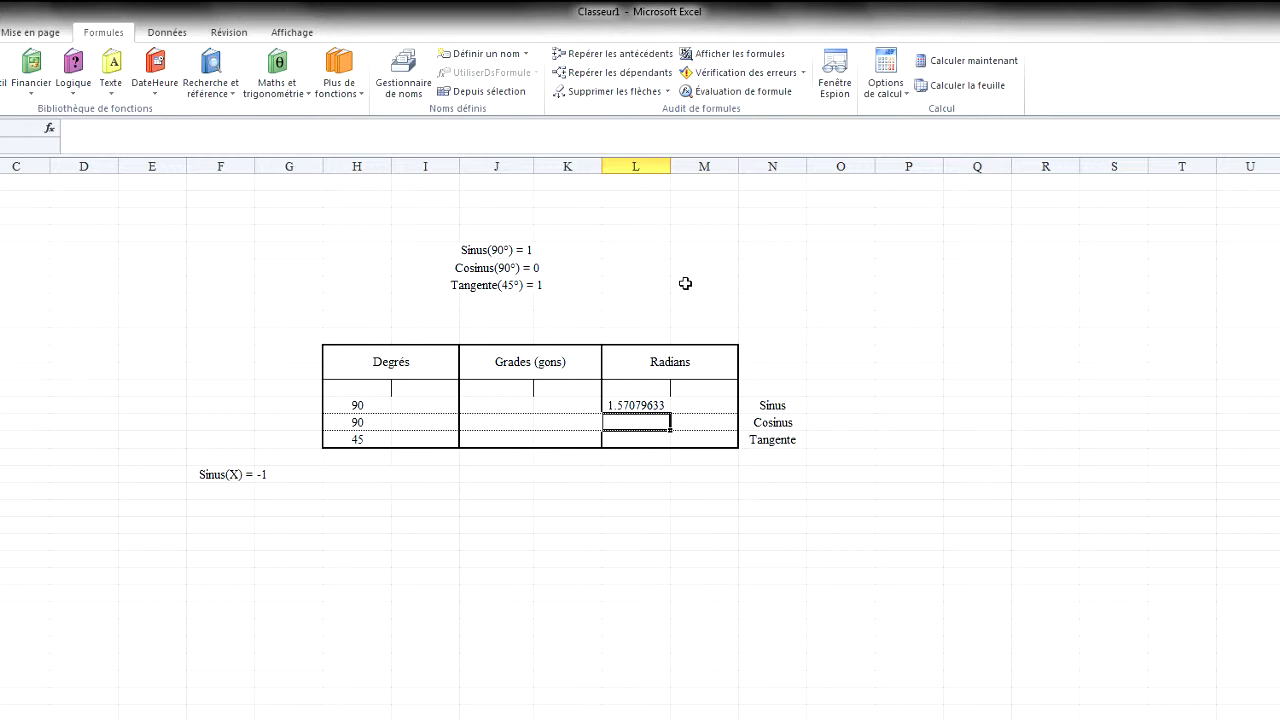
Check the value of pi over two with =3.14/2 in cell L19, and clear the cell.
click(620, 491)
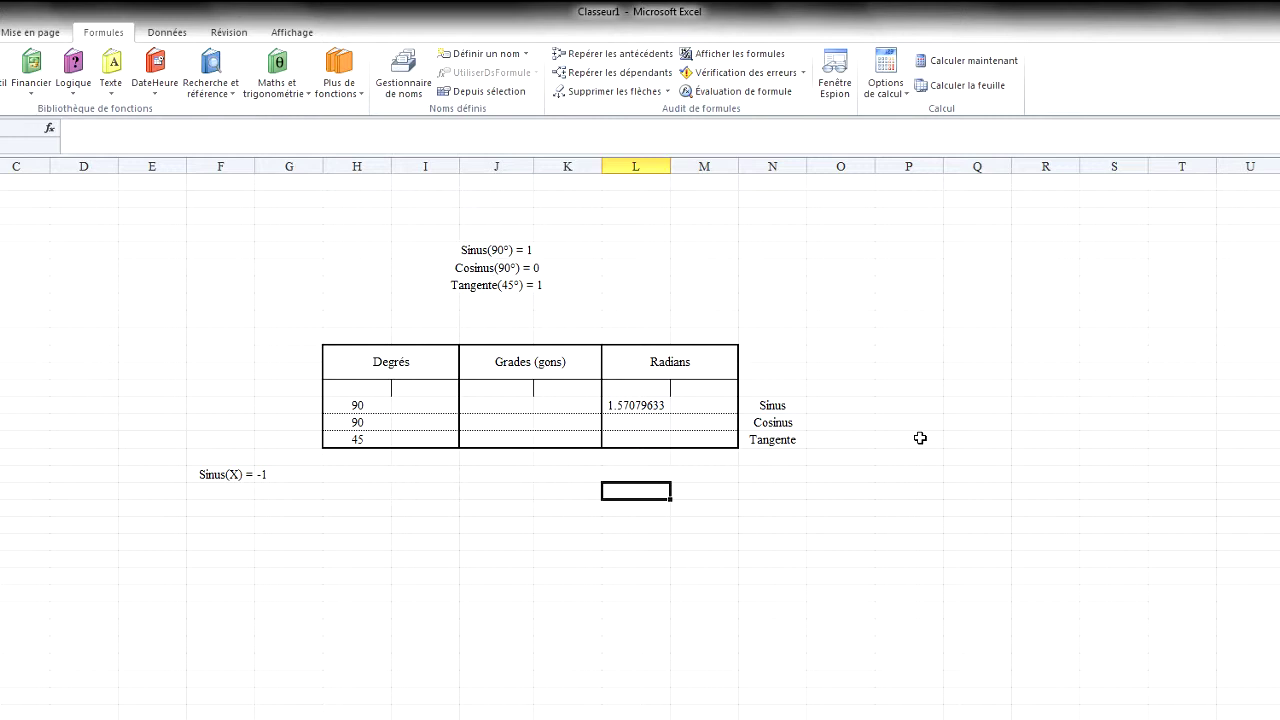
text(=3.14/2)
key(Return)
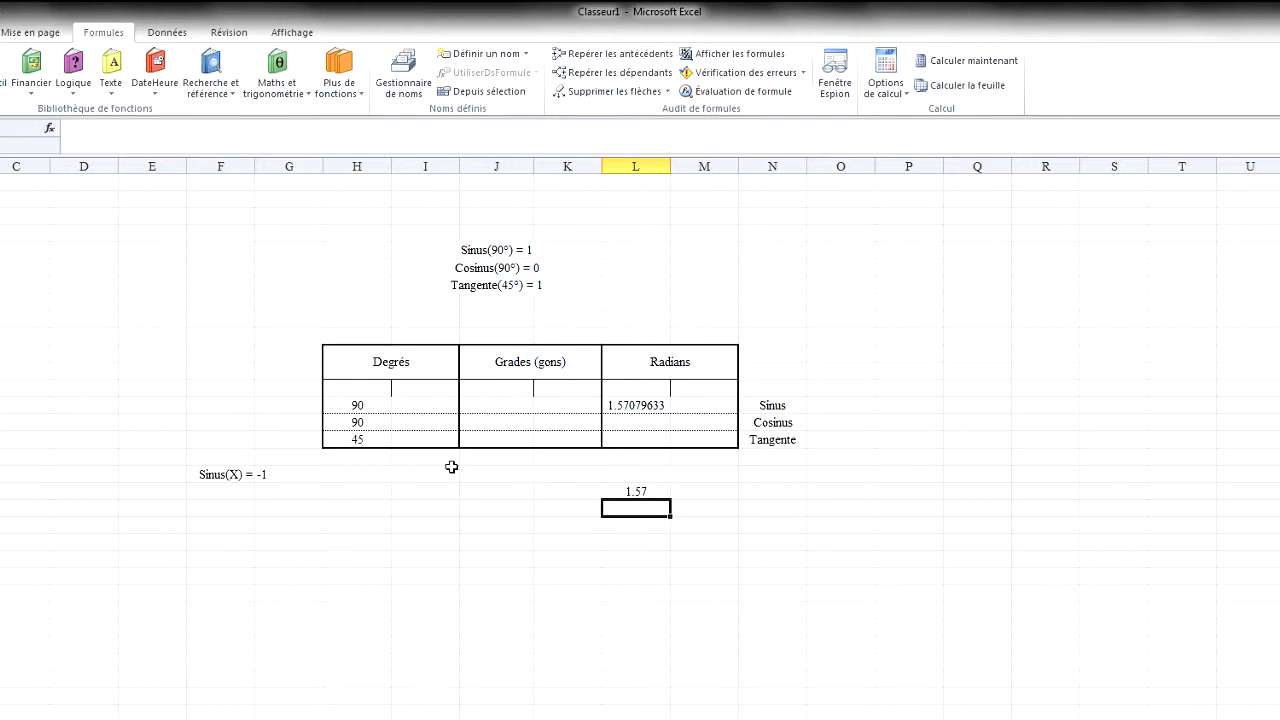
click(633, 491)
key(Delete)
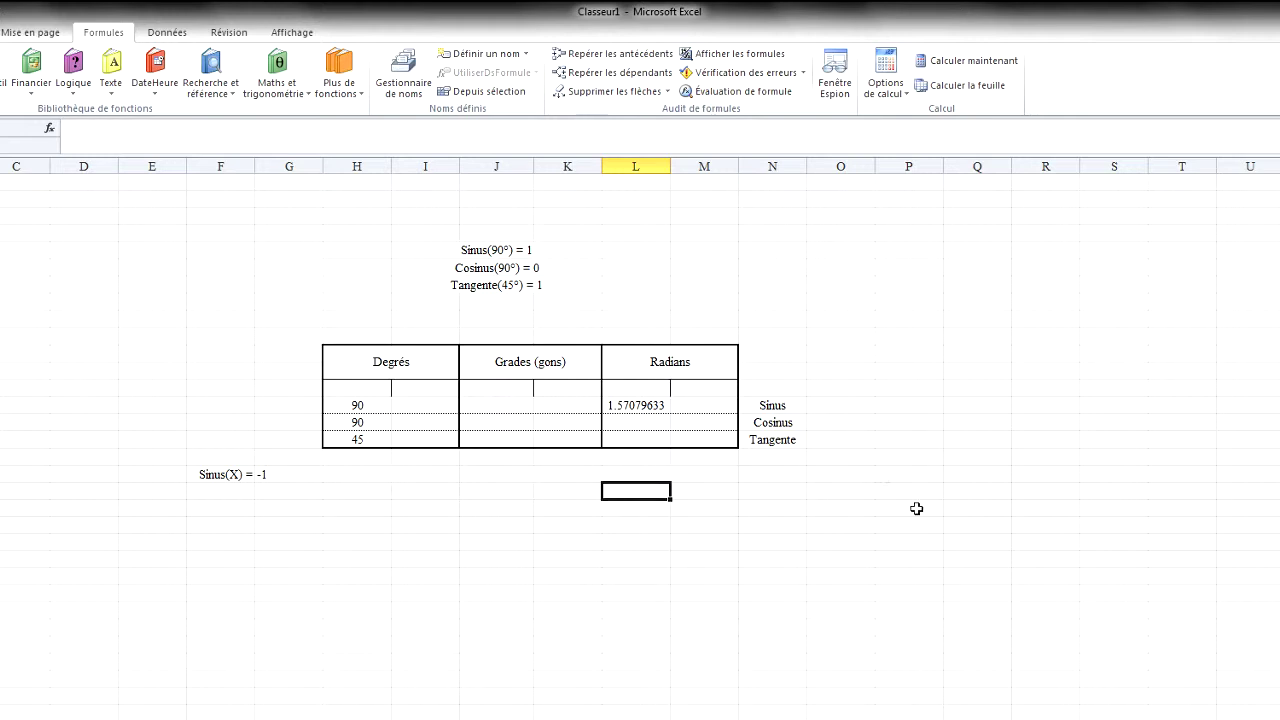
Calculate the sine of the radian angle in cell M14 with the formula =SIN(L14).
click(690, 402)
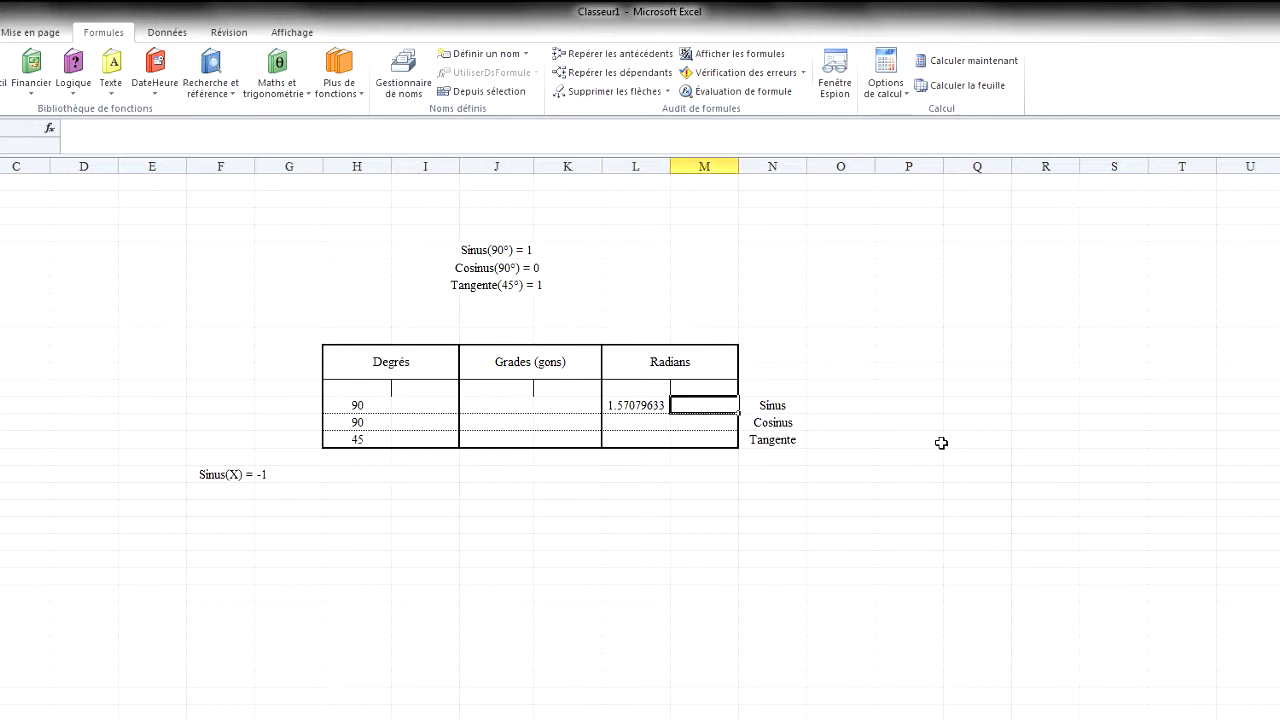
text(=)
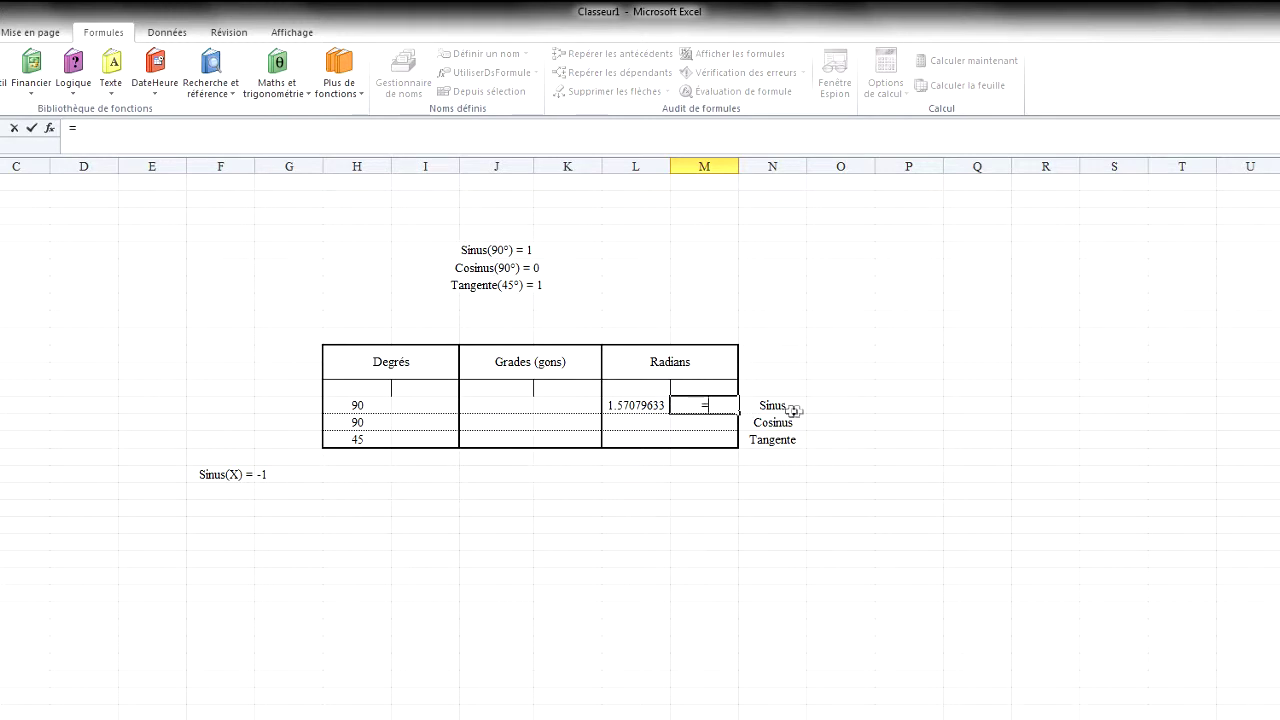
text(SIN()
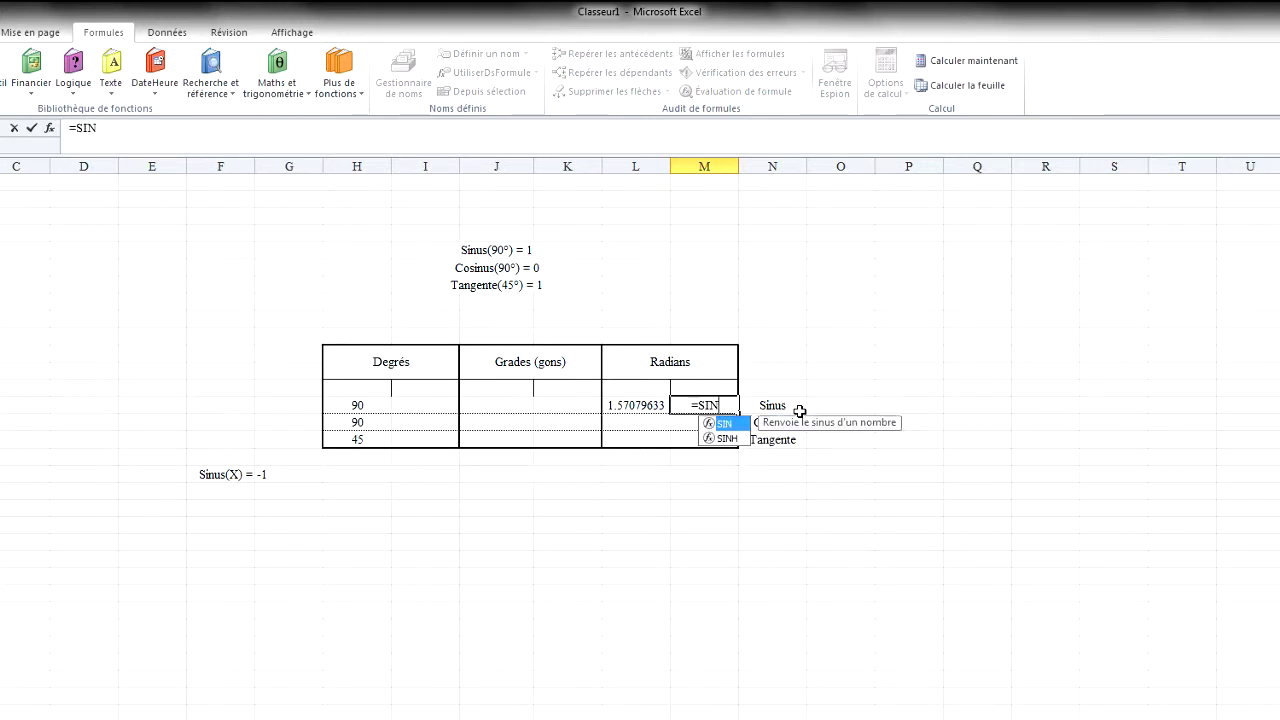
click(645, 403)
text())
key(Return)
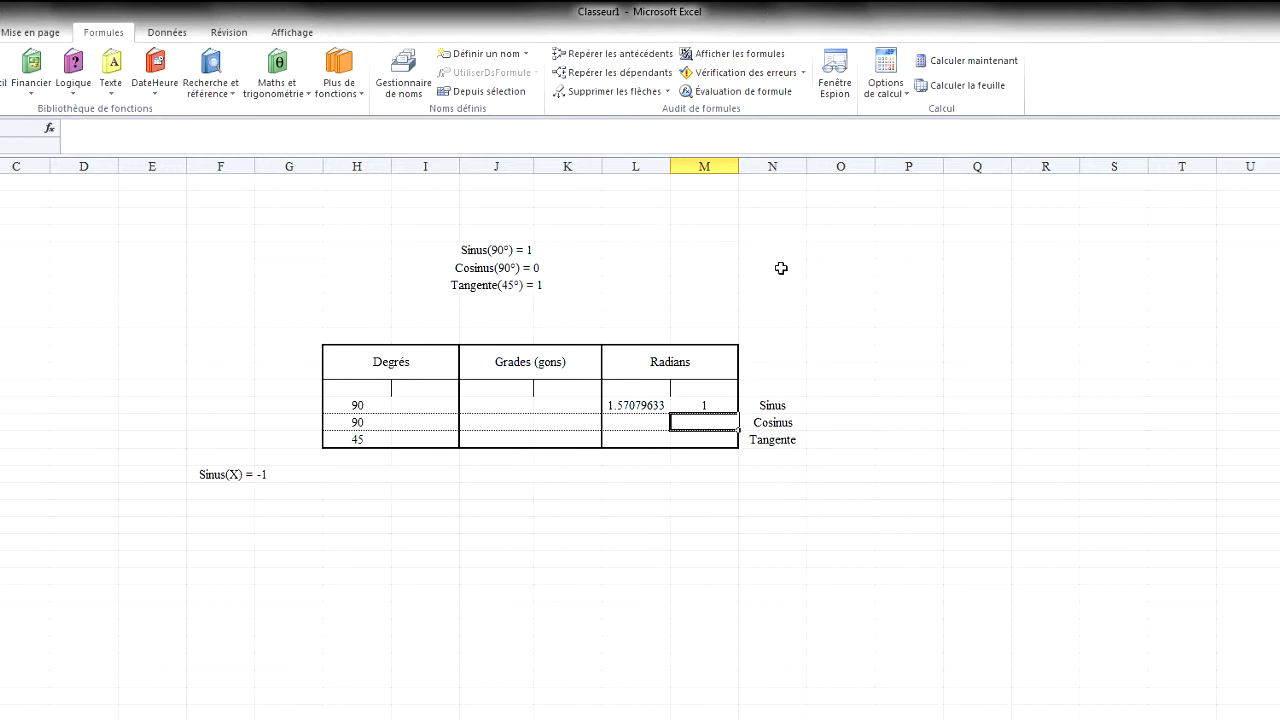
Fill the RADIANS formula from L14 down to L16 for the Cosinus and Tangente rows.
click(642, 405)
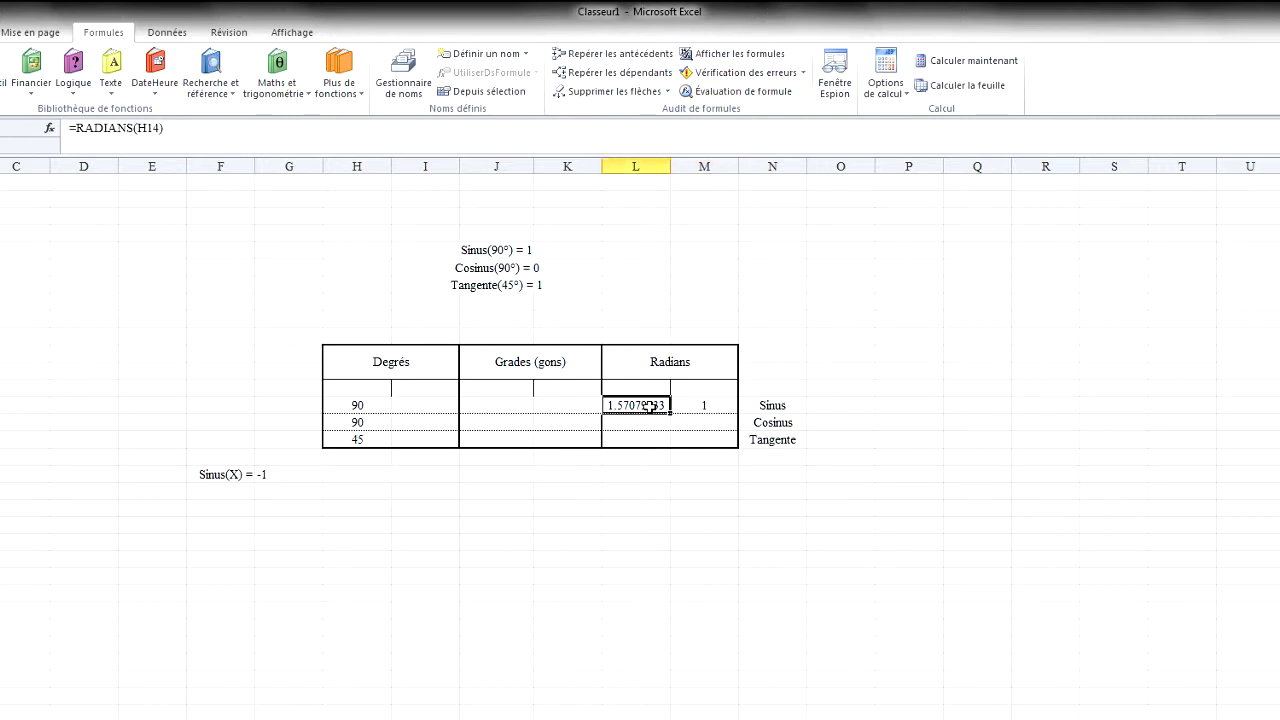
drag(671, 412, 664, 439)
Calculate the cosine of the radian angle in cell M15 with the formula =COS(L15).
click(702, 423)
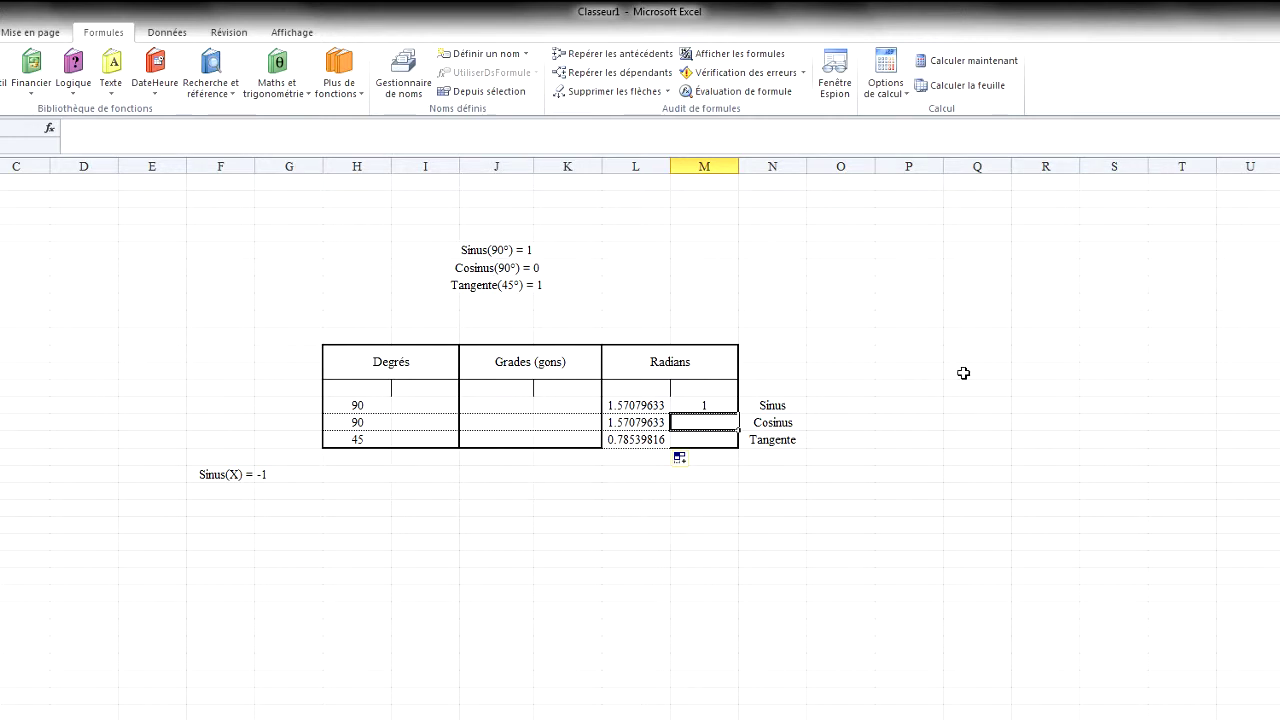
text(=COS()
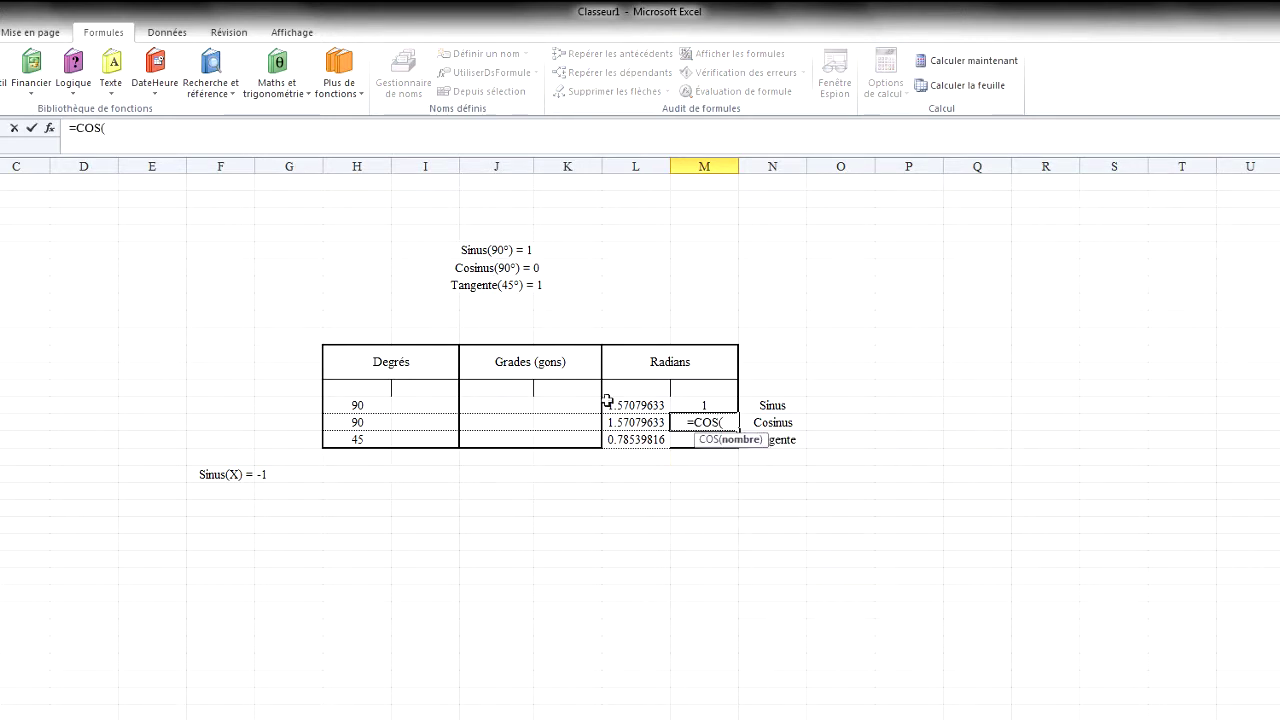
click(637, 422)
text())
key(Return)
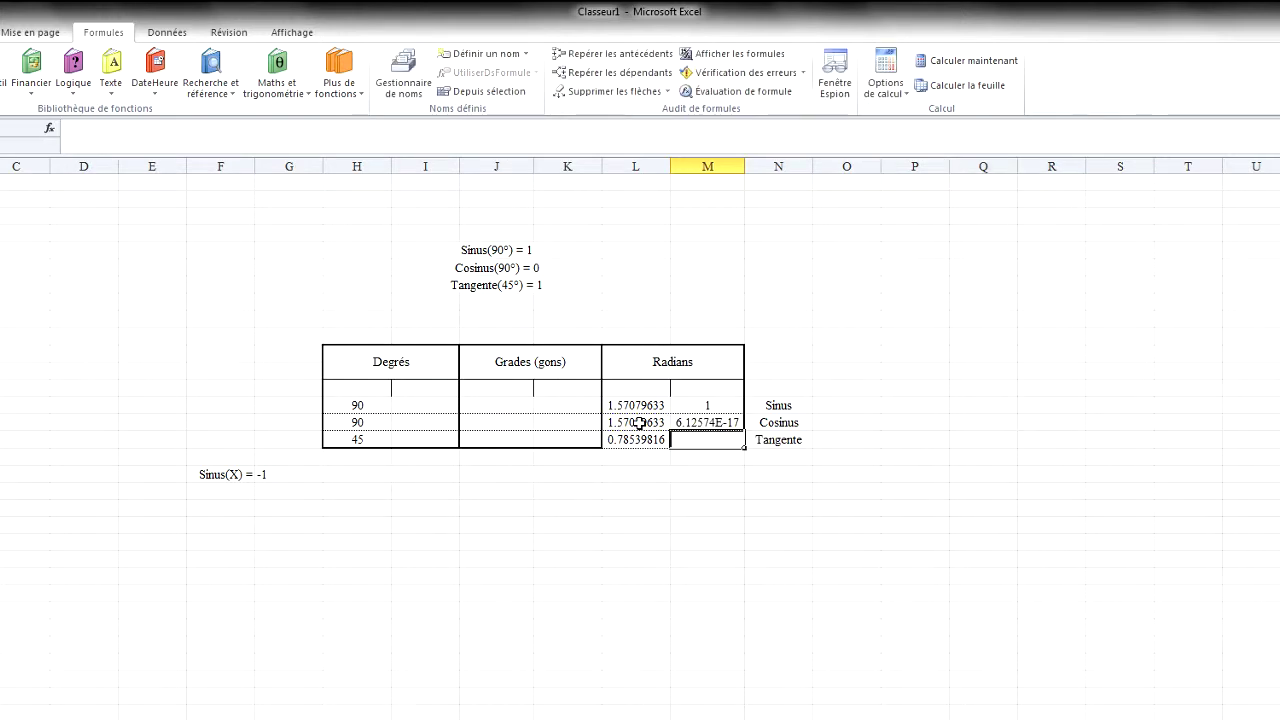
click(714, 422)
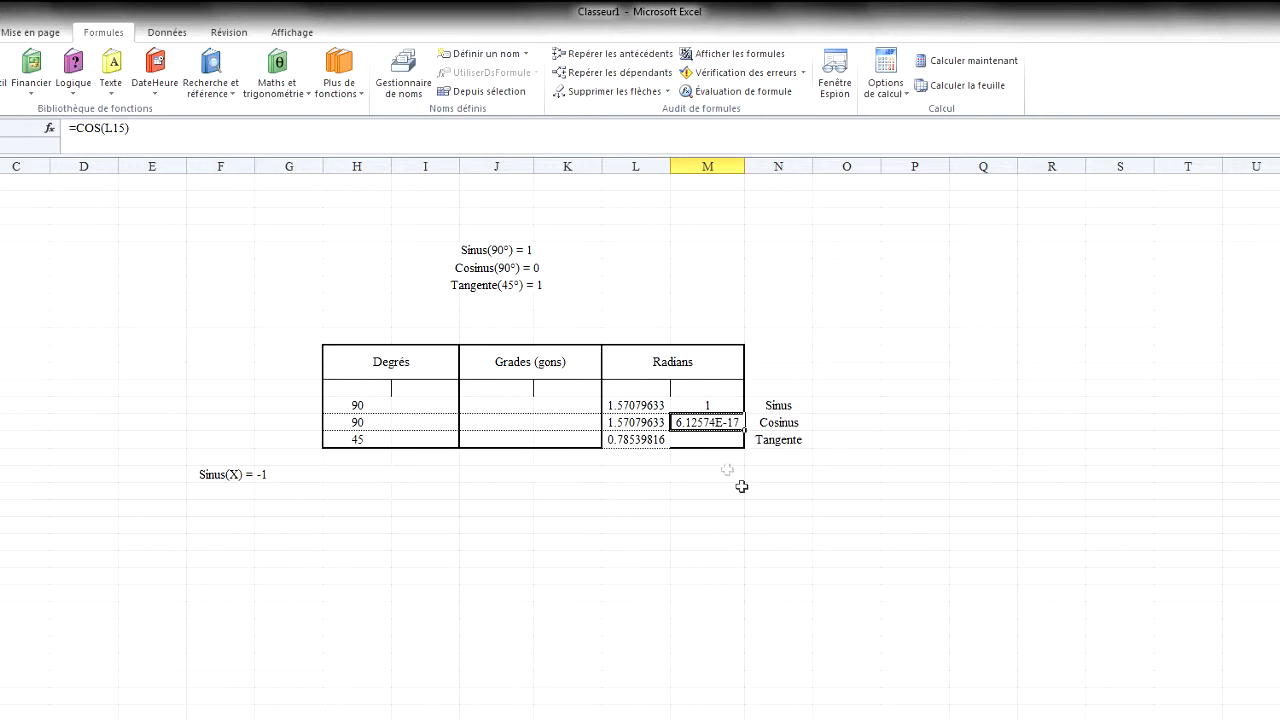
Calculate the tangent of the radian angle in cell M16 with the formula =TAN(L16).
click(640, 438)
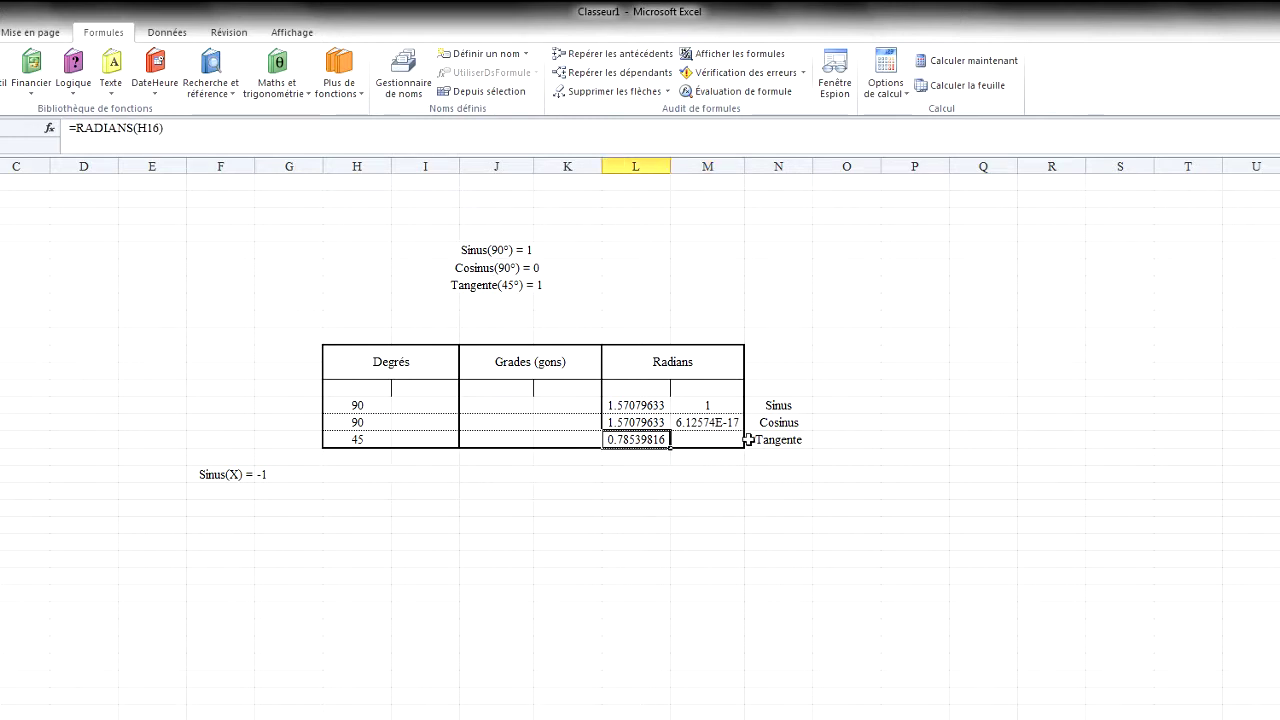
click(726, 440)
text(=)
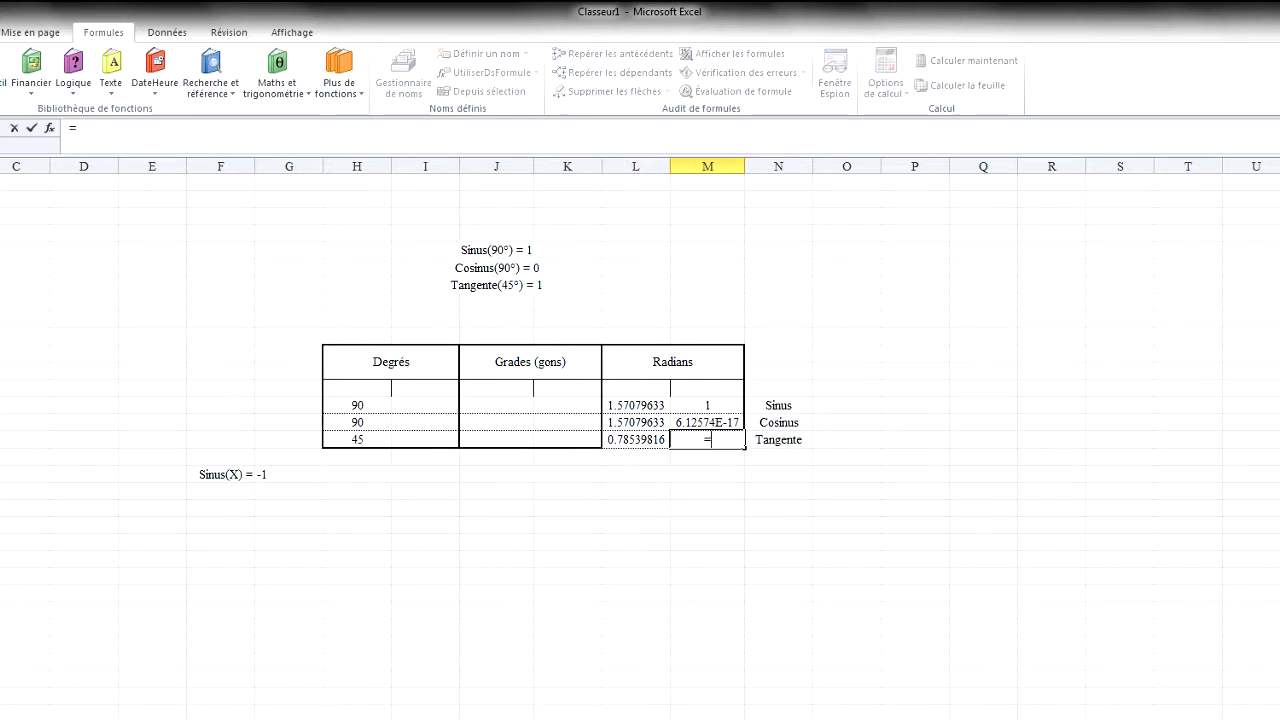
text(TAN()
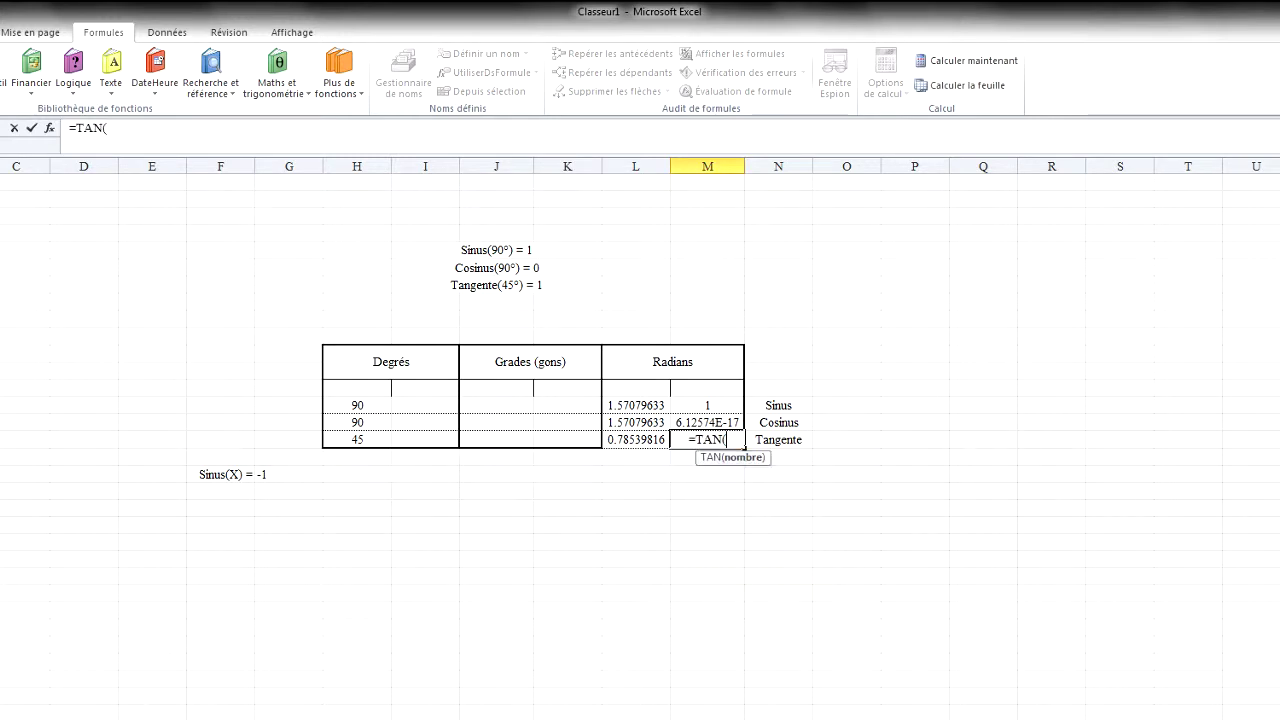
click(654, 437)
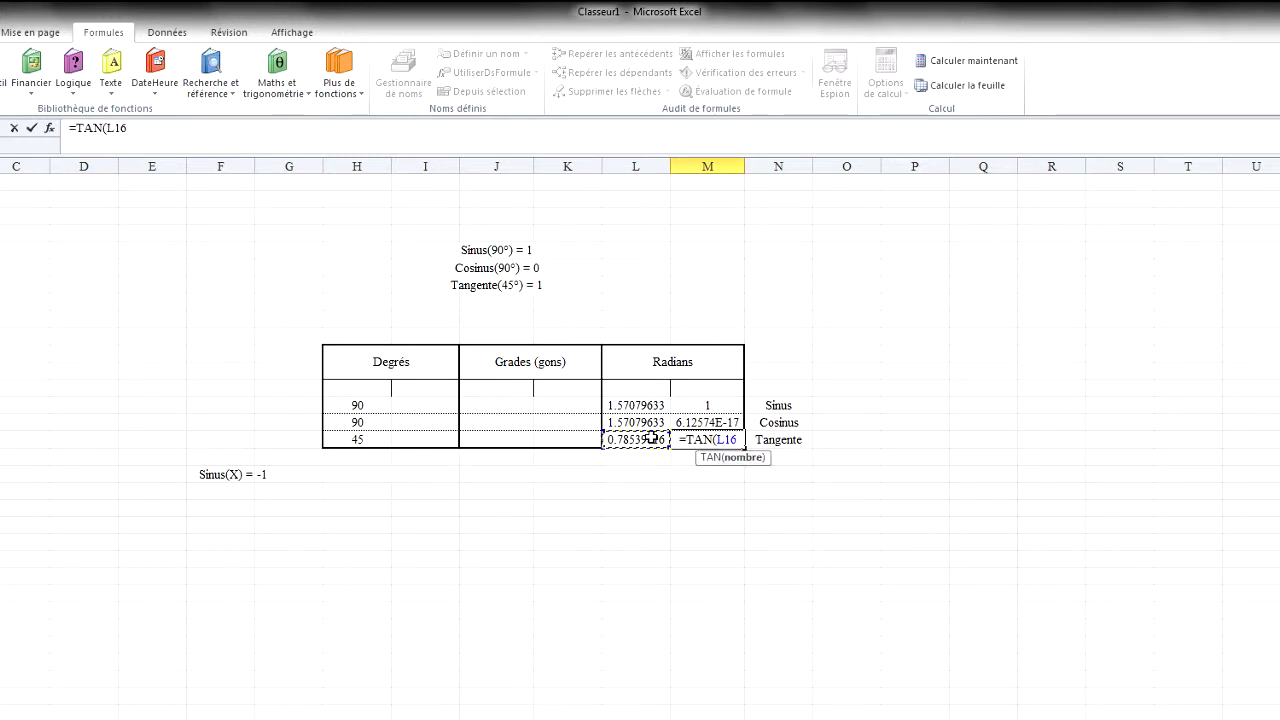
key(Return)
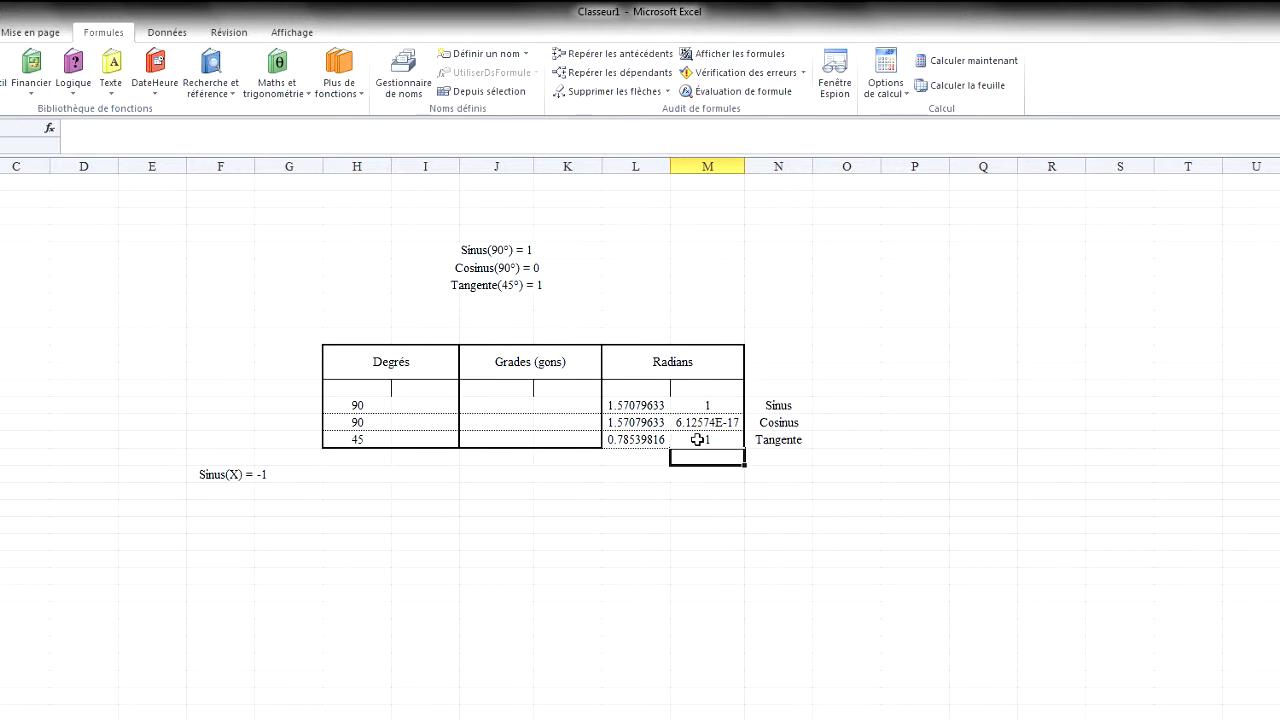
click(714, 421)
click(718, 438)
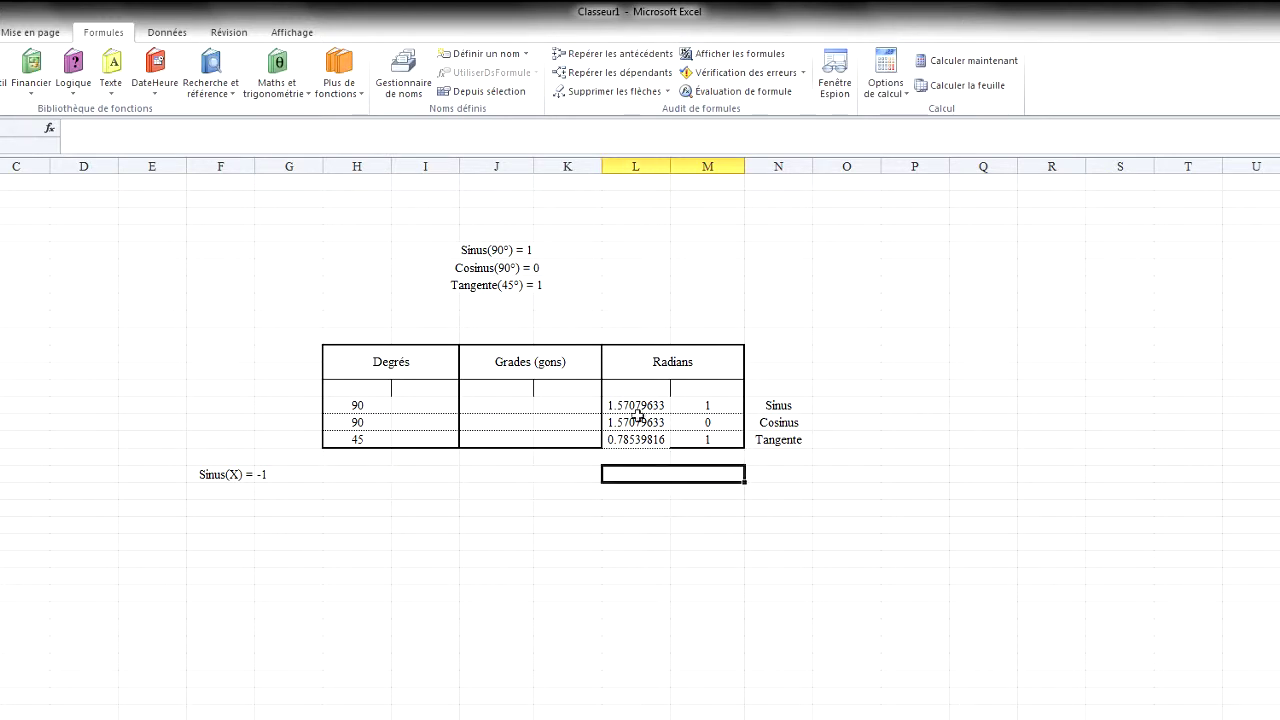
drag(726, 438, 630, 362)
click(846, 387)
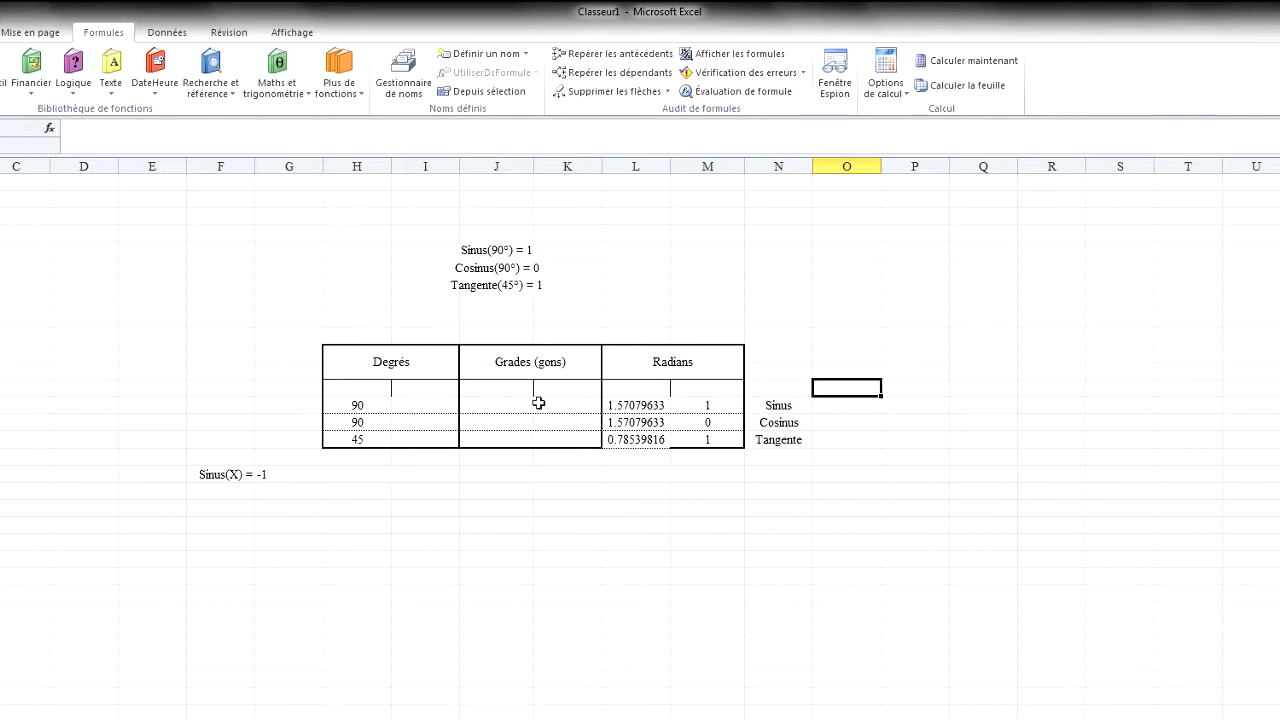
Try to enter =SIN(RADIANS(H14) in cell I14 with one closing parenthesis missing, declining the proposed correction.
click(428, 395)
click(429, 411)
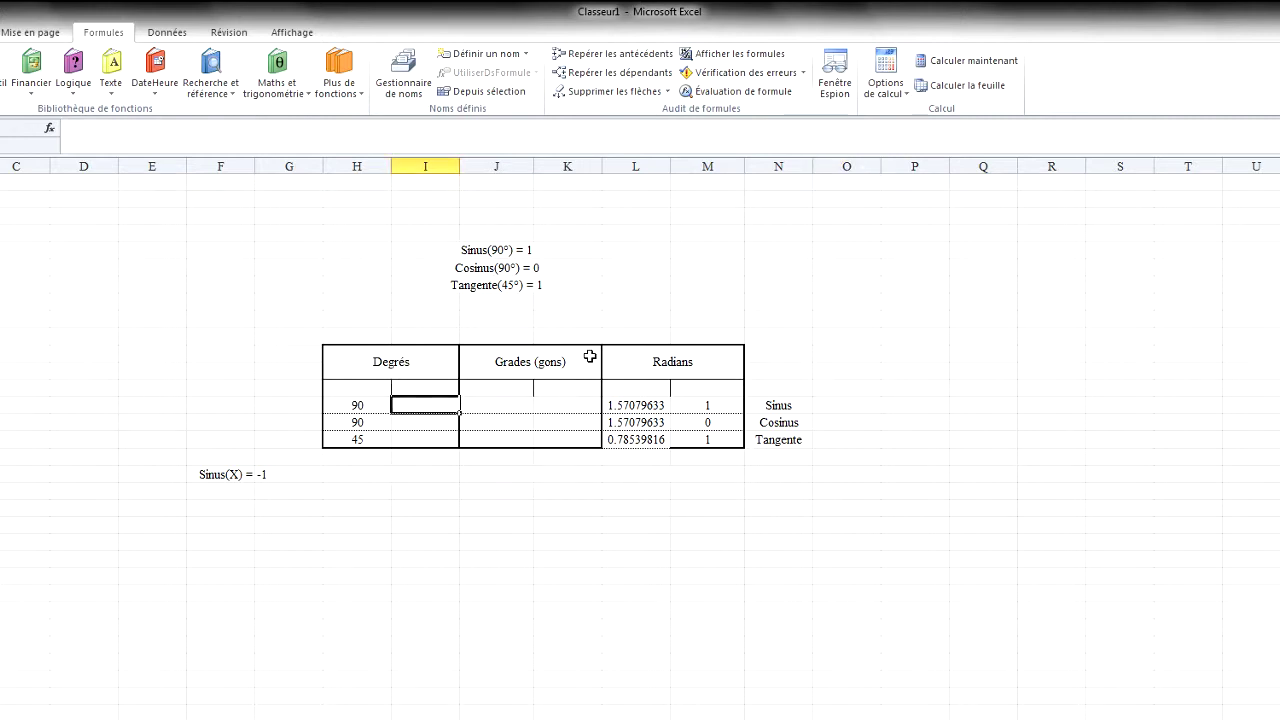
text(=SIN()
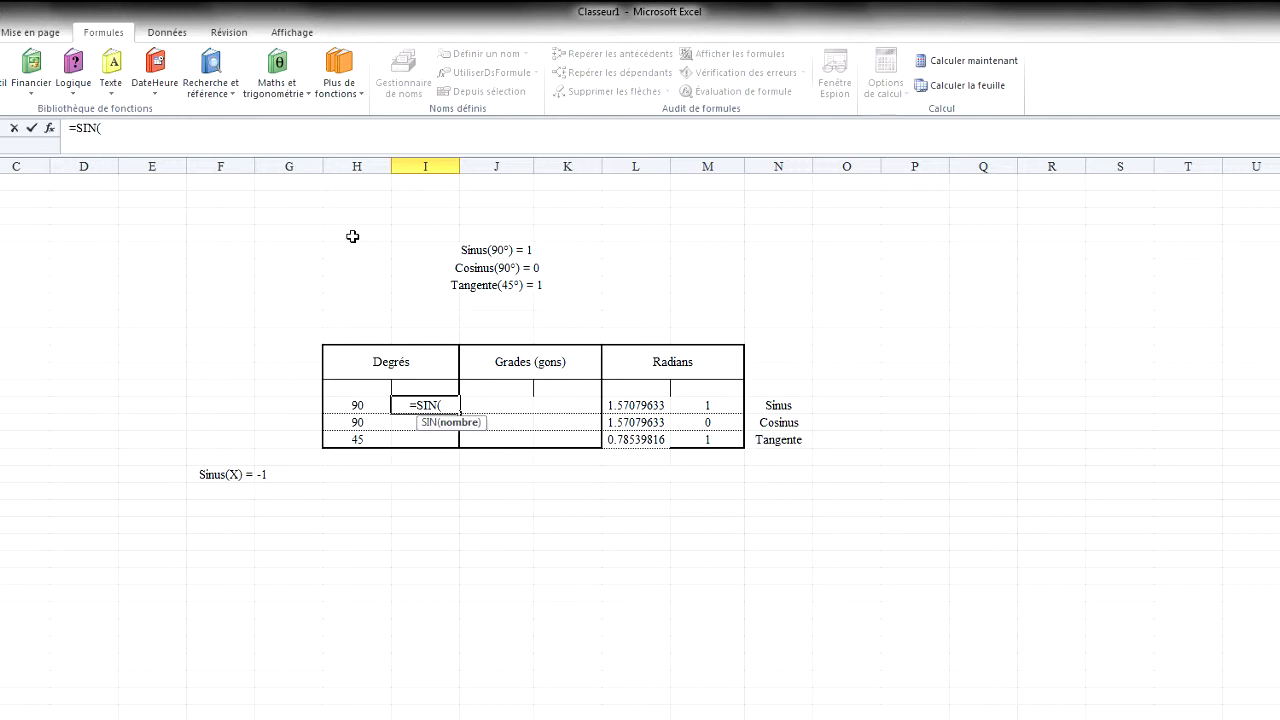
text(RADIANS()
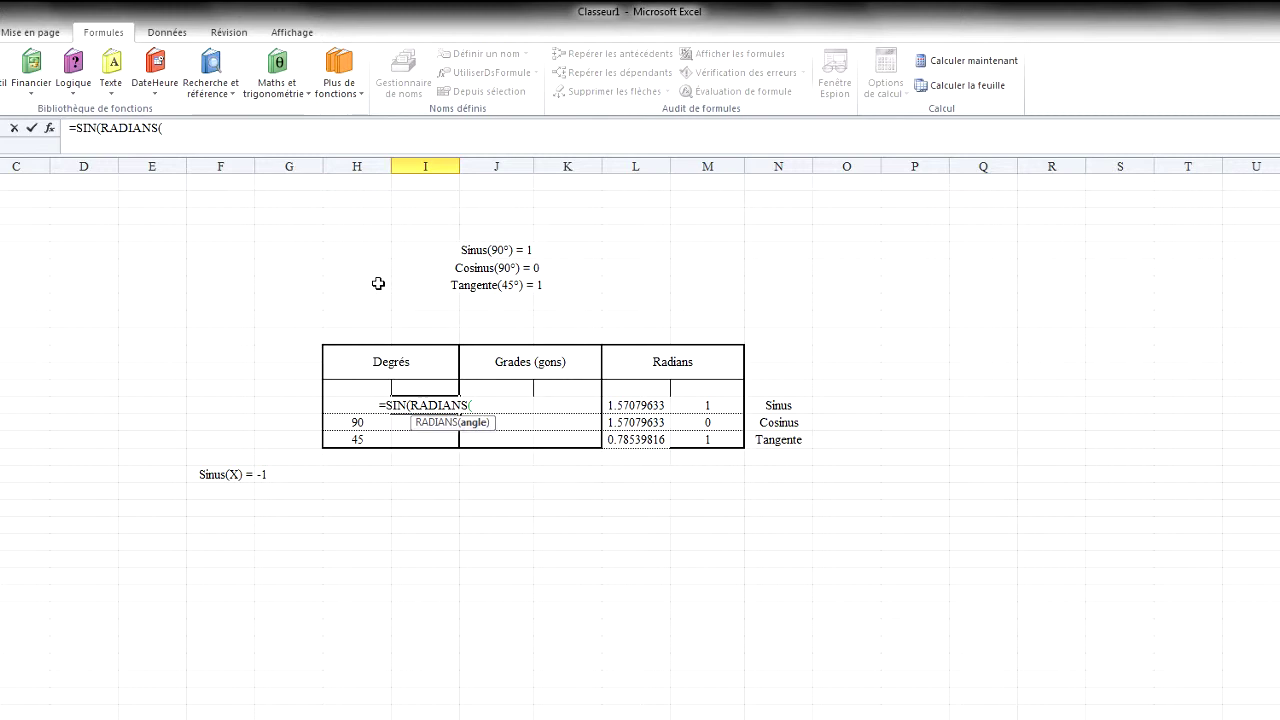
text(H14)
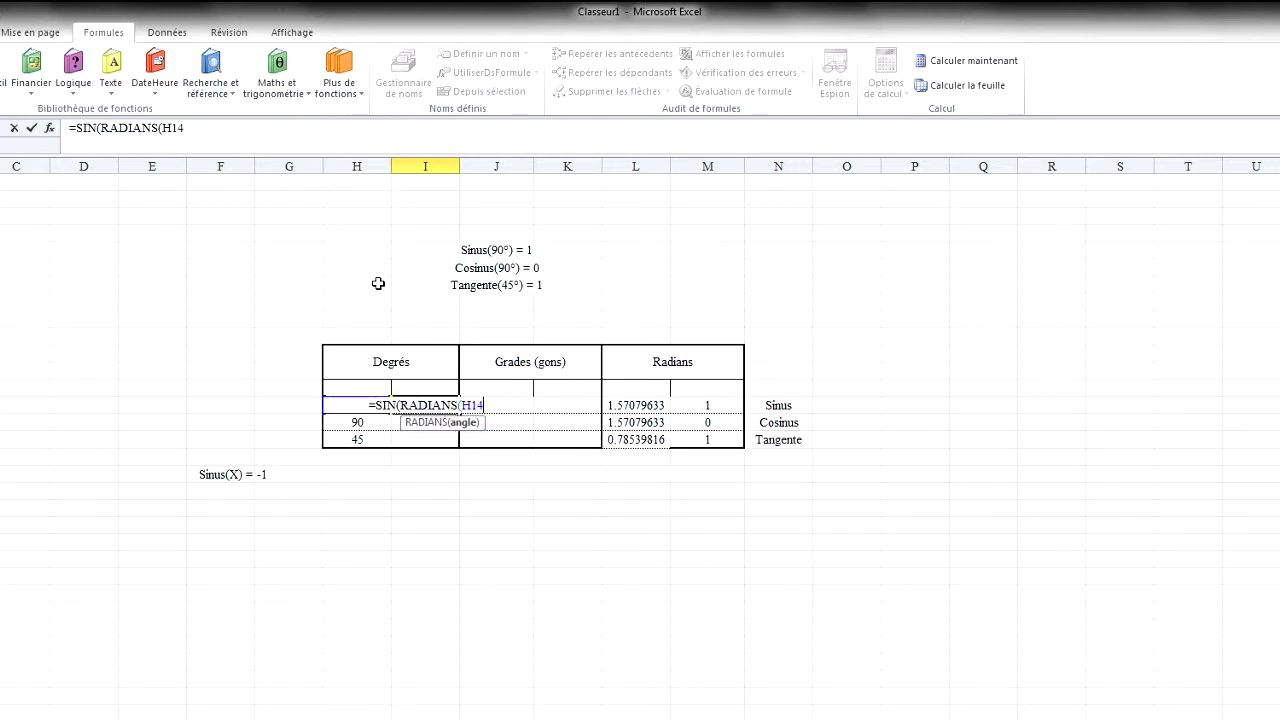
text())
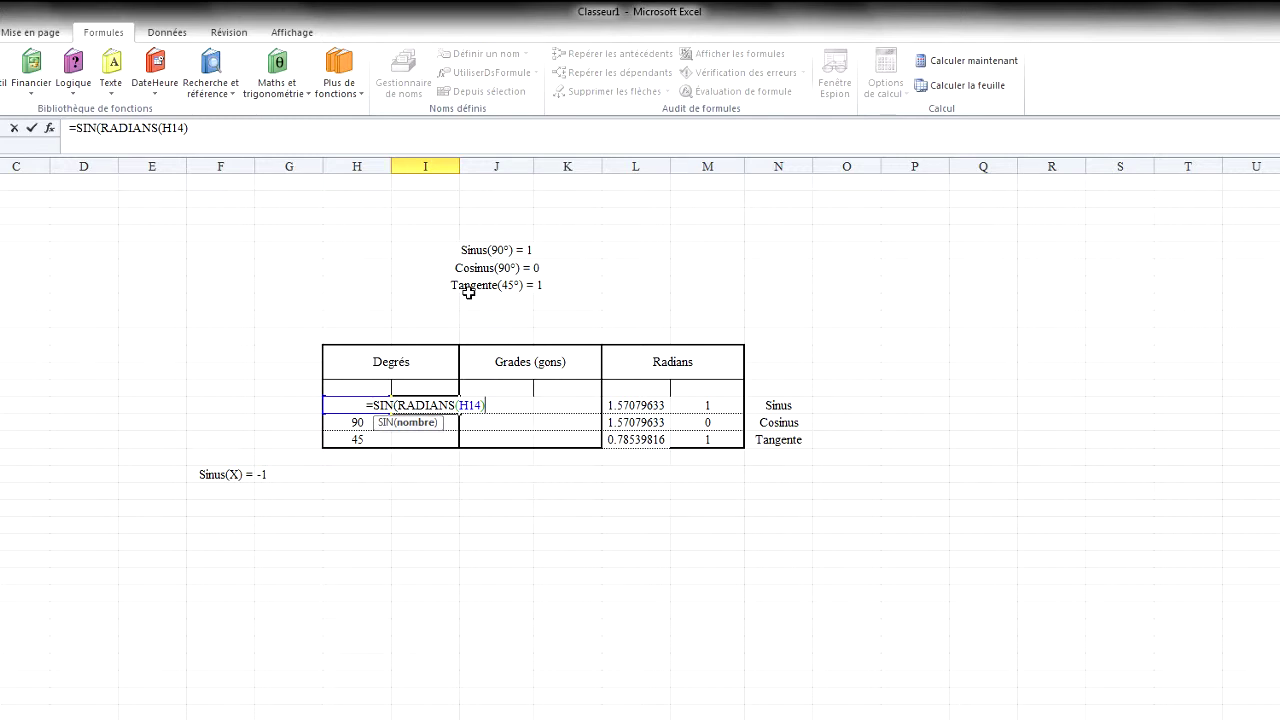
key(Return)
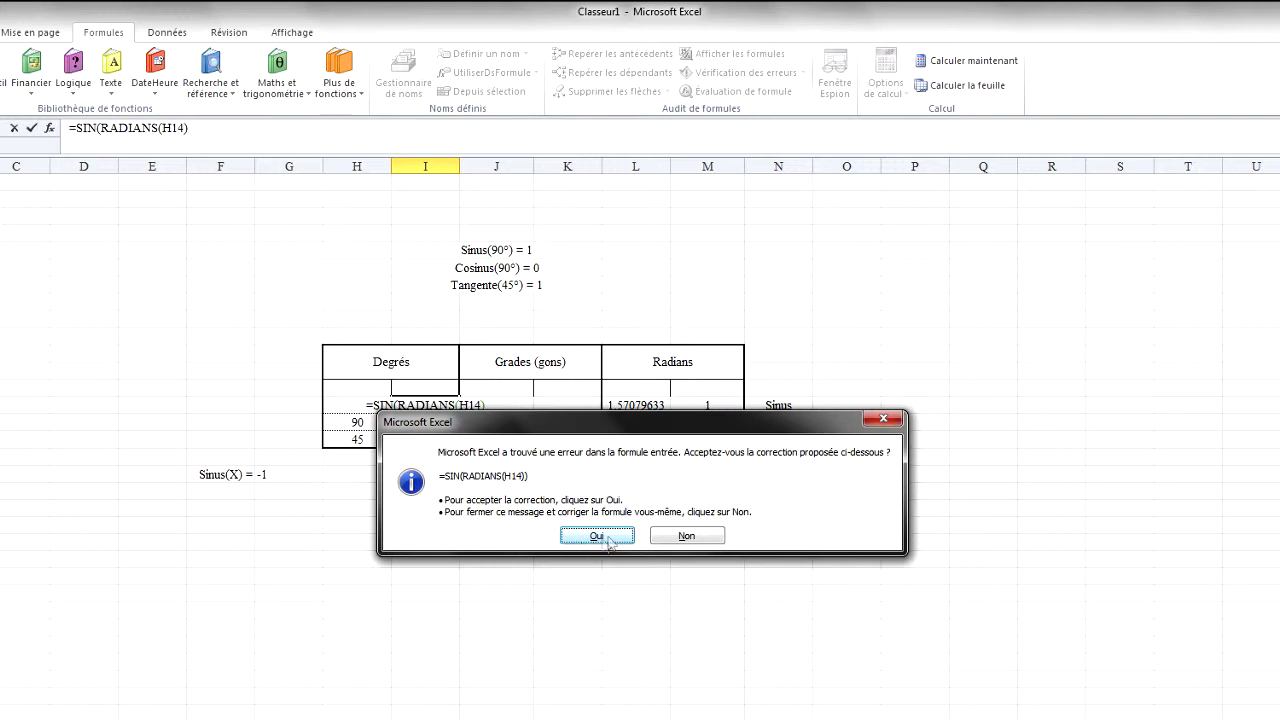
click(686, 536)
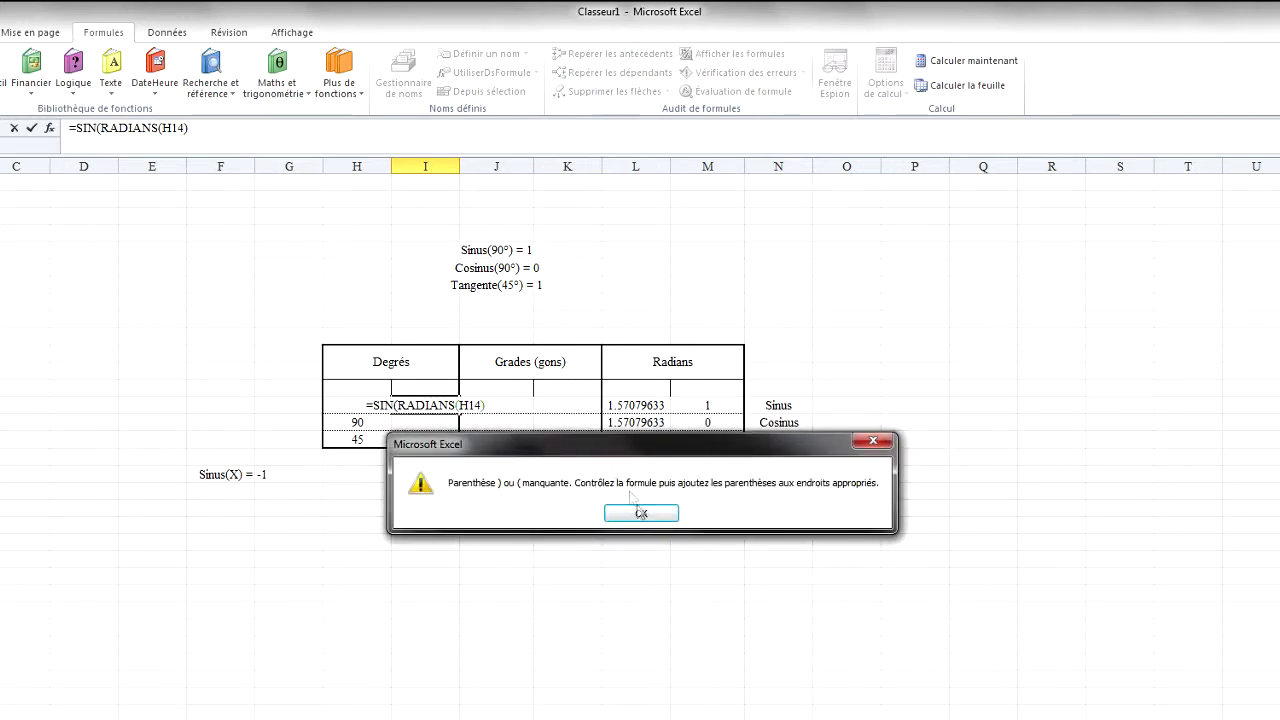
click(640, 512)
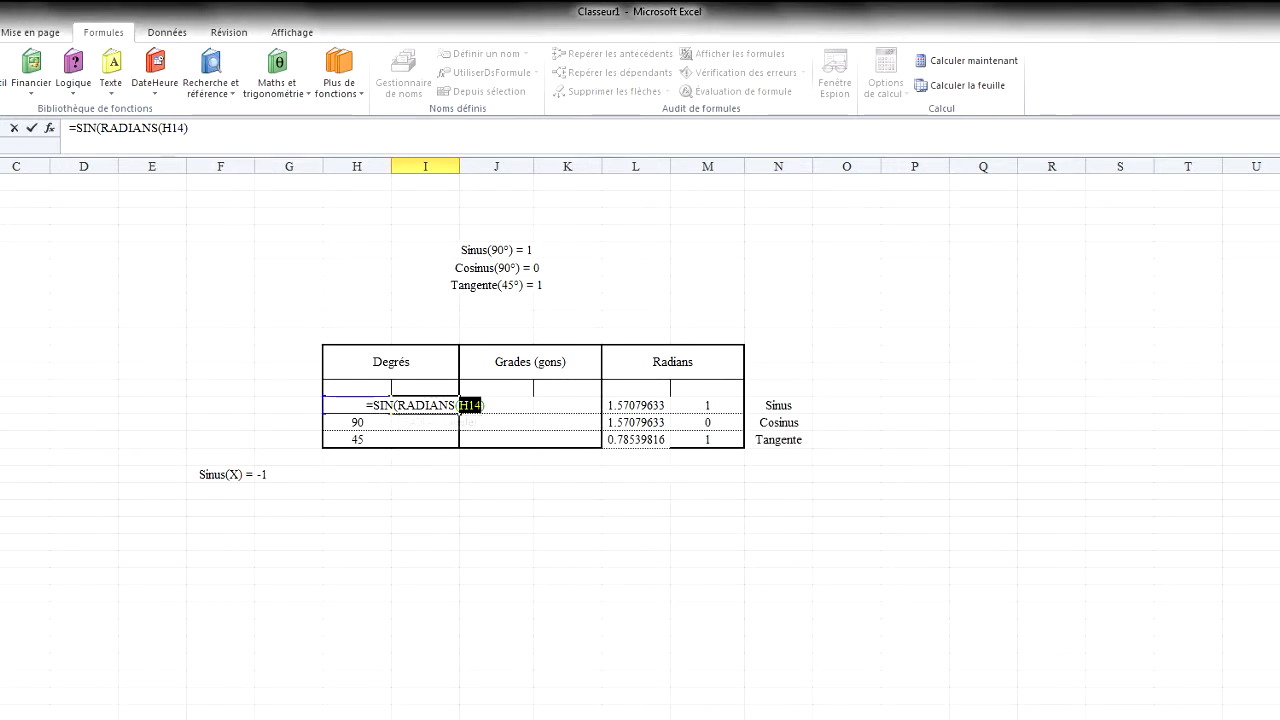
Examine which function the closing parenthesis belongs to in the SIN and RADIANS formula of cell I14.
key(End)
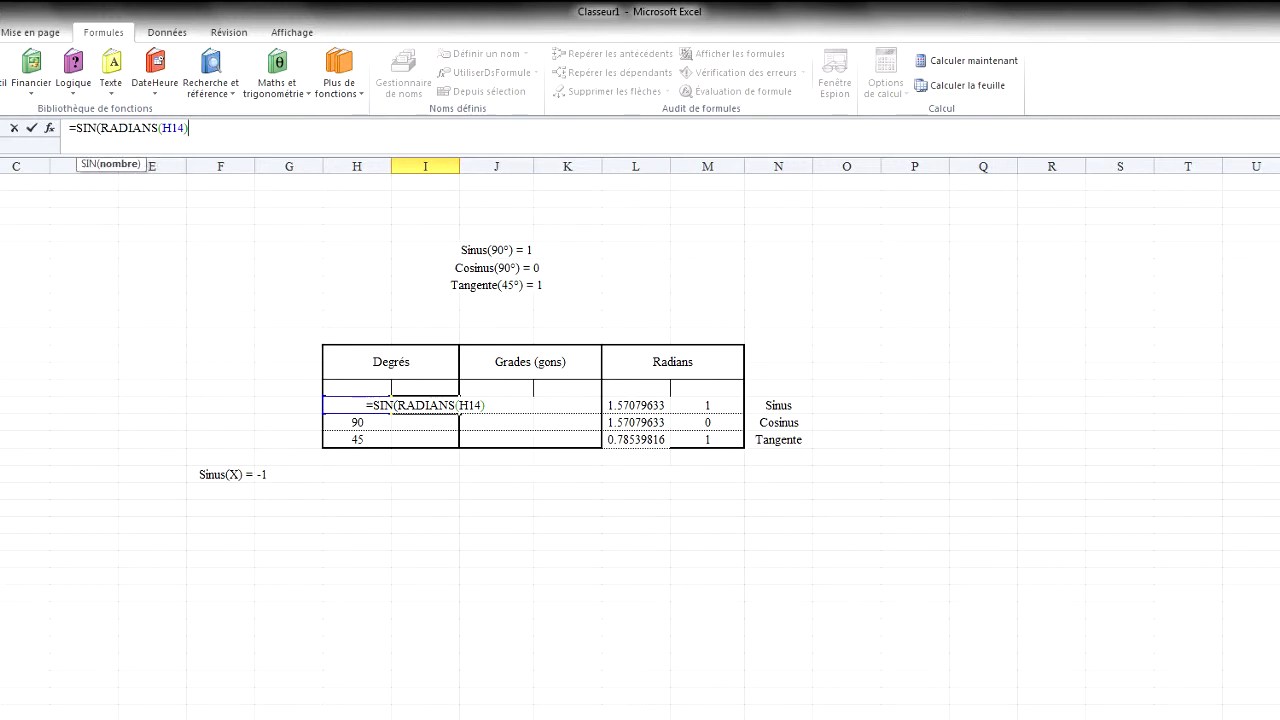
key(Left)
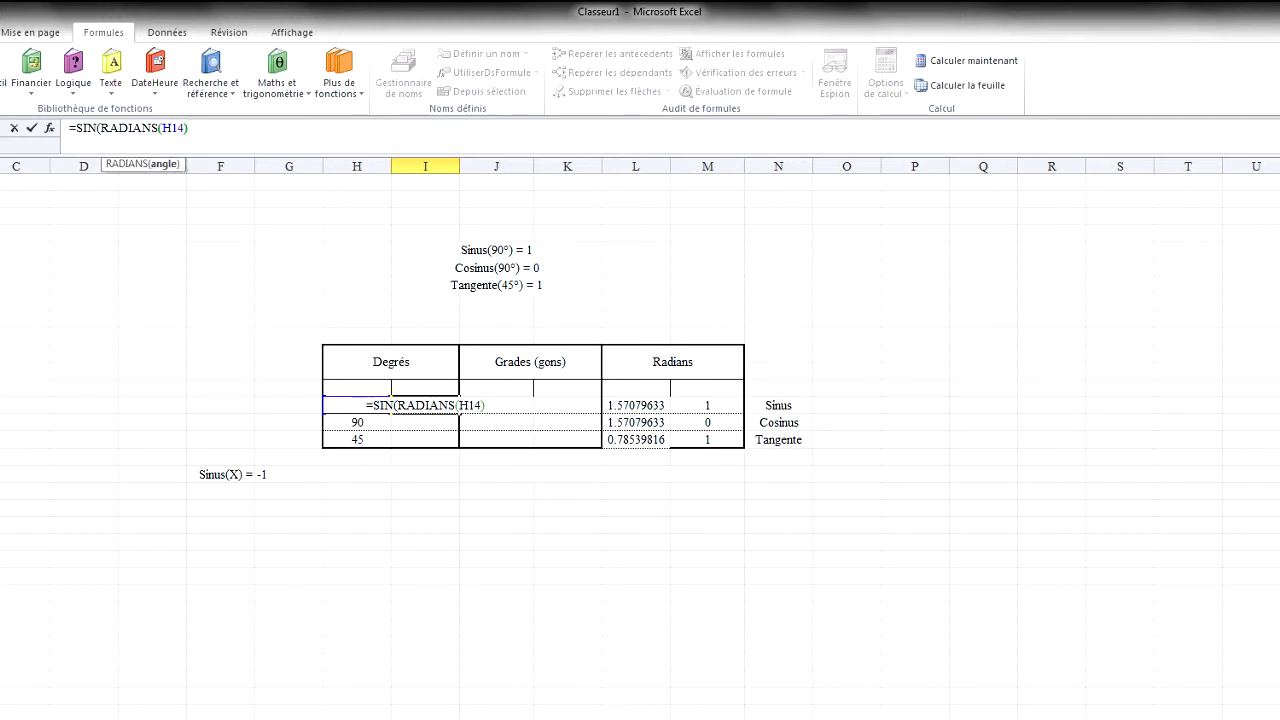
key(Right)
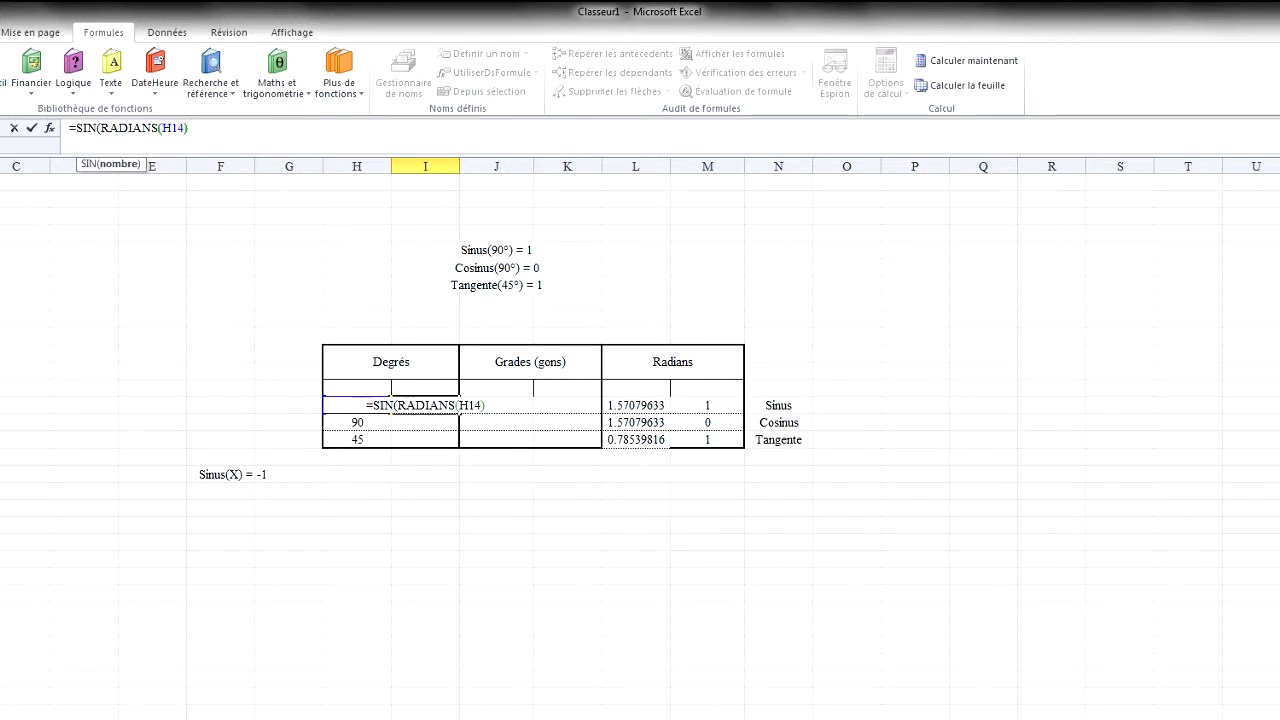
key(Left)
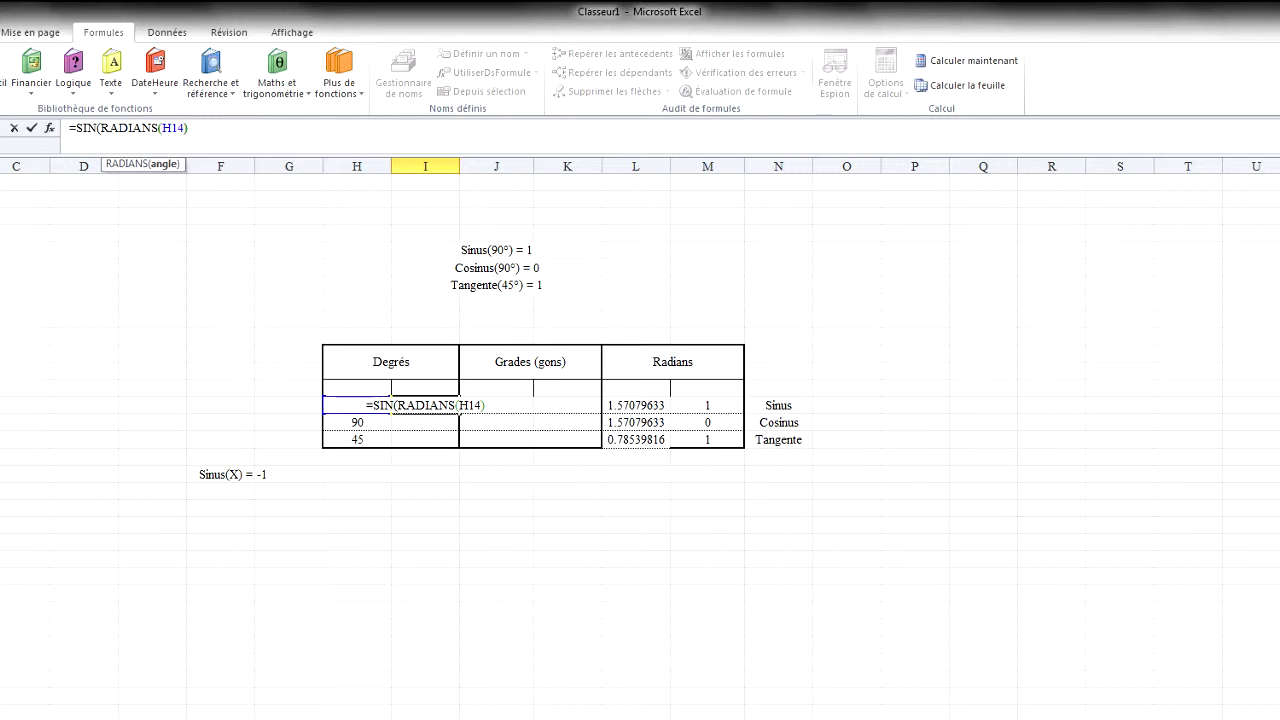
text())
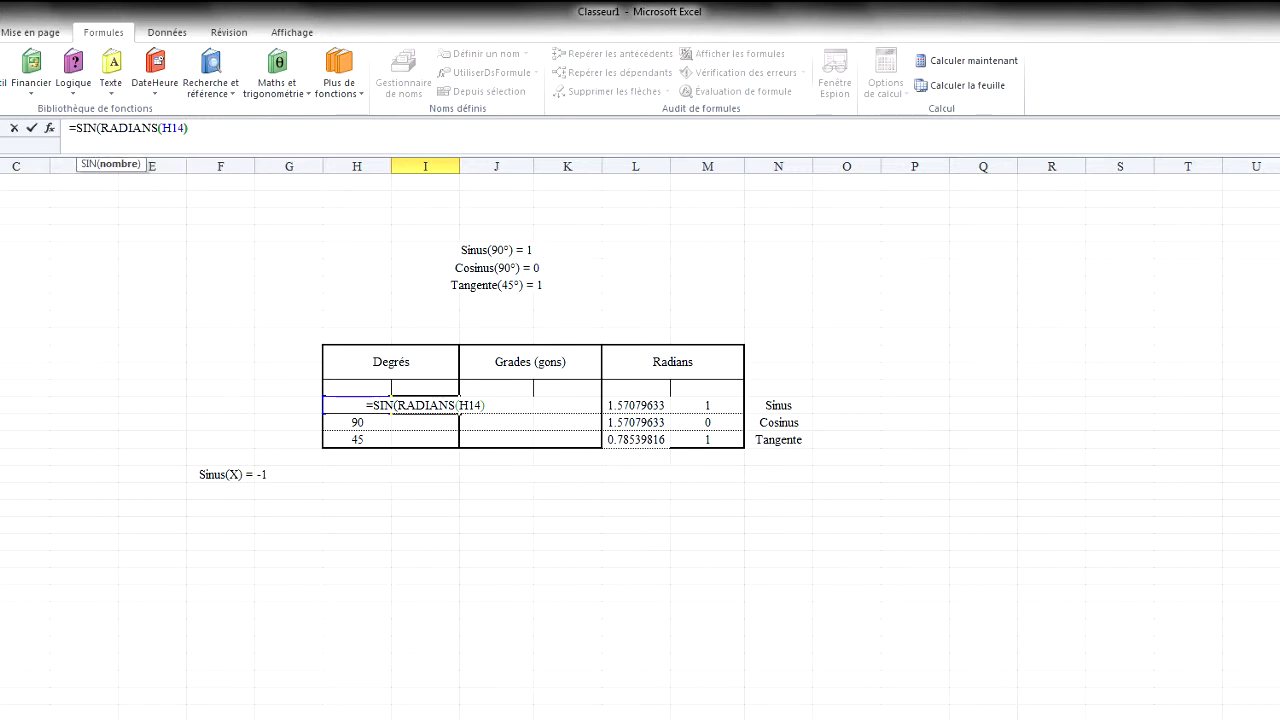
key(Left)
key(Right)
key(Left)
key(Right)
key(Left)
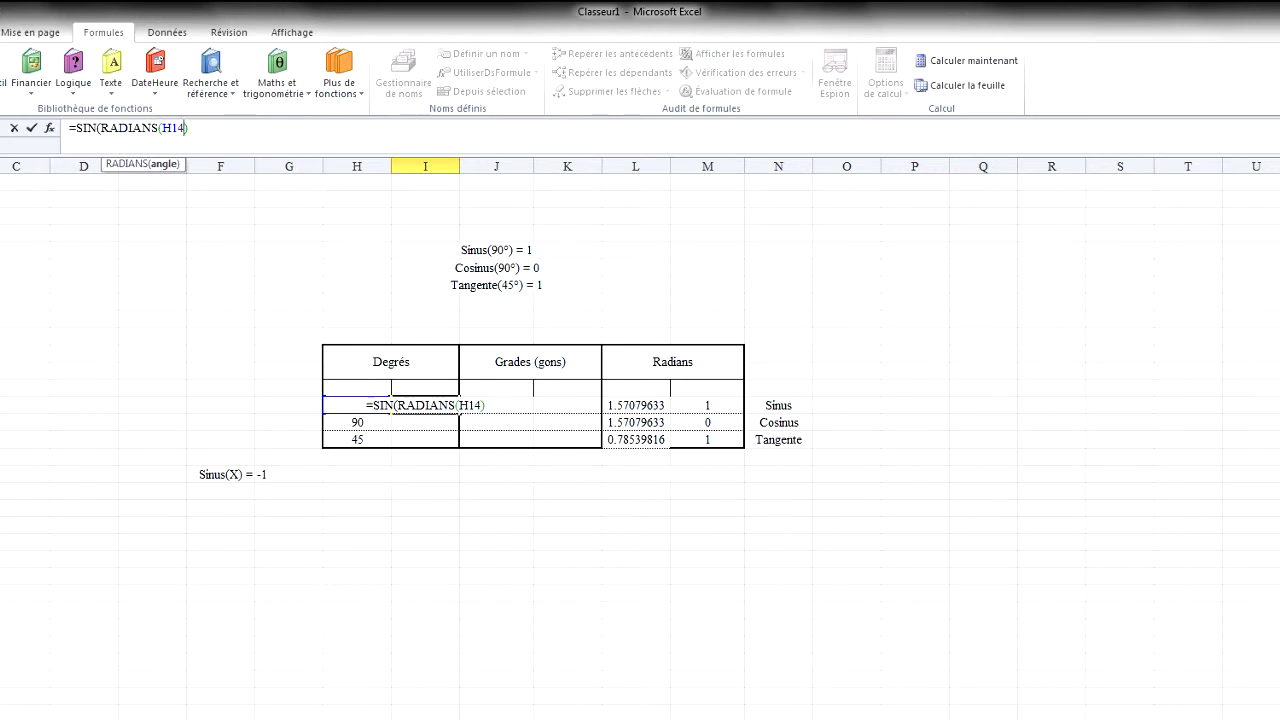
Add the missing closing parenthesis so that cell I14 holds =SIN(RADIANS(H14)), the sine of the degree angle.
text())
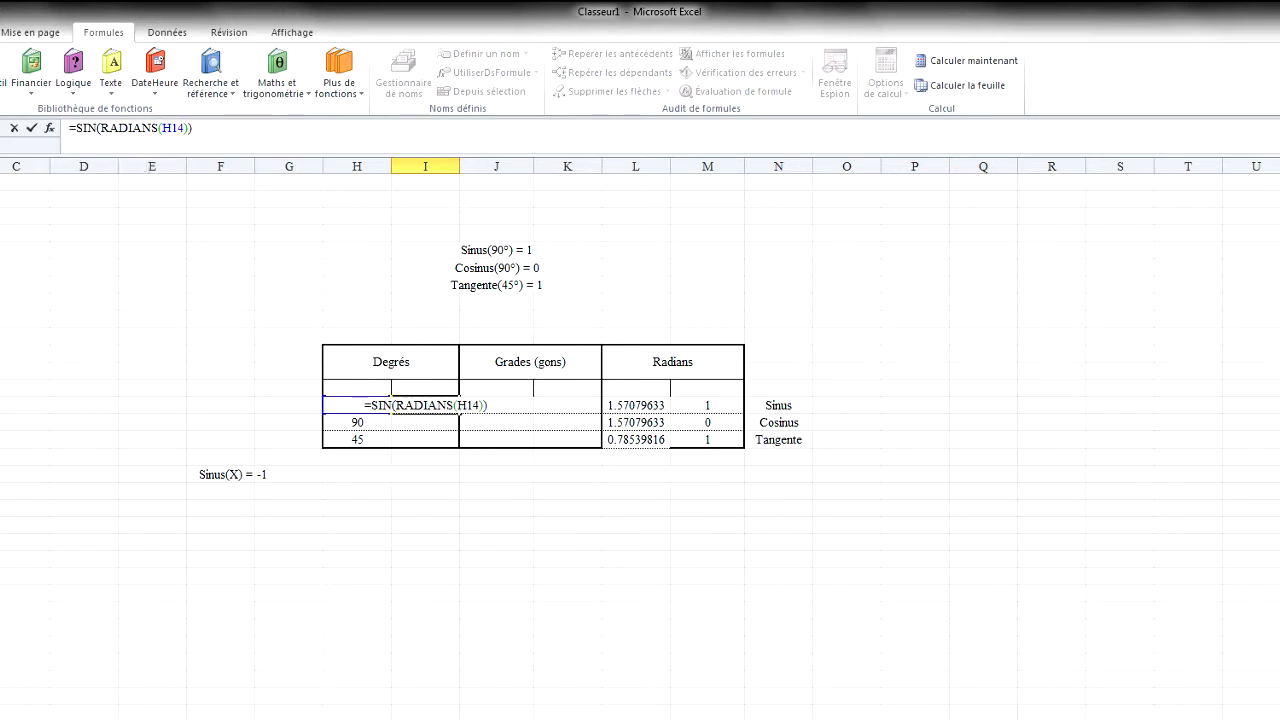
key(BackSpace)
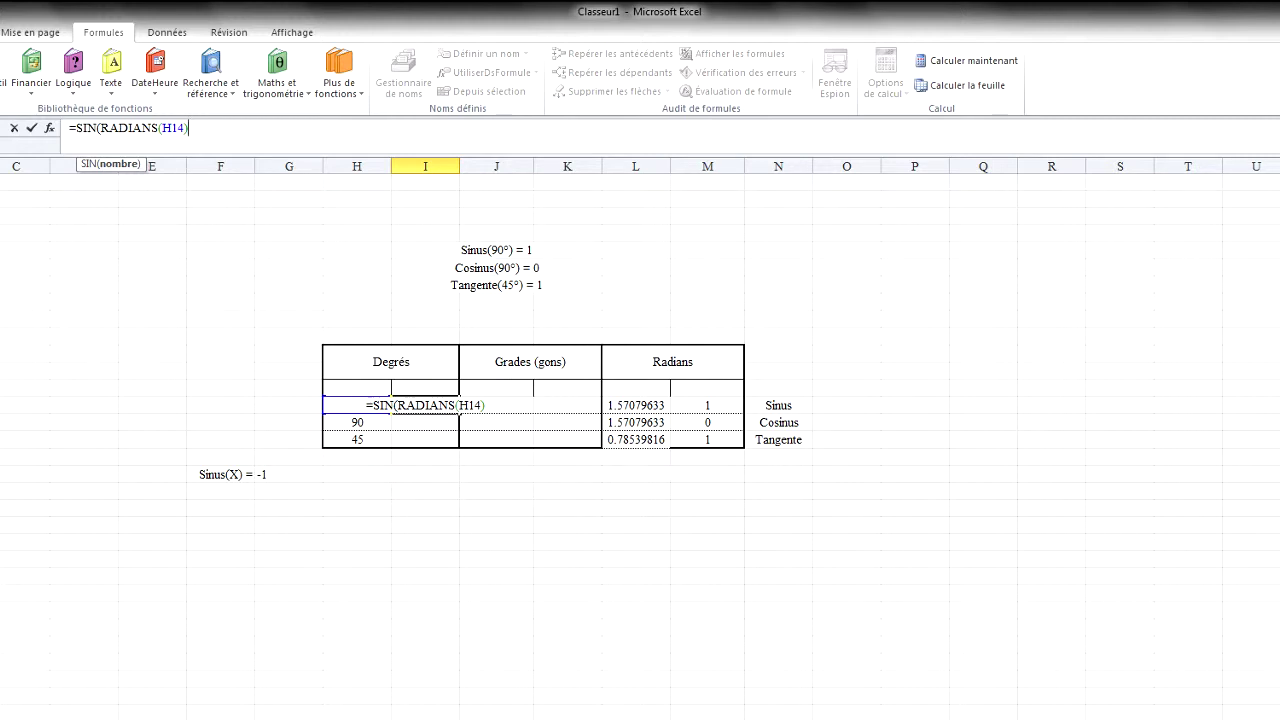
text())
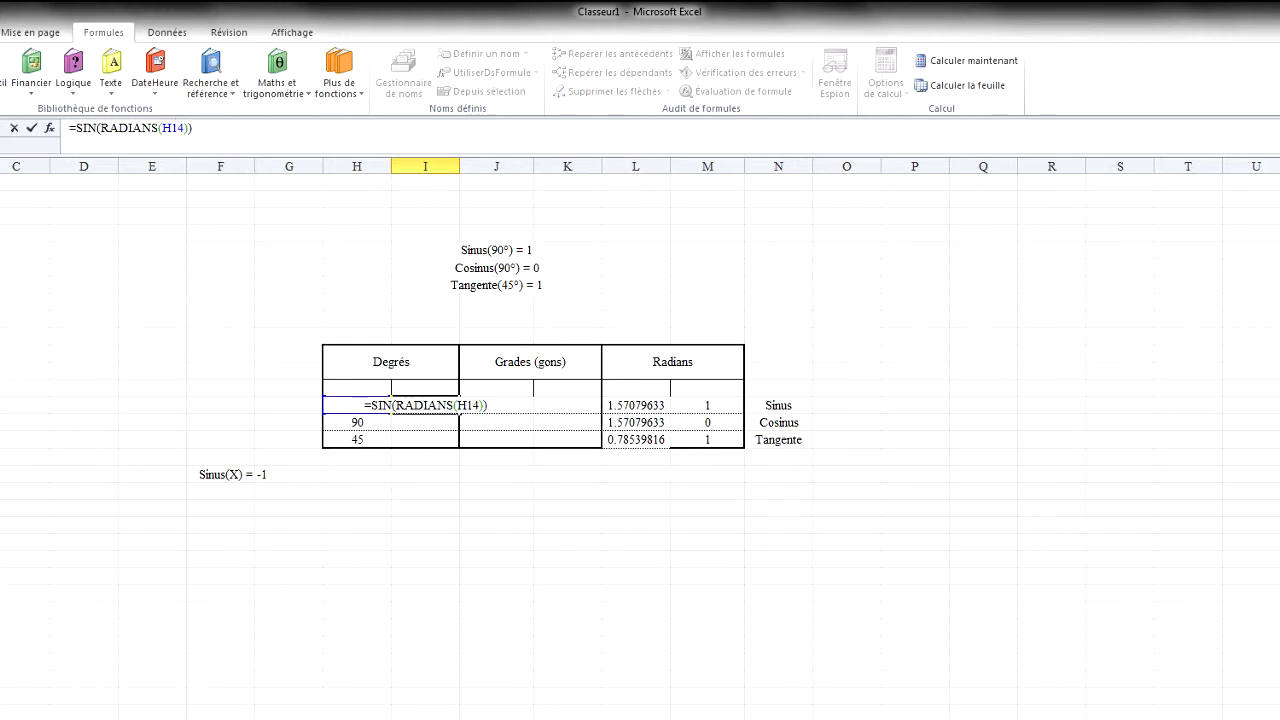
key(Return)
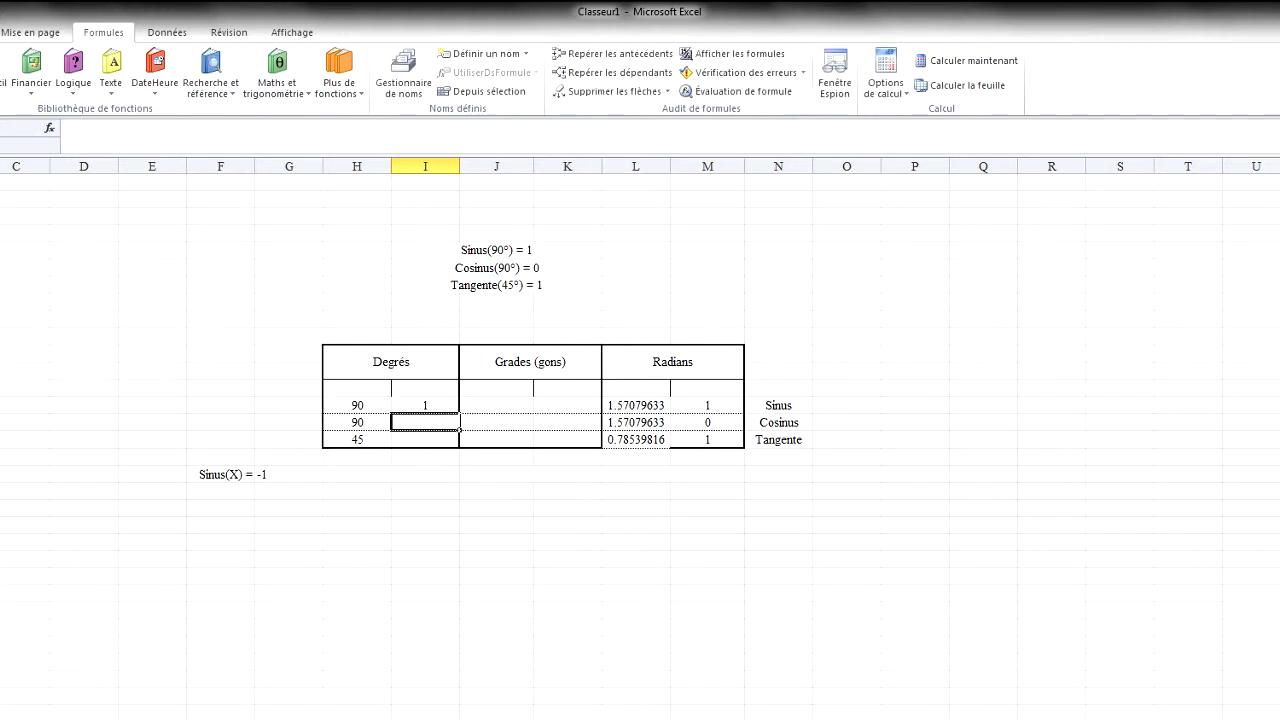
click(439, 405)
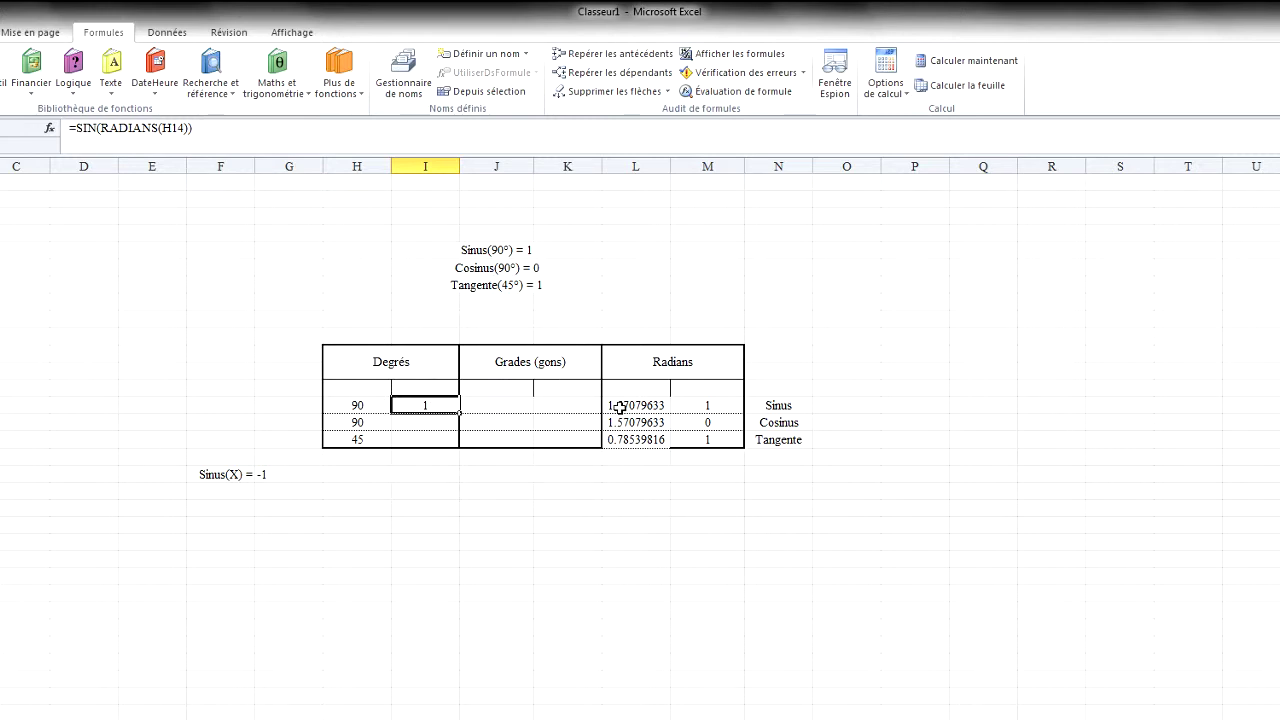
Calculate the cosine of the degree angle in cell I15 with the formula =COS(RADIANS(H15)).
click(413, 421)
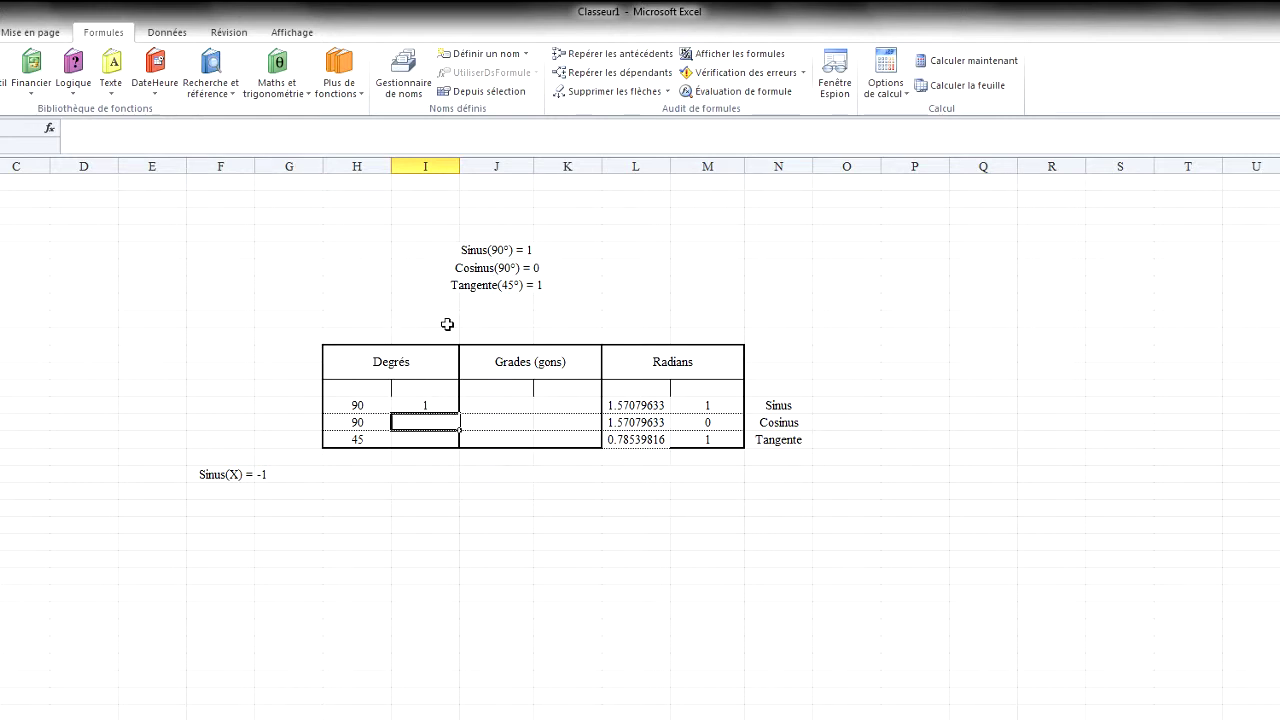
click(432, 404)
click(434, 419)
text(=COS)
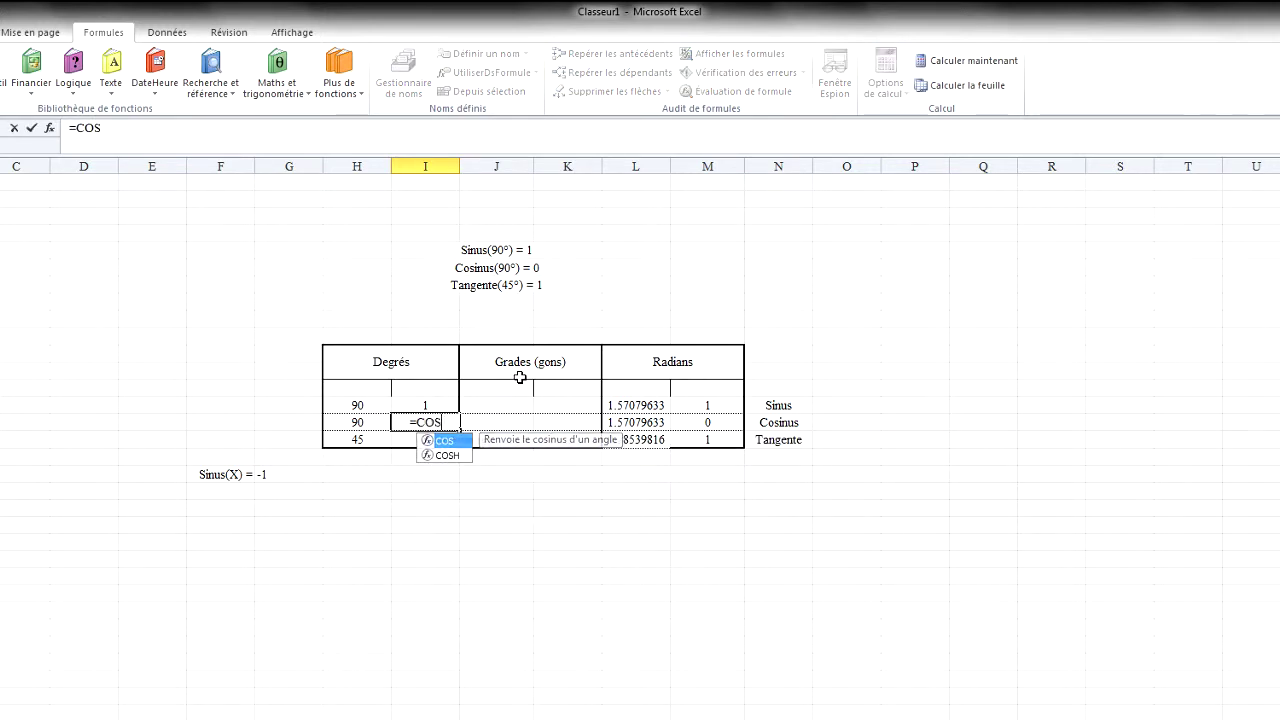
text((RA)
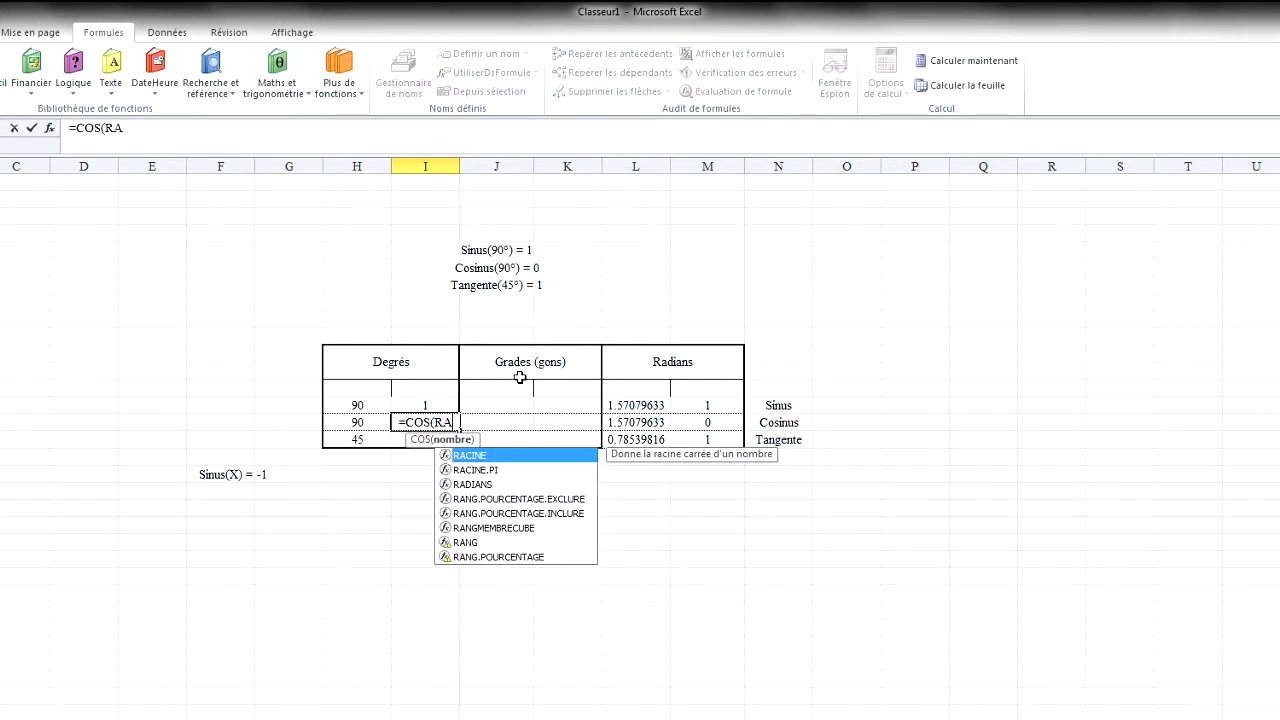
click(483, 485)
double_click(483, 485)
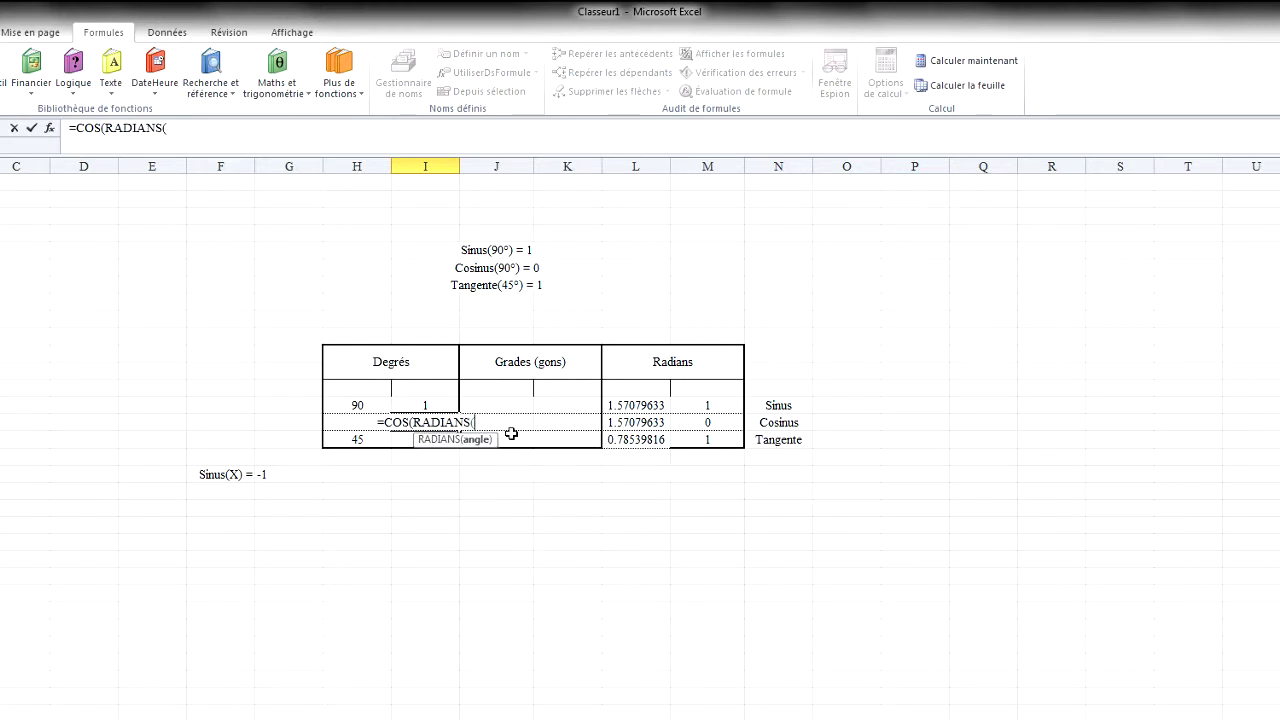
text(H15)))
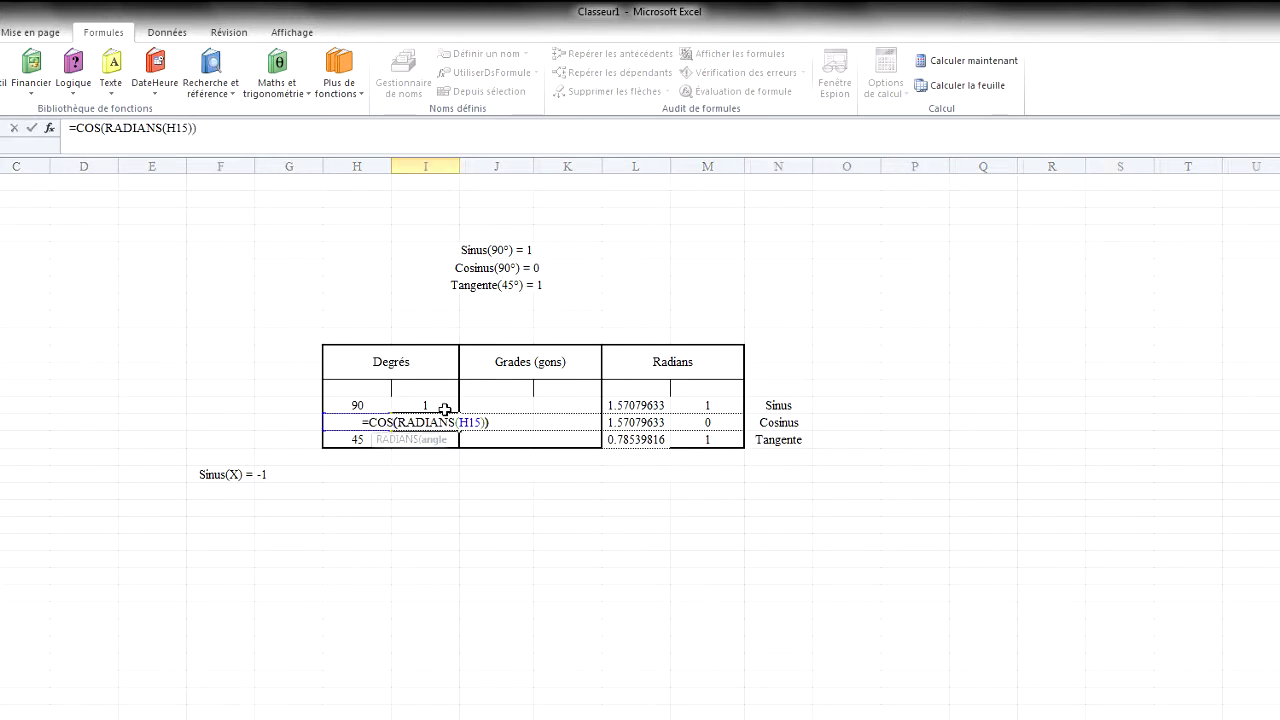
key(Return)
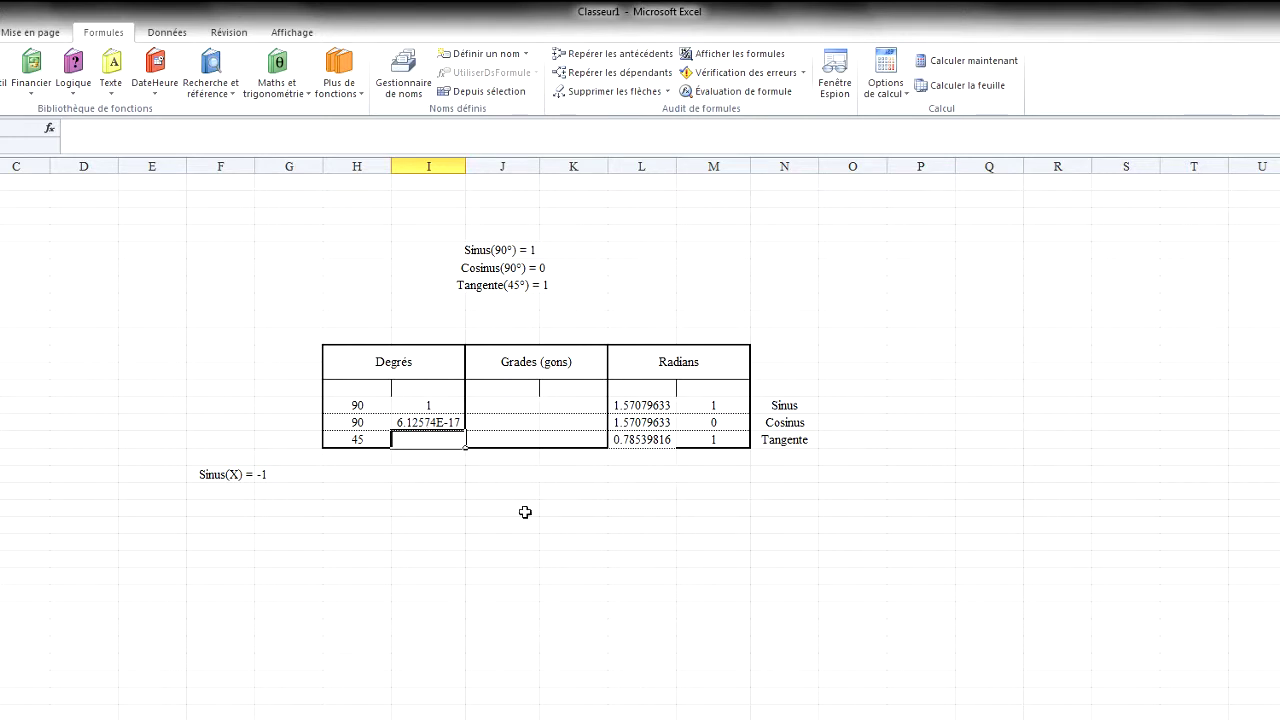
Calculate the tangent of the degree angle in cell I16 with the formula =TAN(RADIANS(H16)).
text(=)
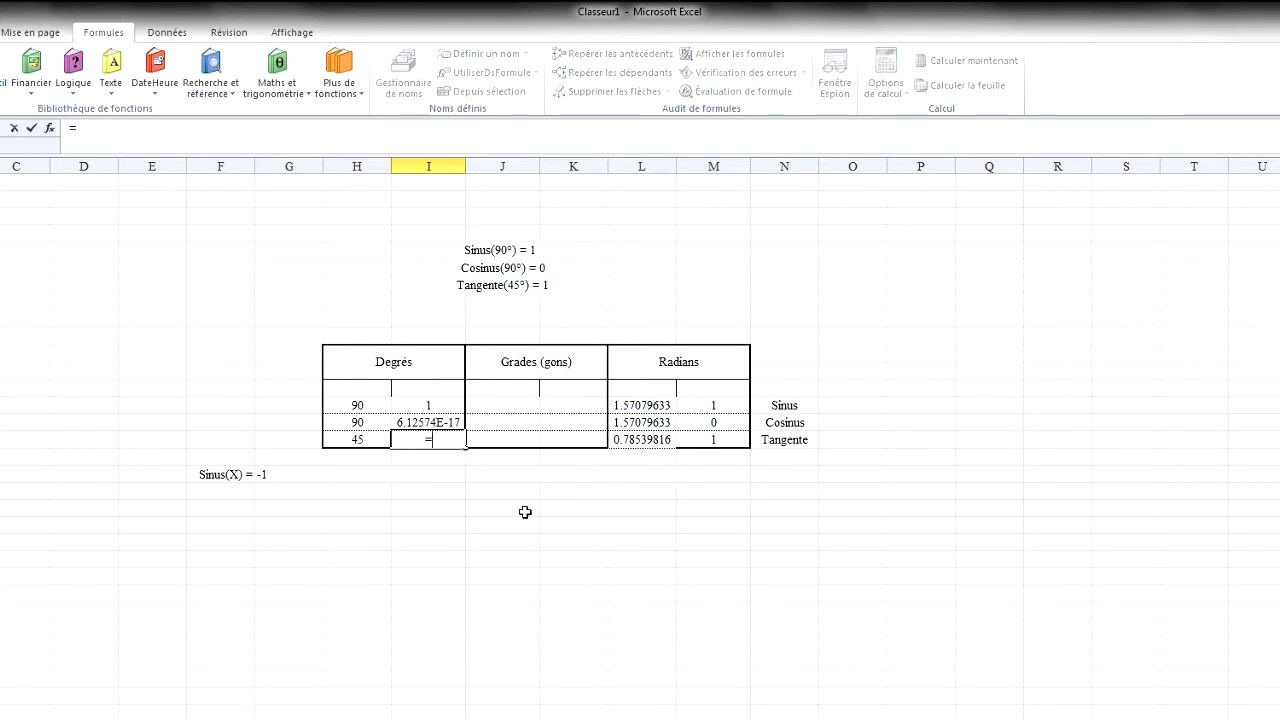
text(TAN(Ra)
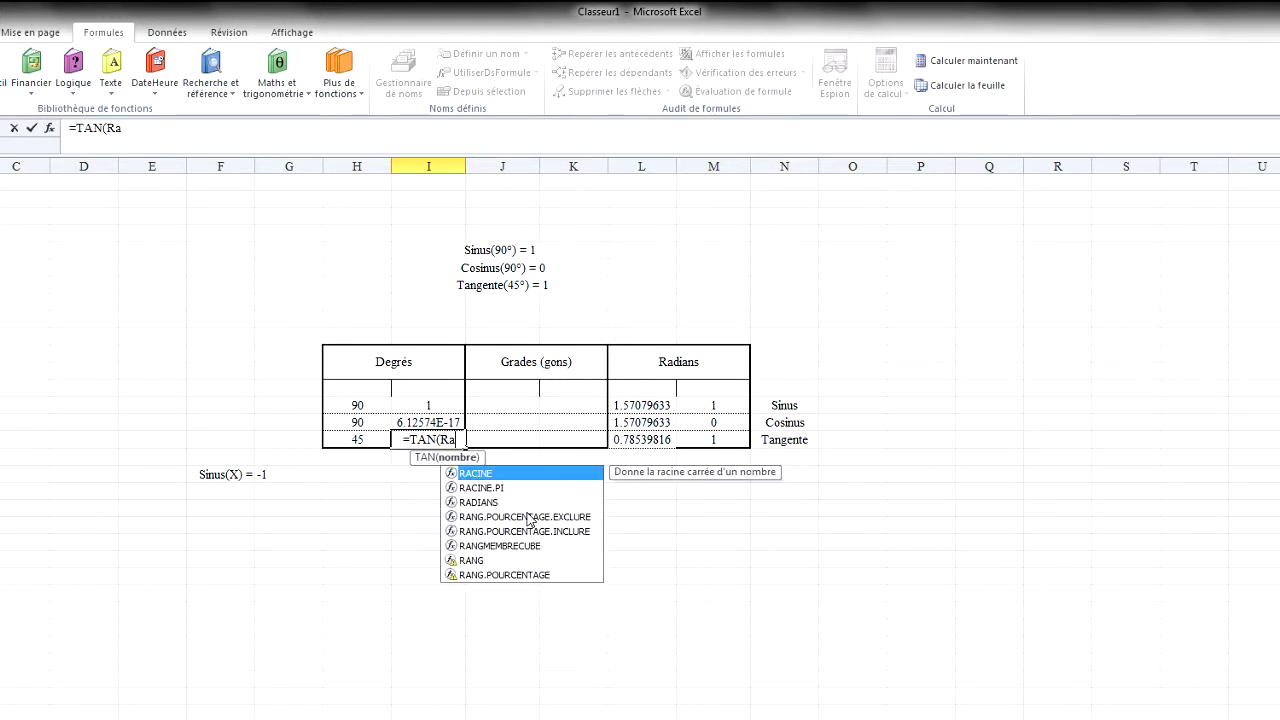
double_click(480, 503)
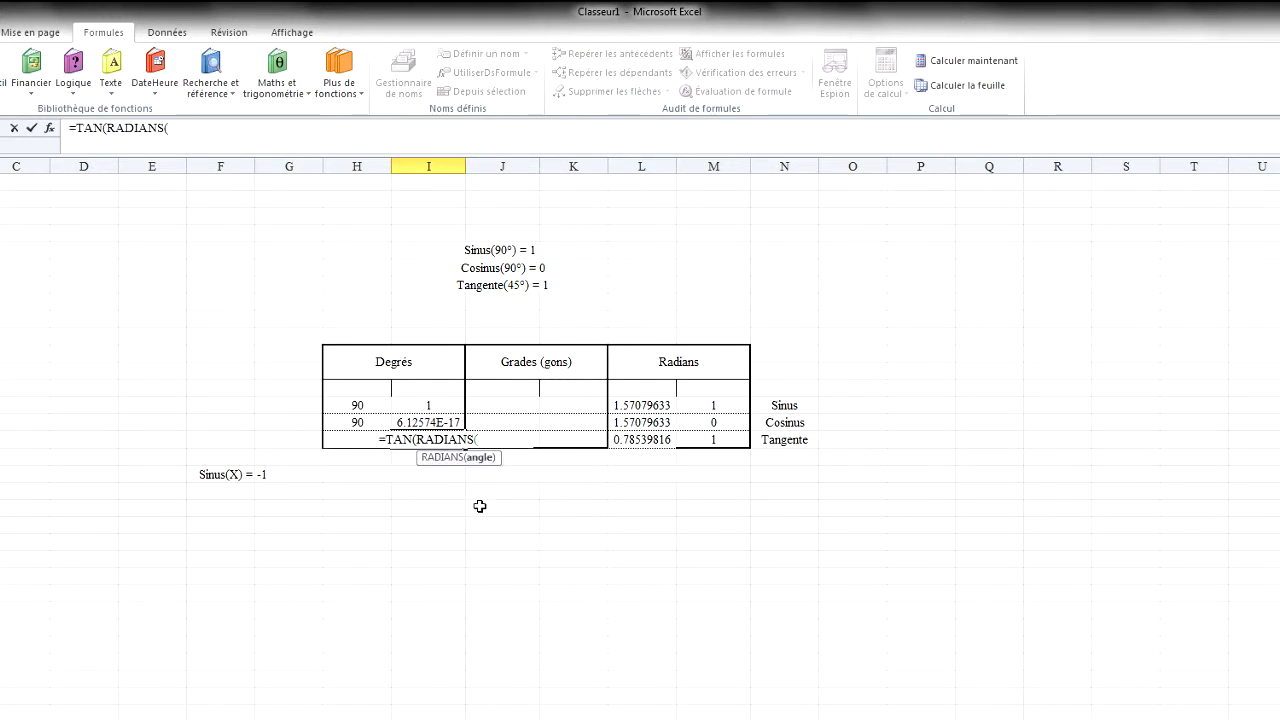
text(H16)))
key(Return)
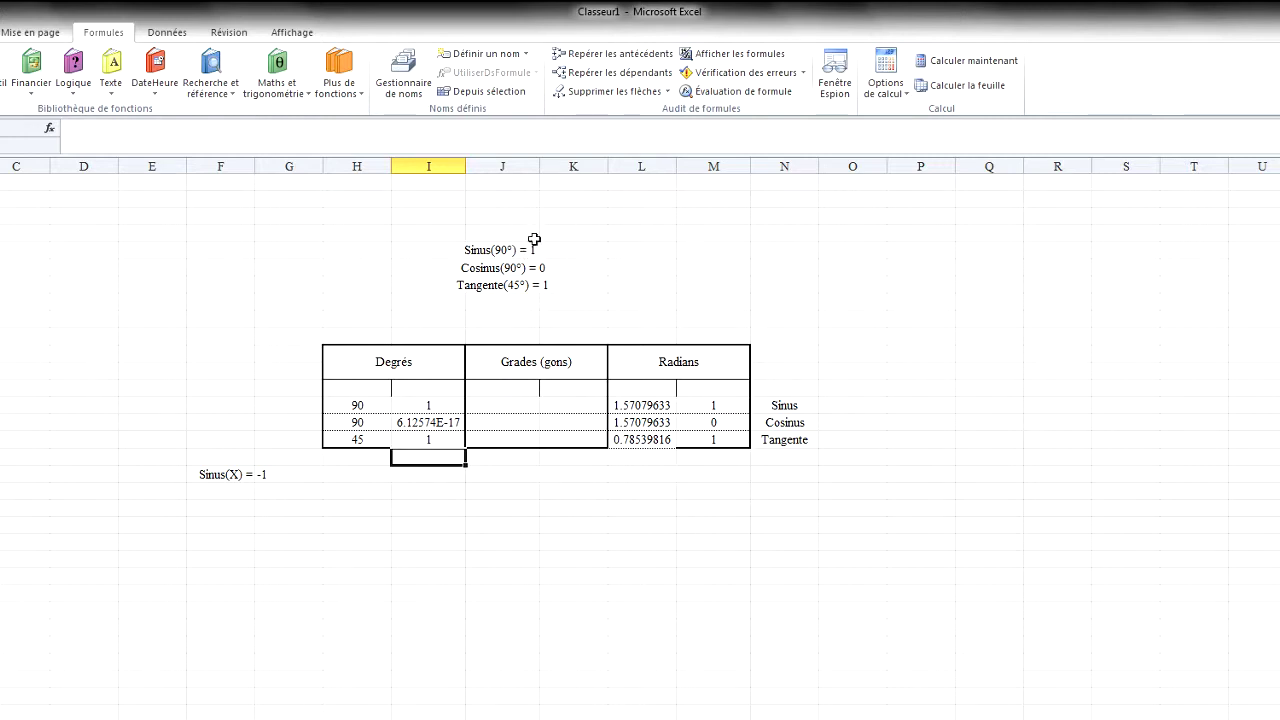
Replace the degree cosine formula in cell I15 with the value 0.
click(453, 425)
text(0)
key(Return)
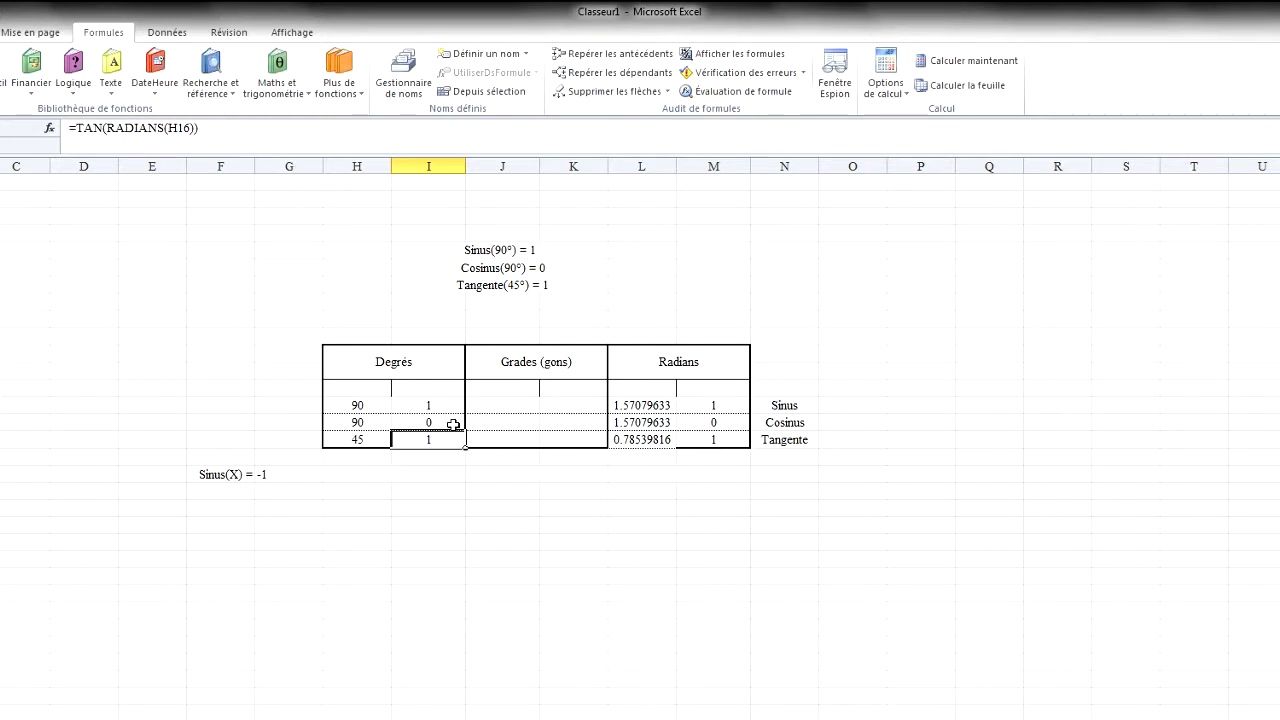
click(602, 282)
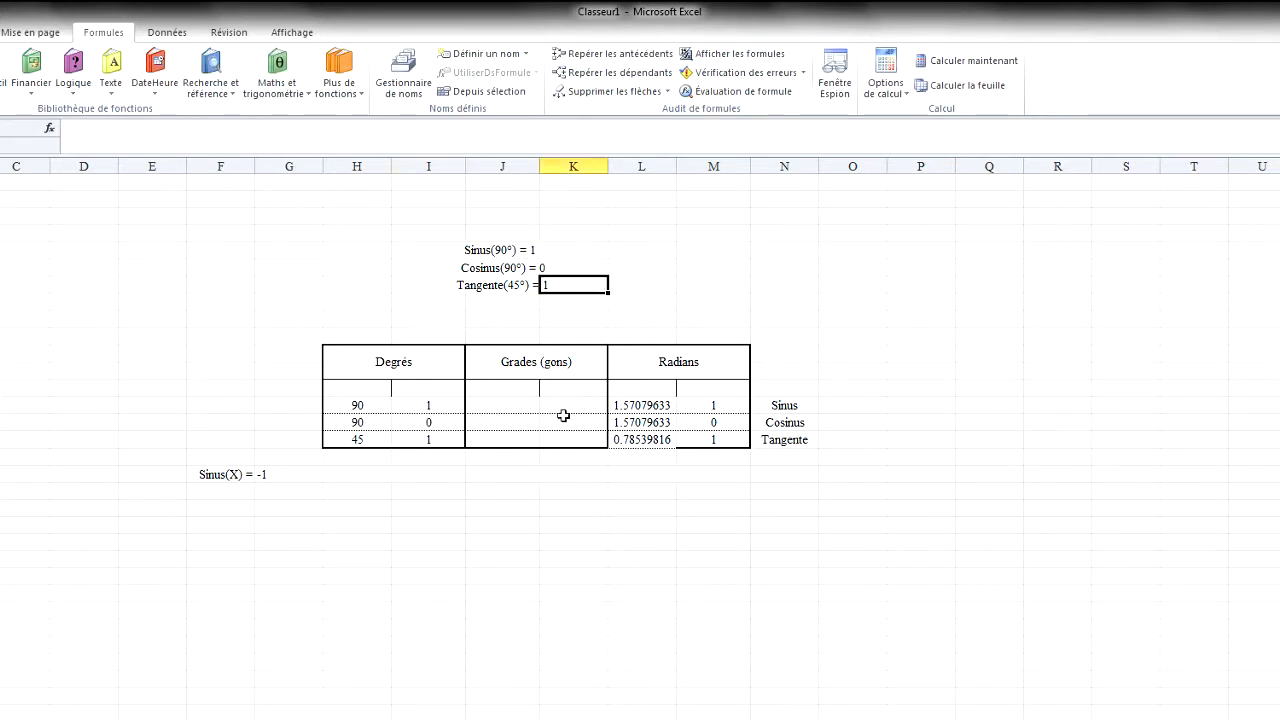
Consult the trigonometric circle sheet for the matching degrees, grades and radians, and return to the angle table.
click(513, 408)
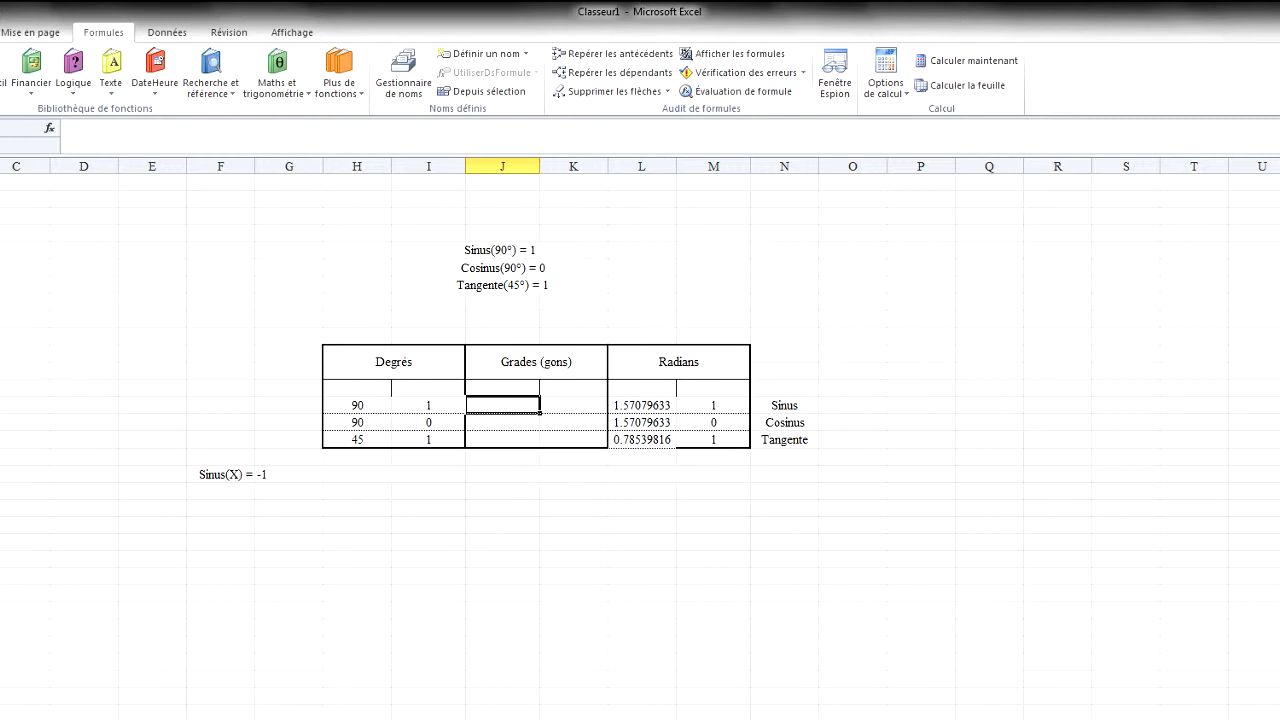
click(140, 718)
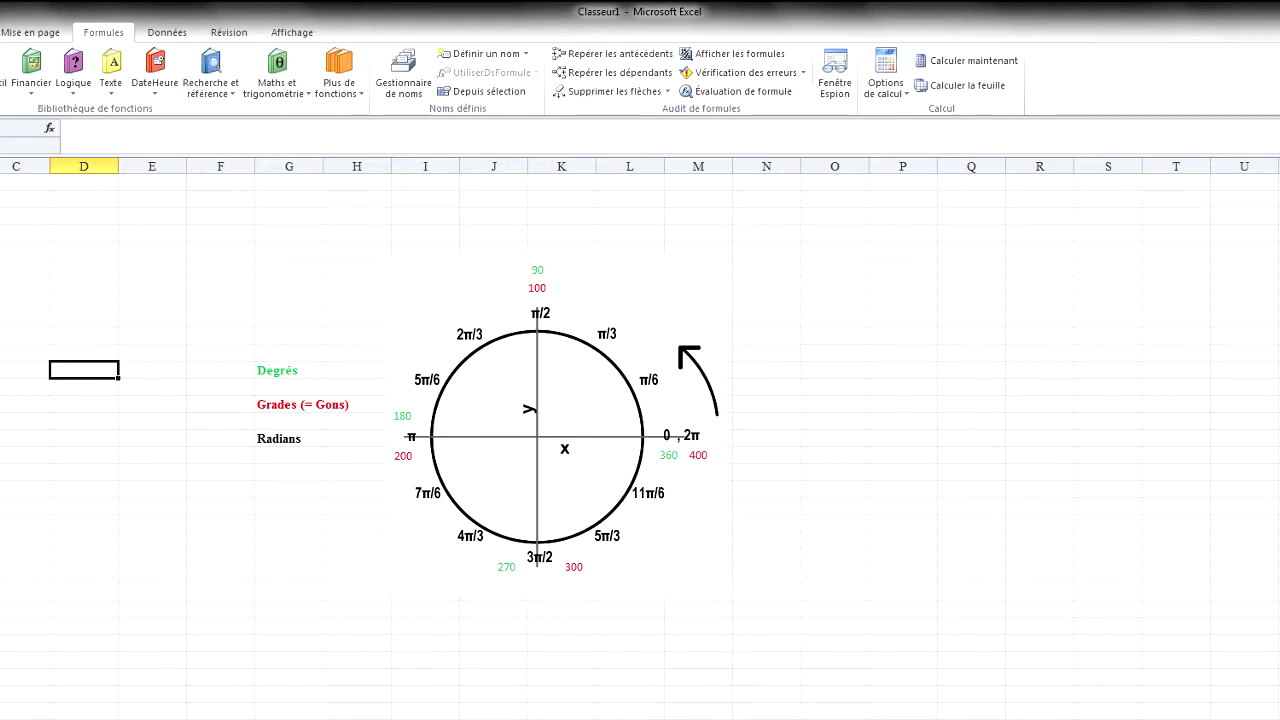
key(ctrl+Page_Up)
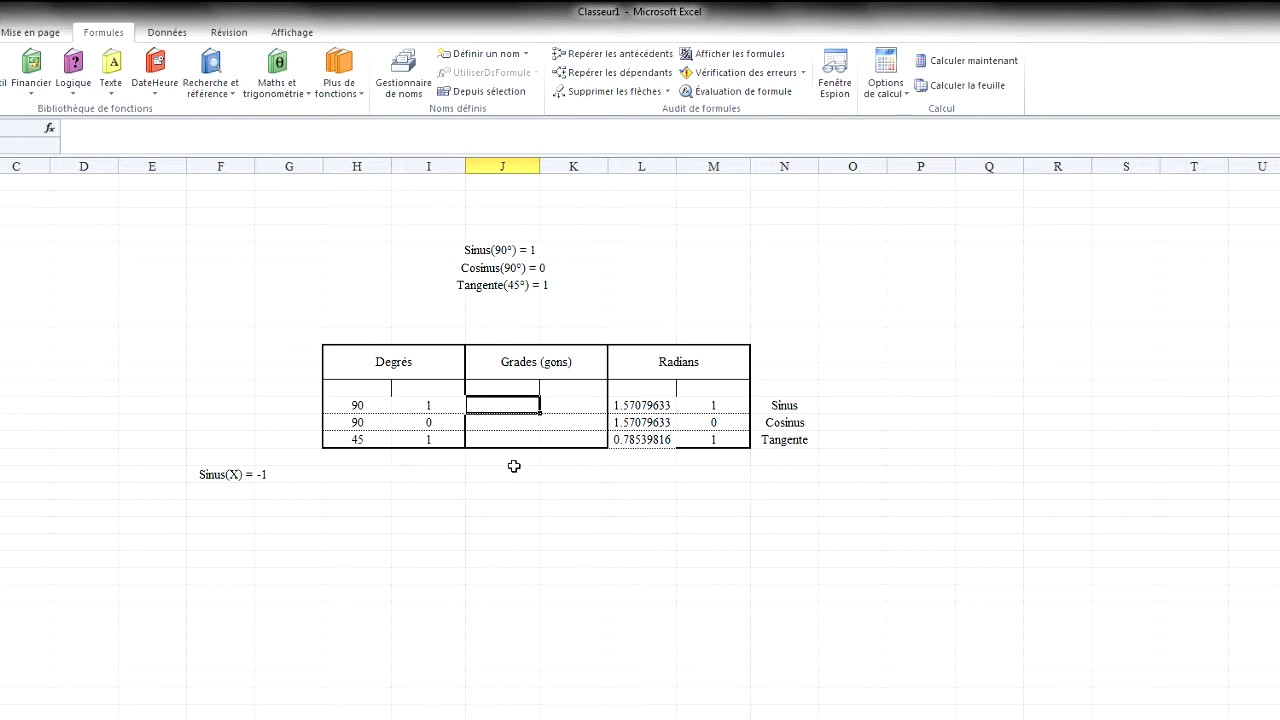
click(519, 315)
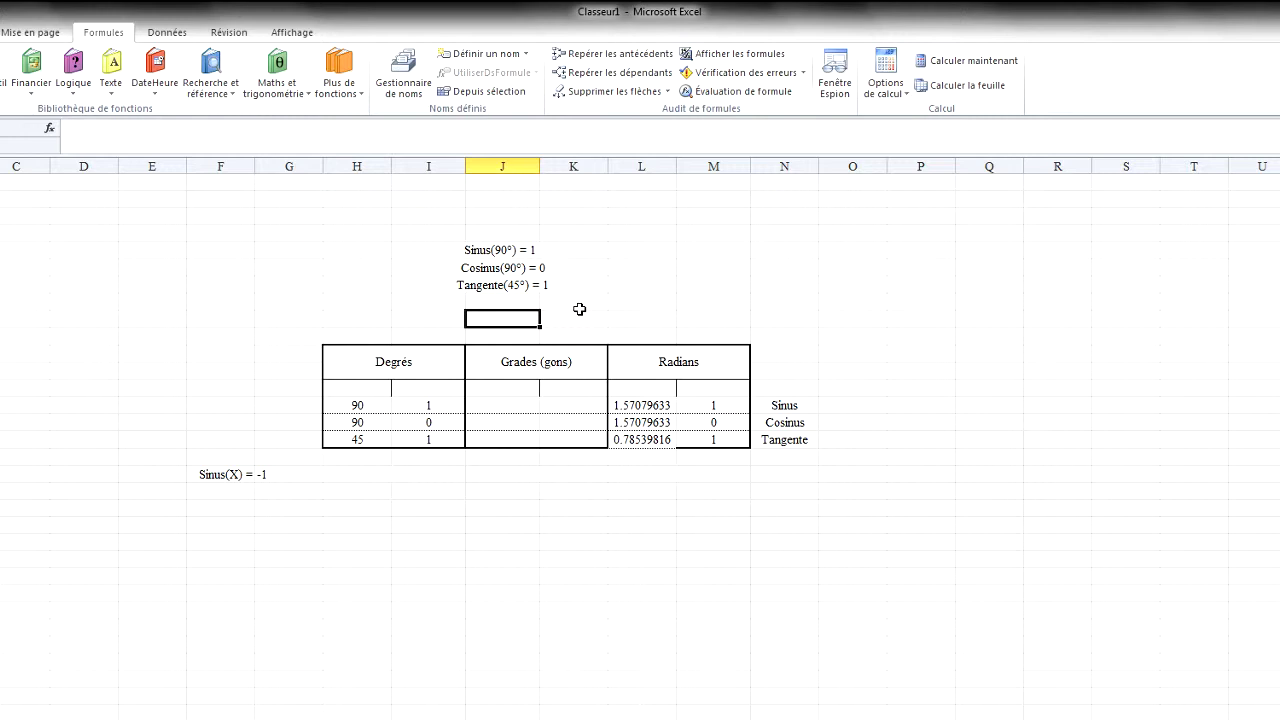
Turn the sine formula in cell I14 into plain text by removing its equals sign, and copy it into column K above the table.
click(440, 402)
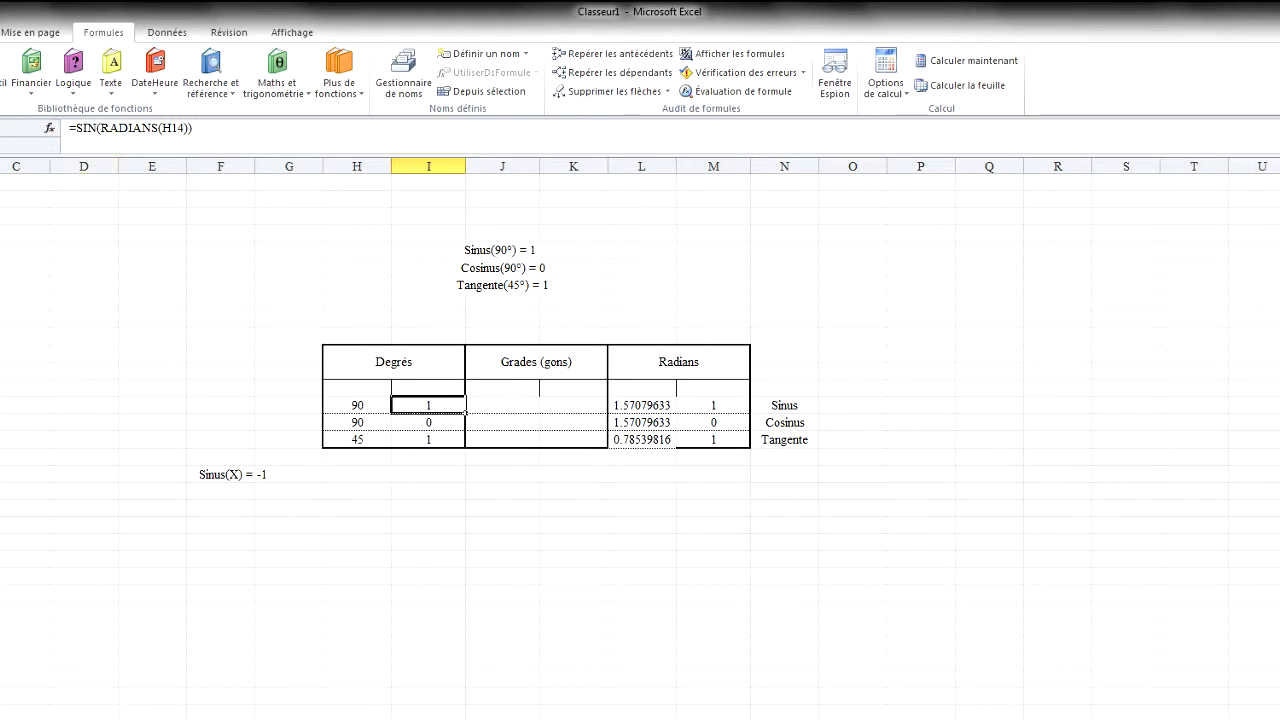
click(68, 130)
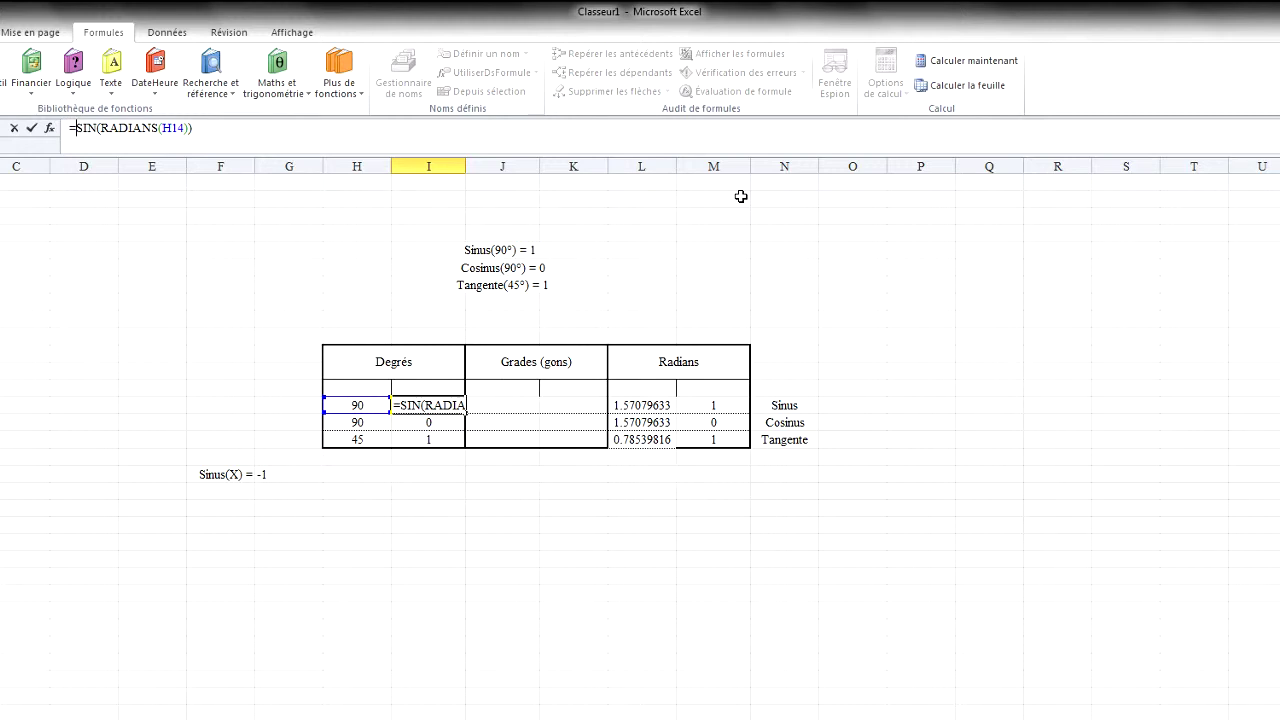
key(Return)
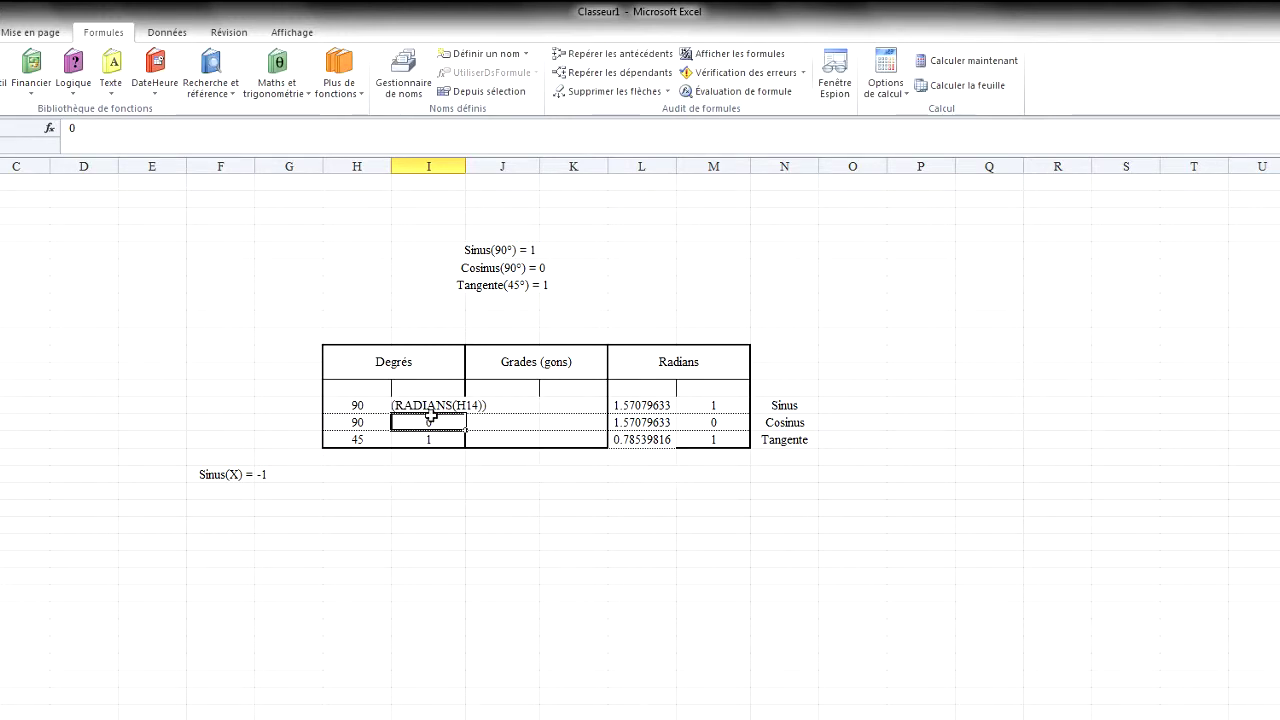
click(444, 405)
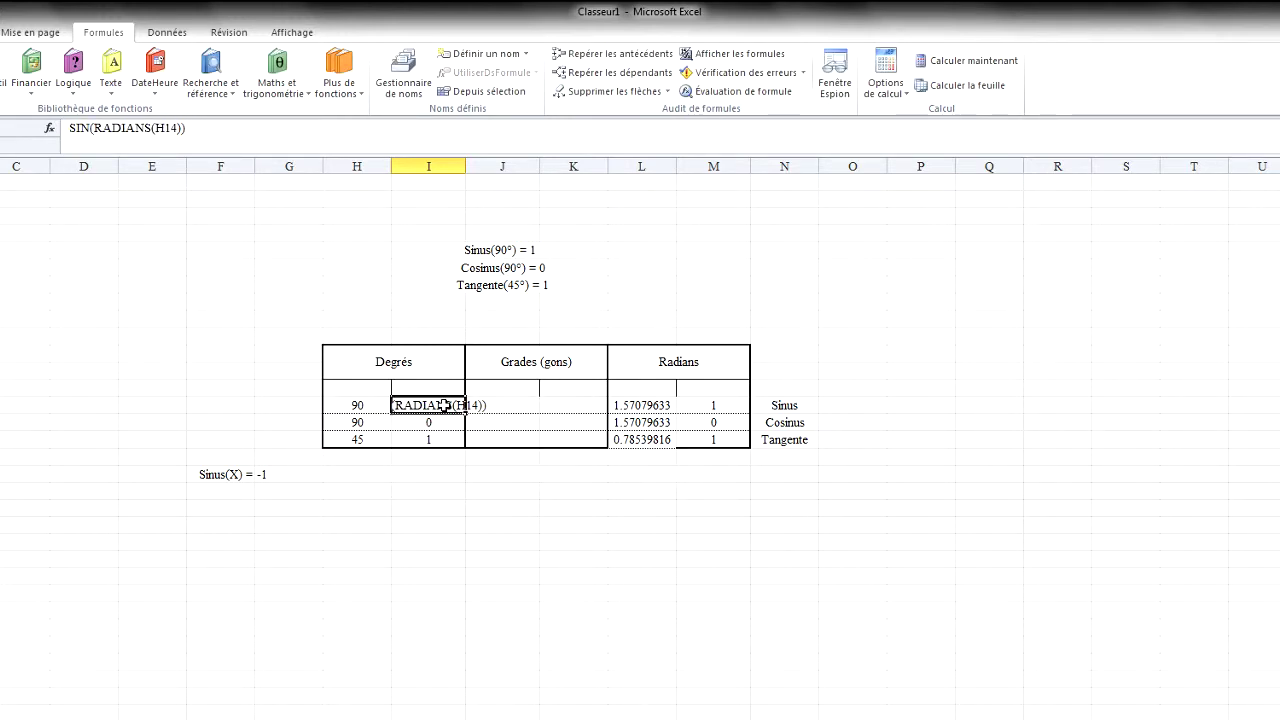
key(ctrl+c)
click(573, 315)
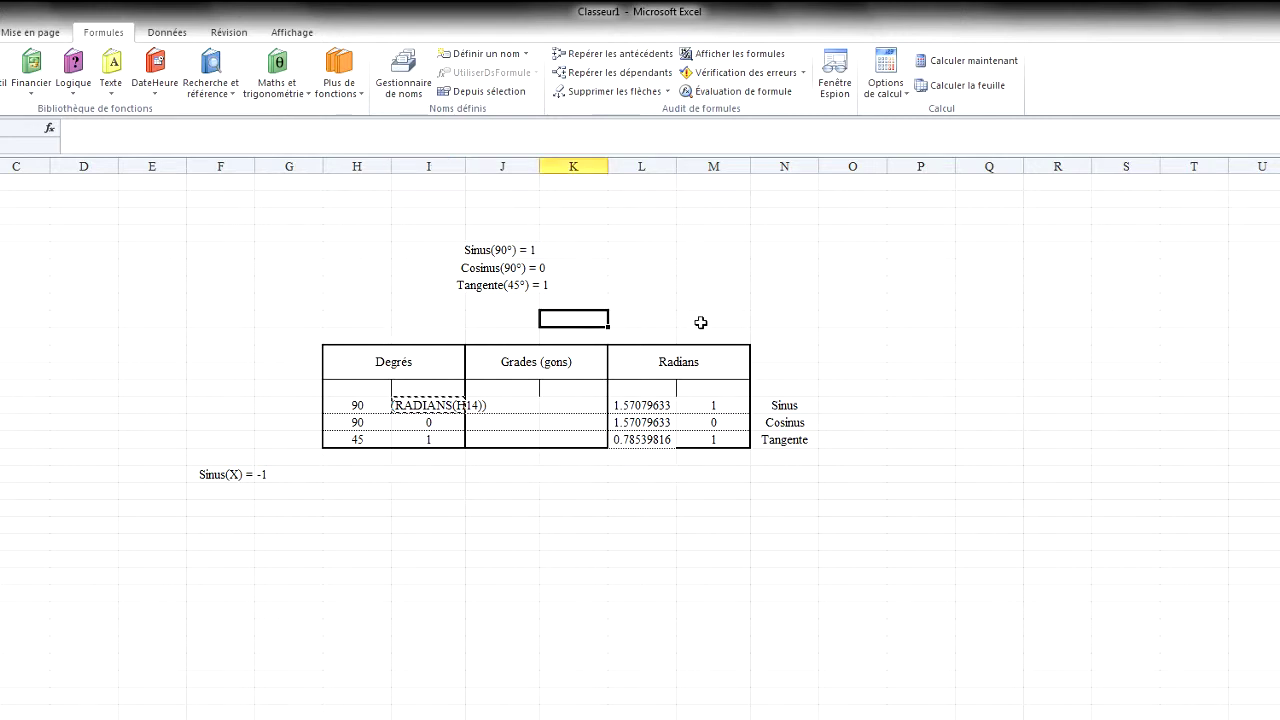
key(ctrl+v)
Restore the working formula =SIN(RADIANS(H14)) in cell I14 by adding its equals sign back.
click(430, 405)
click(69, 128)
text(=)
key(Return)
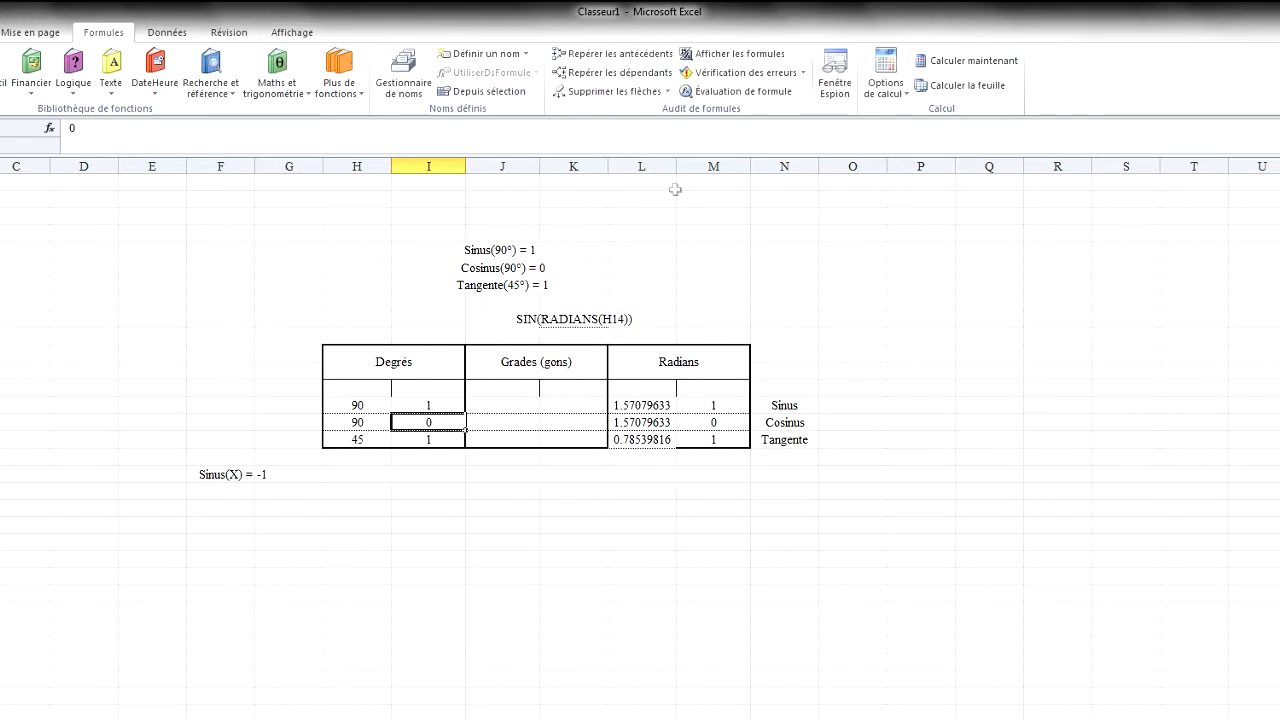
click(598, 317)
click(757, 289)
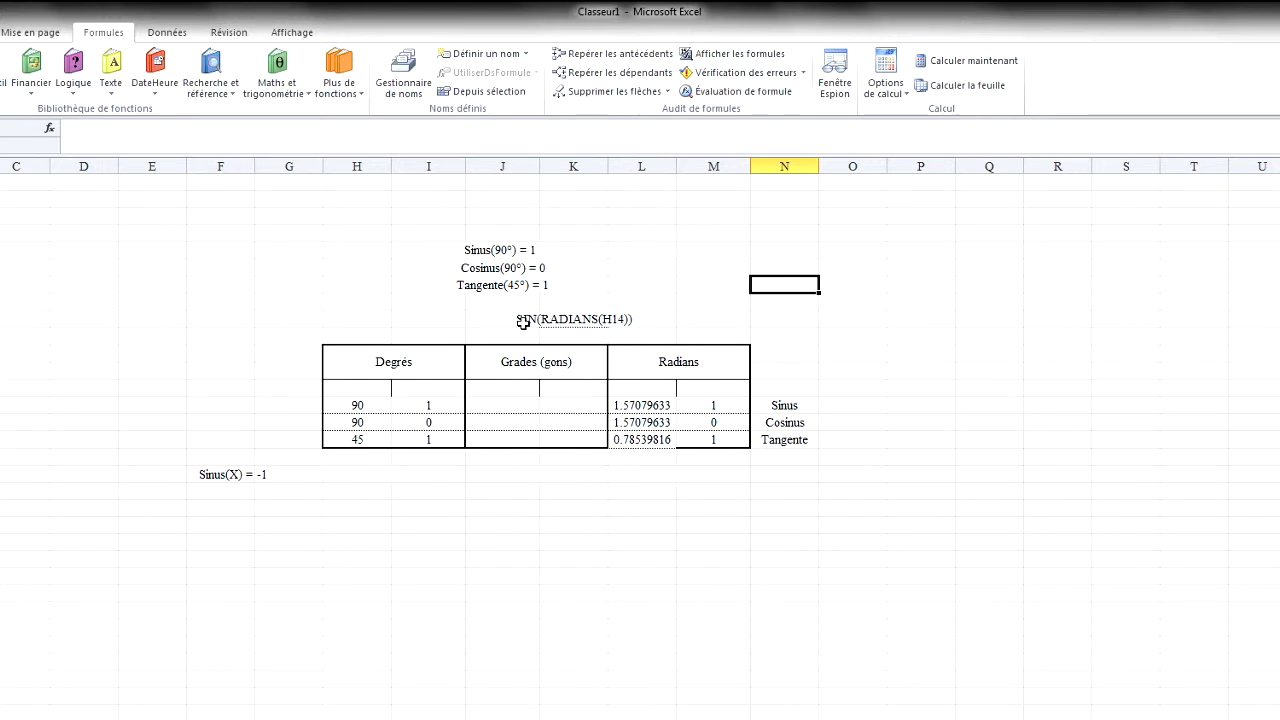
Replace the copied SIN(RADIANS(H14)) text in column K above the table with the text PI().
click(452, 405)
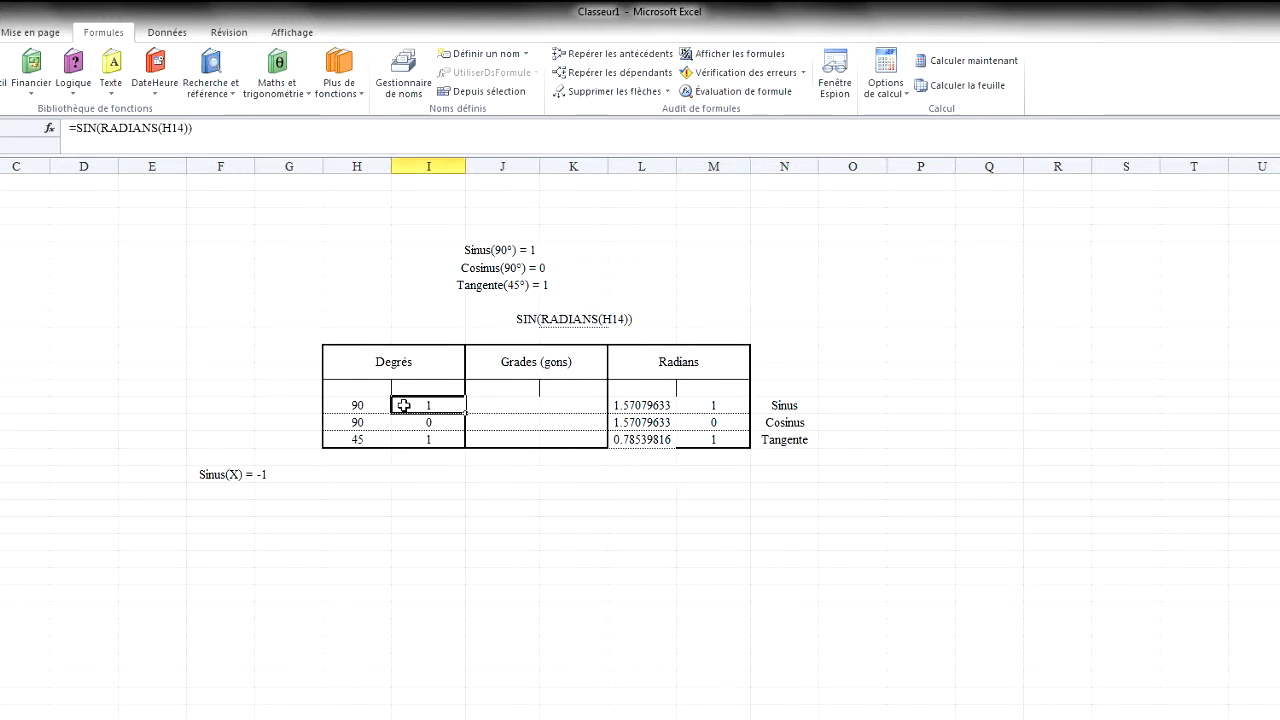
click(575, 321)
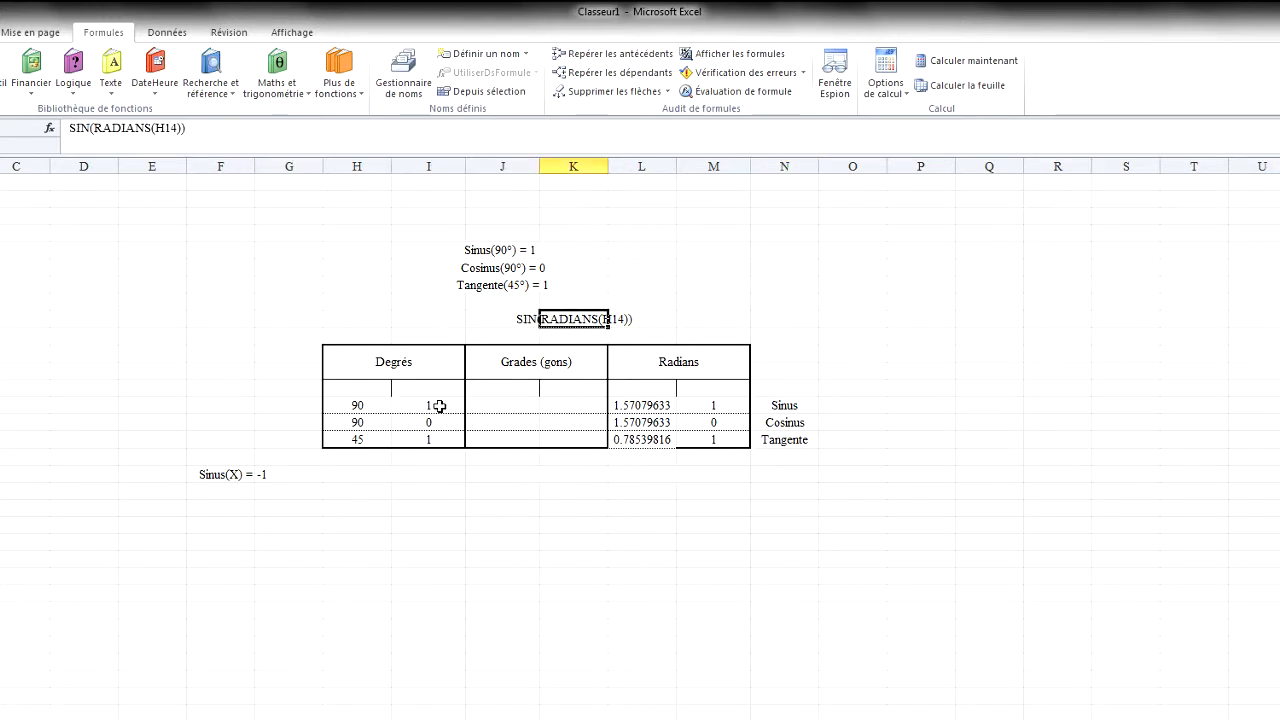
click(659, 318)
click(743, 316)
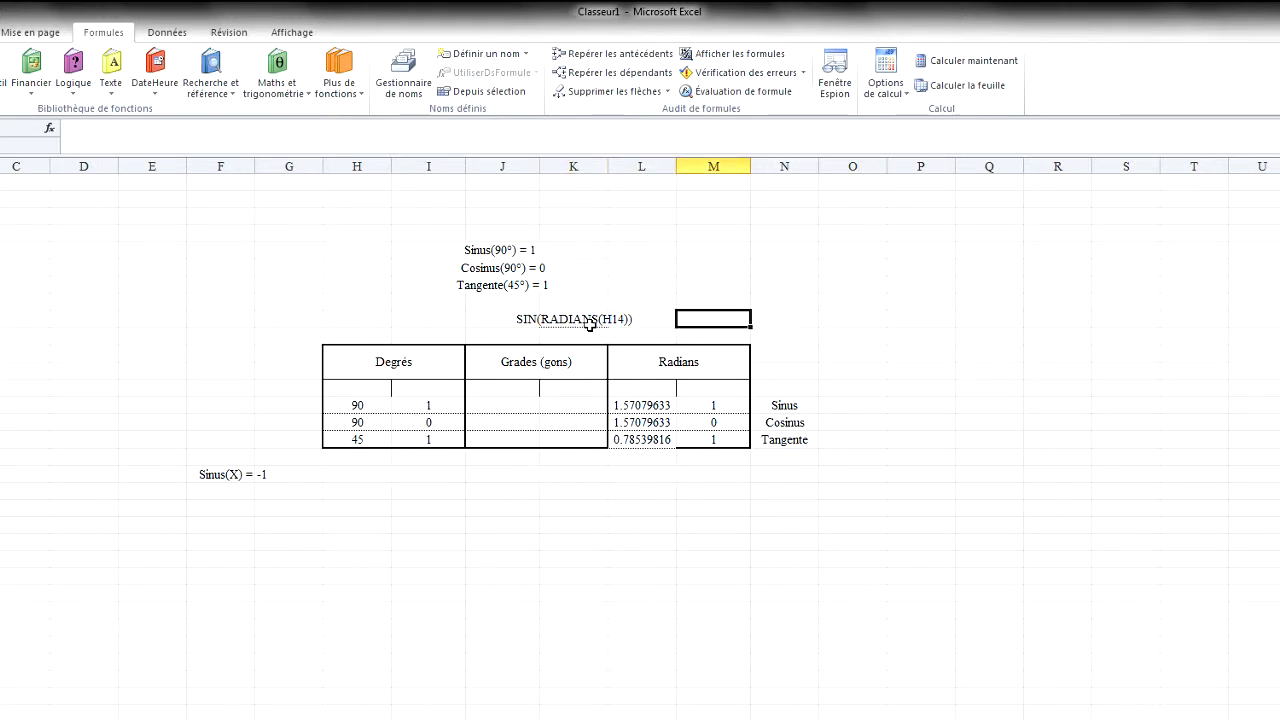
click(590, 322)
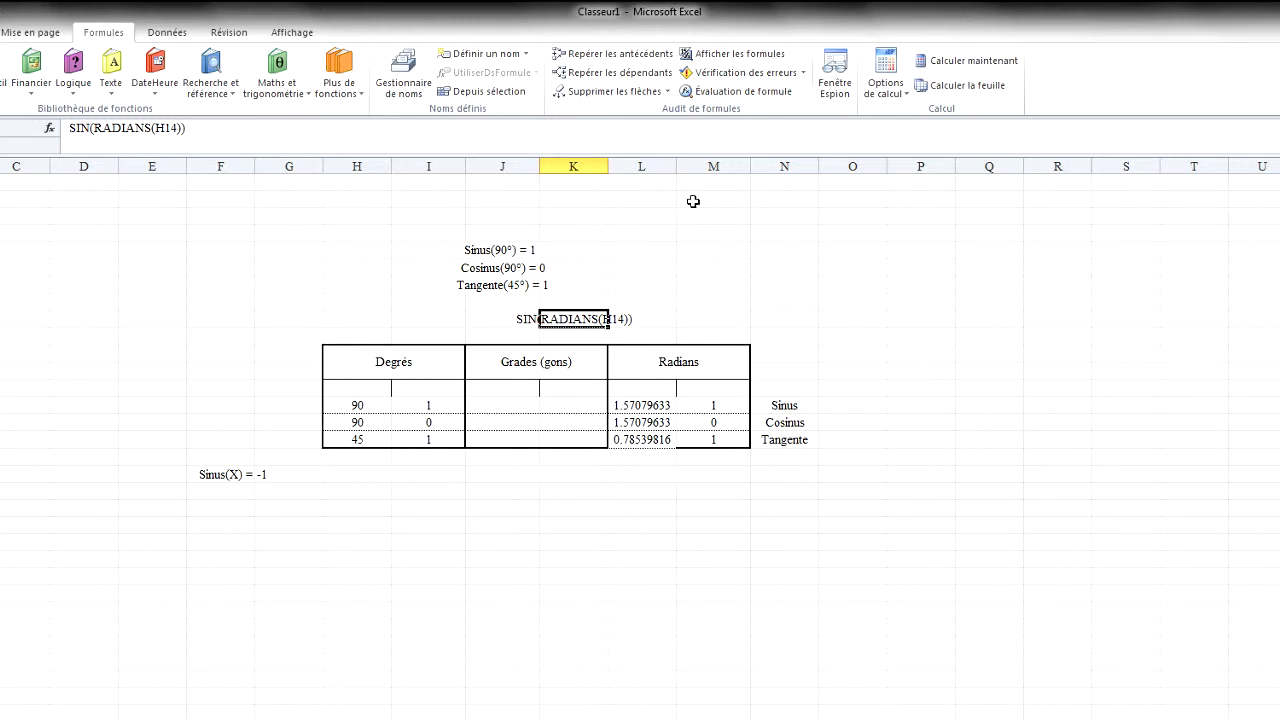
key(Delete)
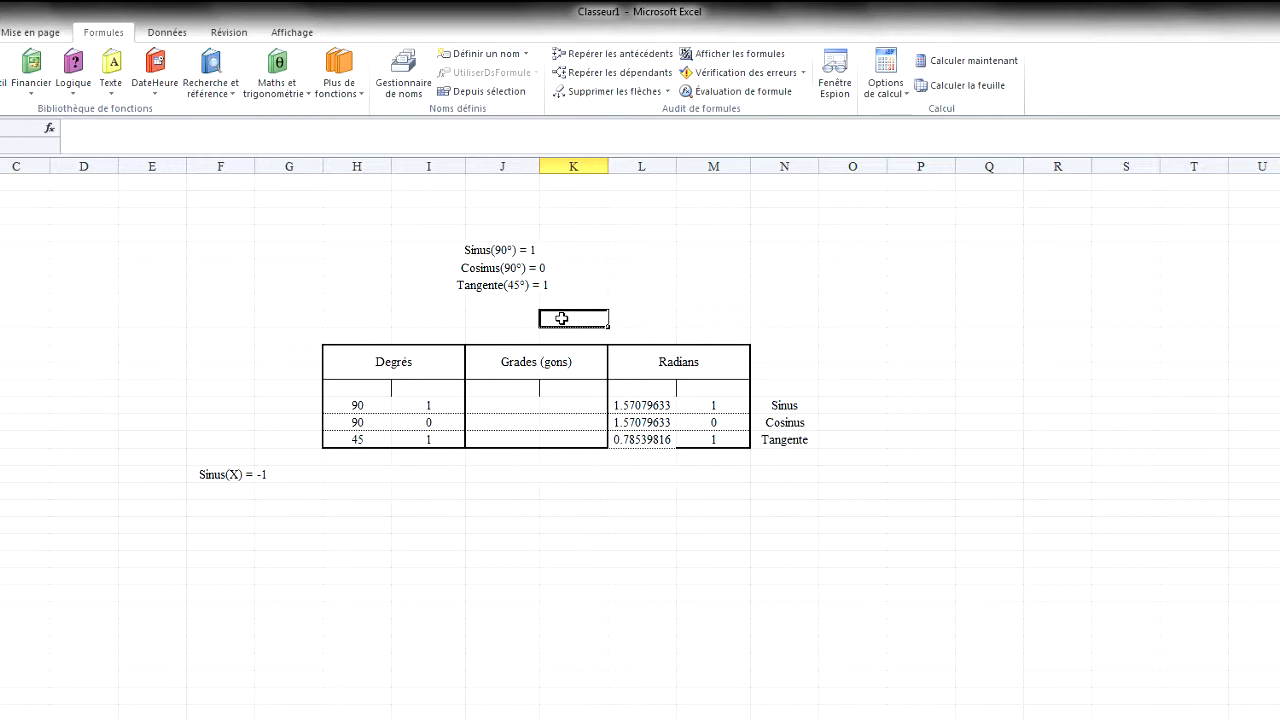
text(PI)
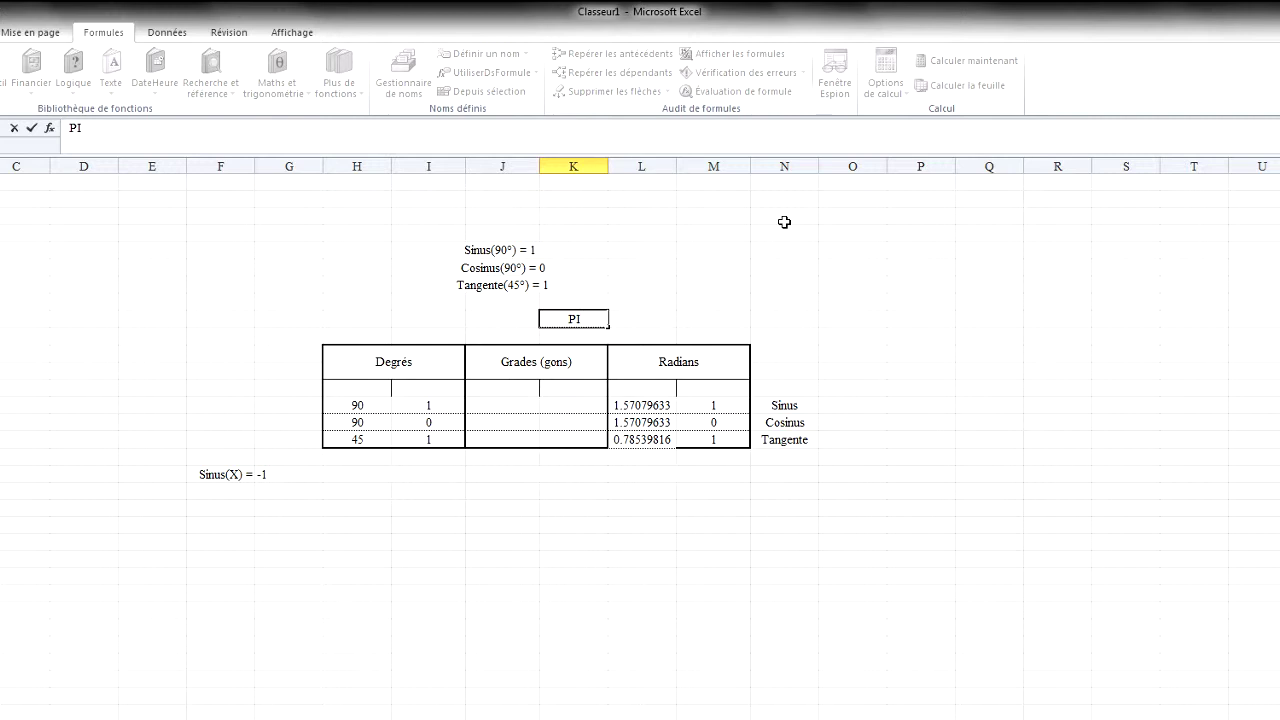
text(()
text())
key(Return)
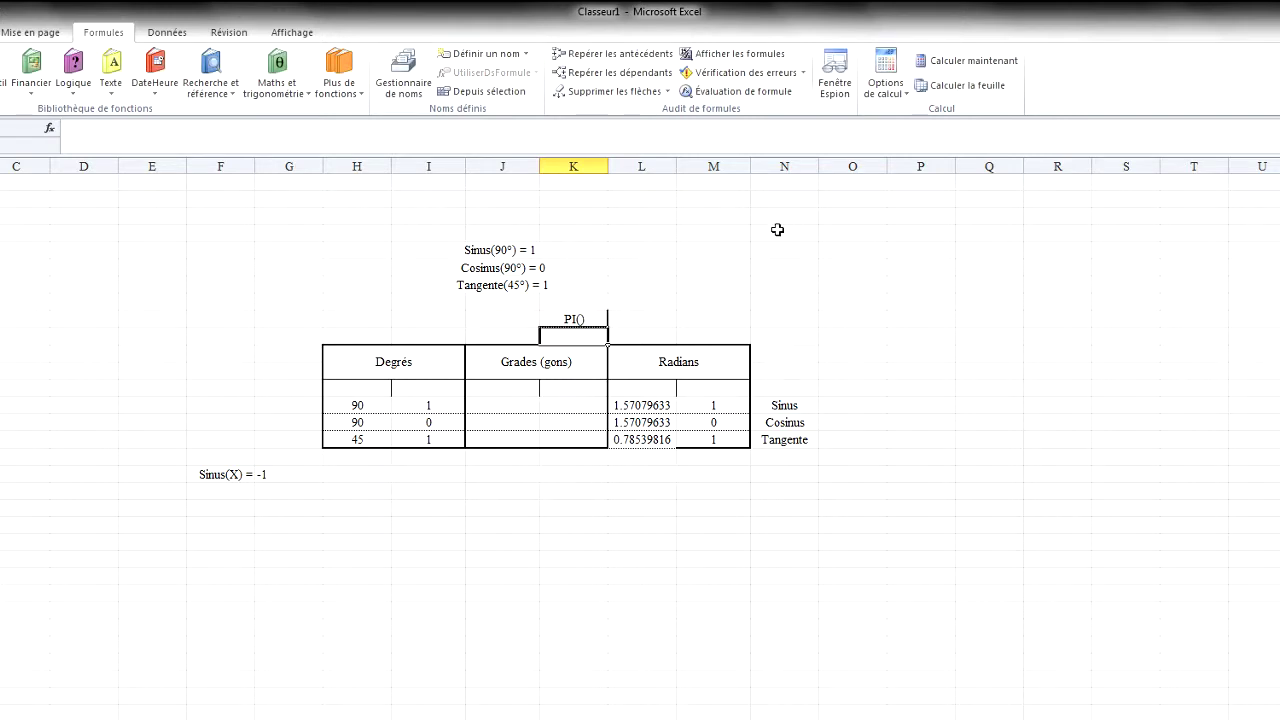
Remove all borders from the cell containing the PI() text above the table.
click(775, 300)
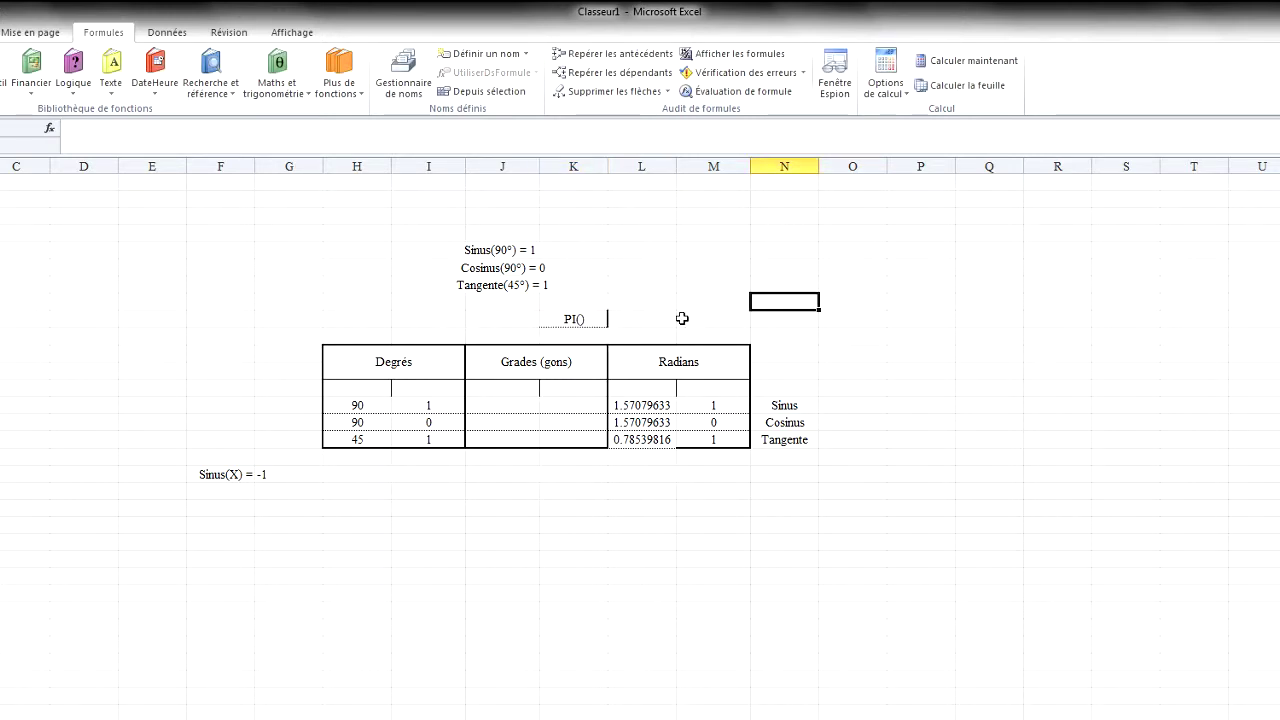
click(583, 317)
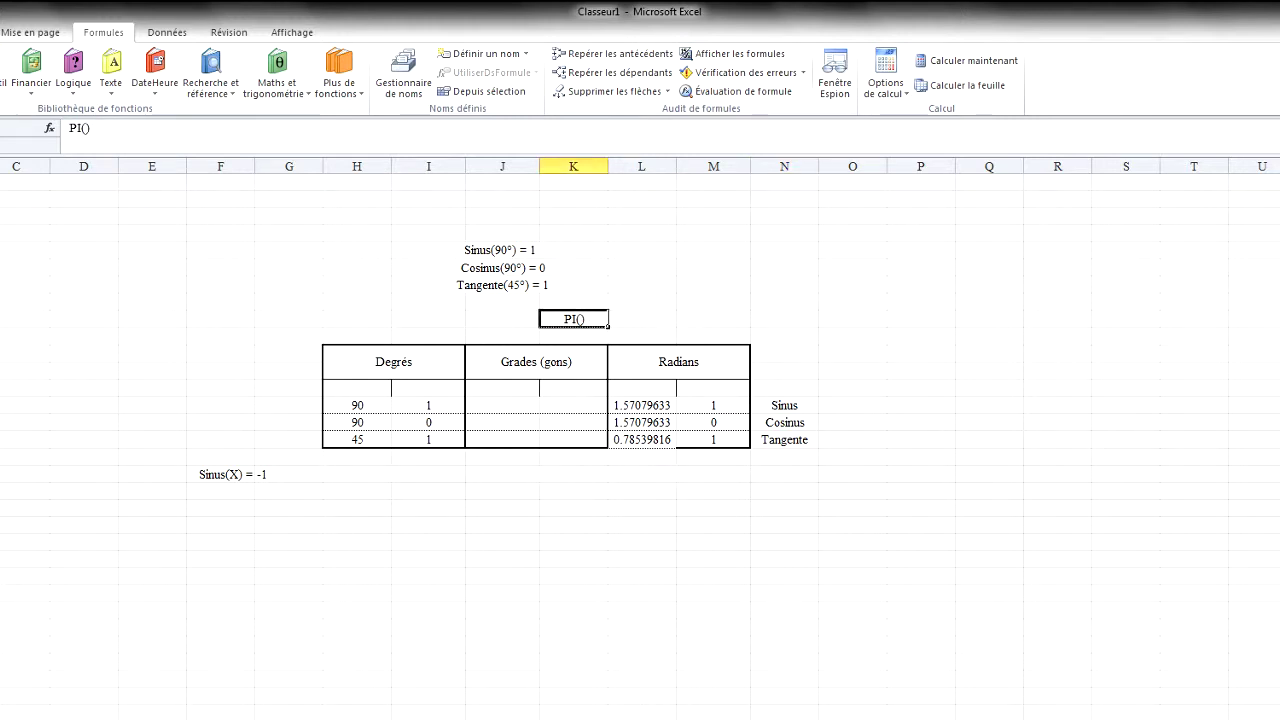
click(0, 32)
click(113, 89)
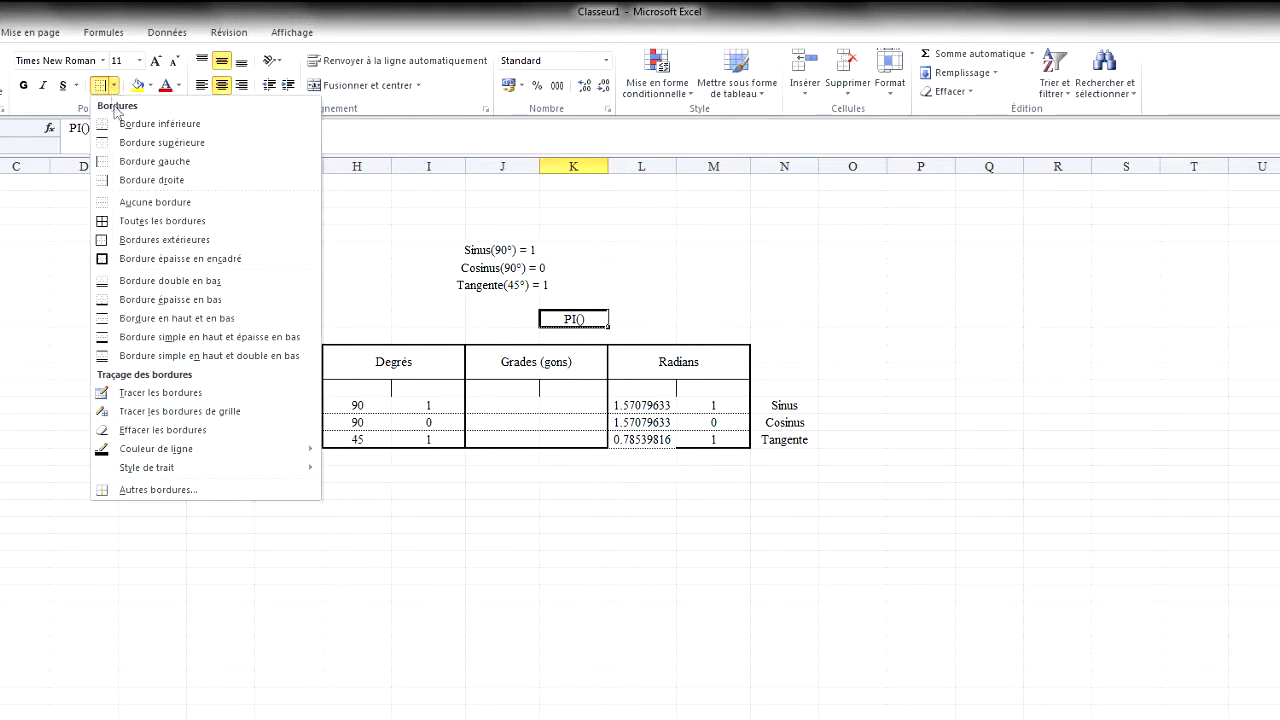
click(137, 197)
click(920, 267)
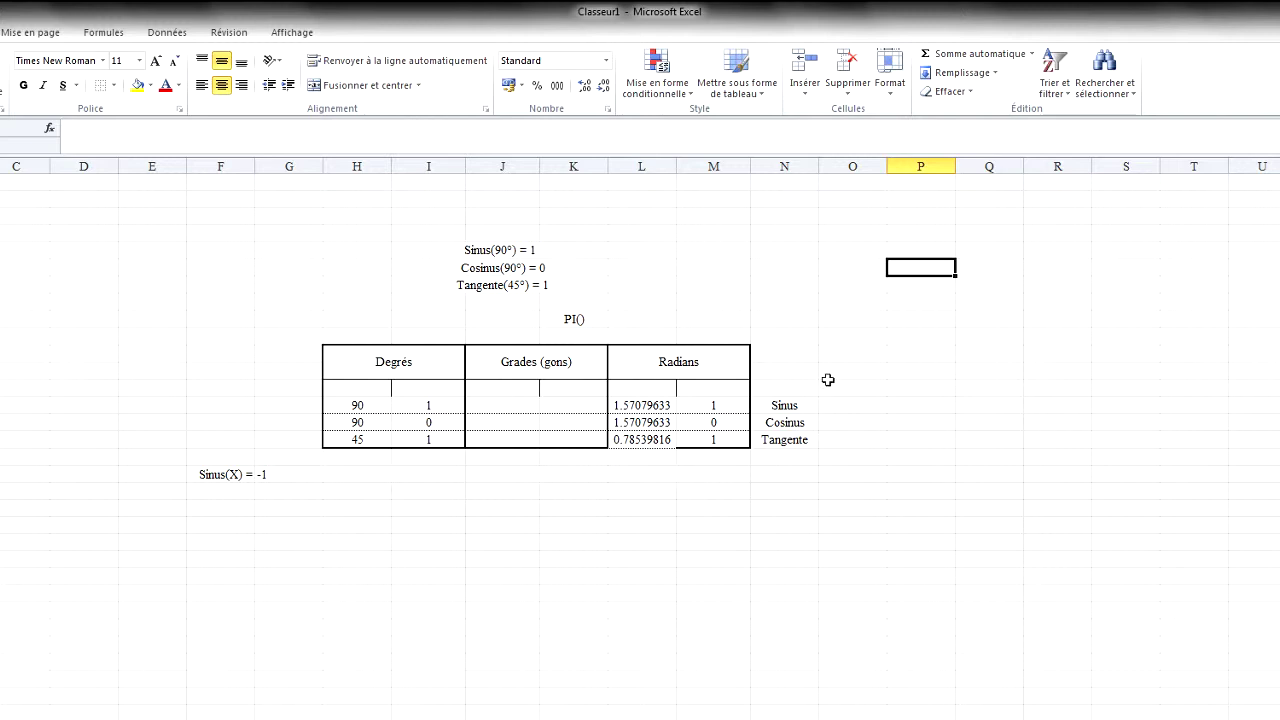
click(502, 405)
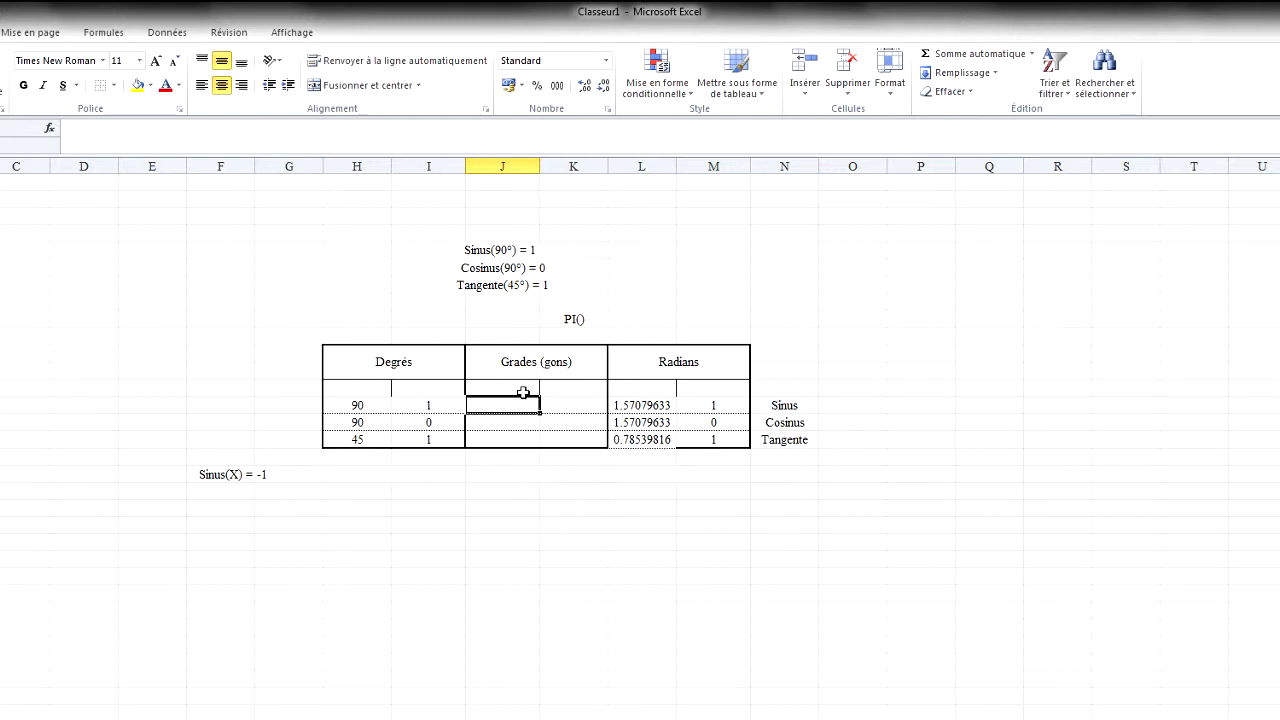
click(352, 404)
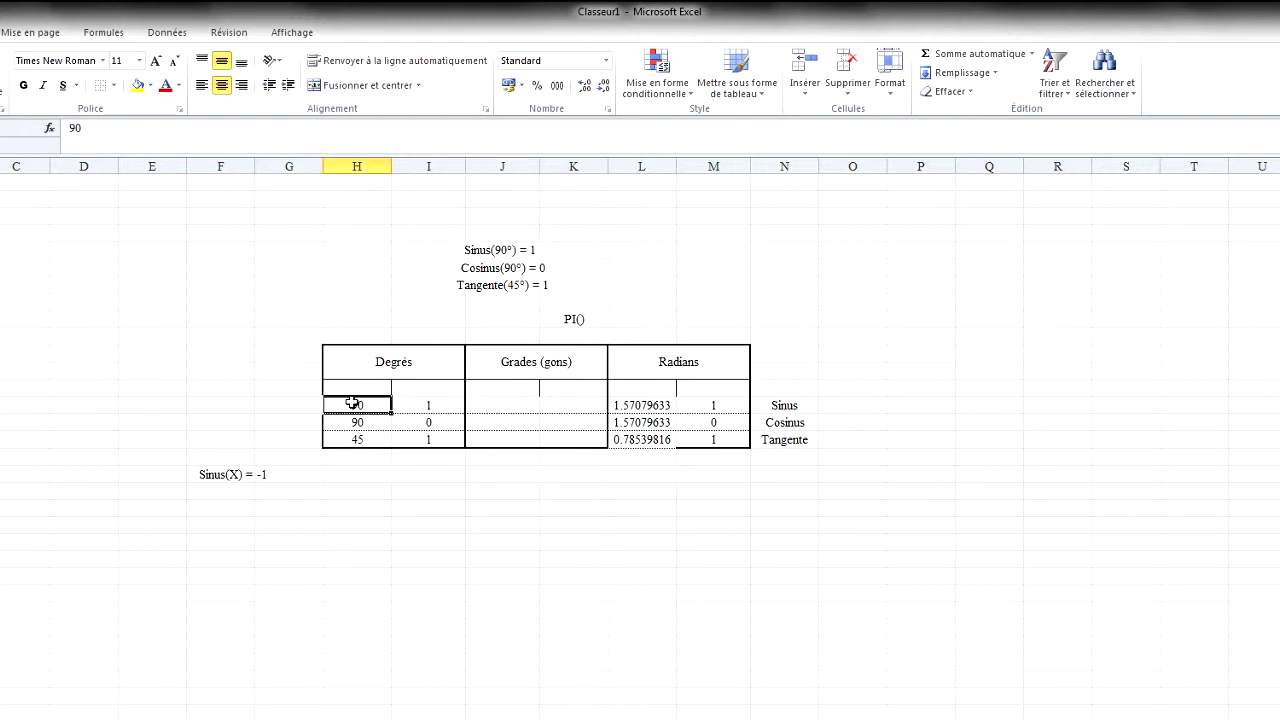
text(=)
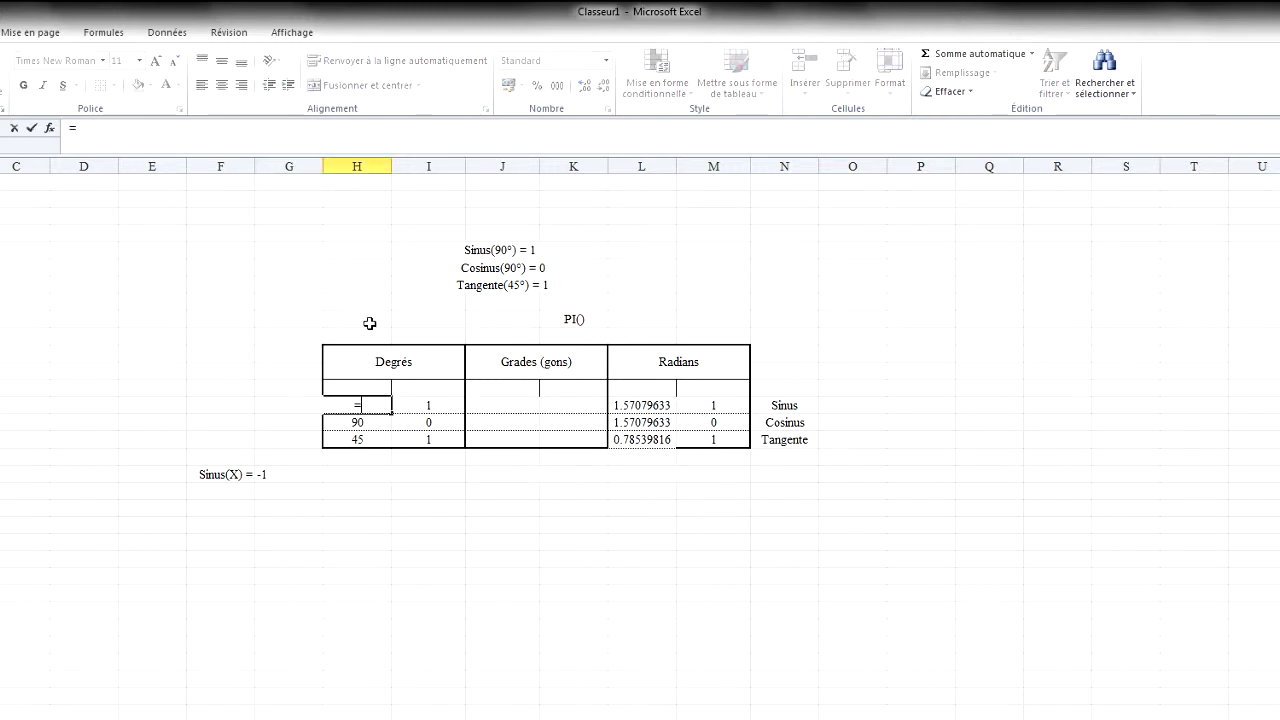
key(Escape)
key(Down)
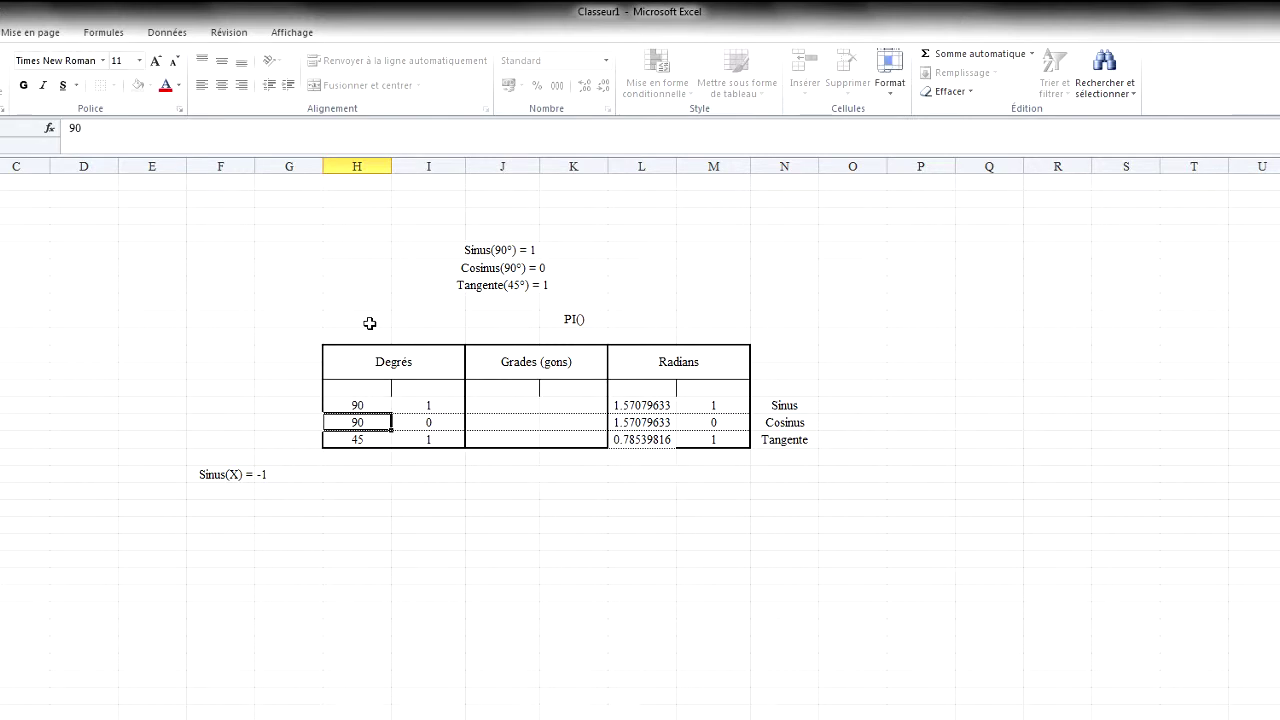
Convert the degree angle to grades in cell J14 with the formula =H14/0.9 and fill it down to J16.
click(528, 400)
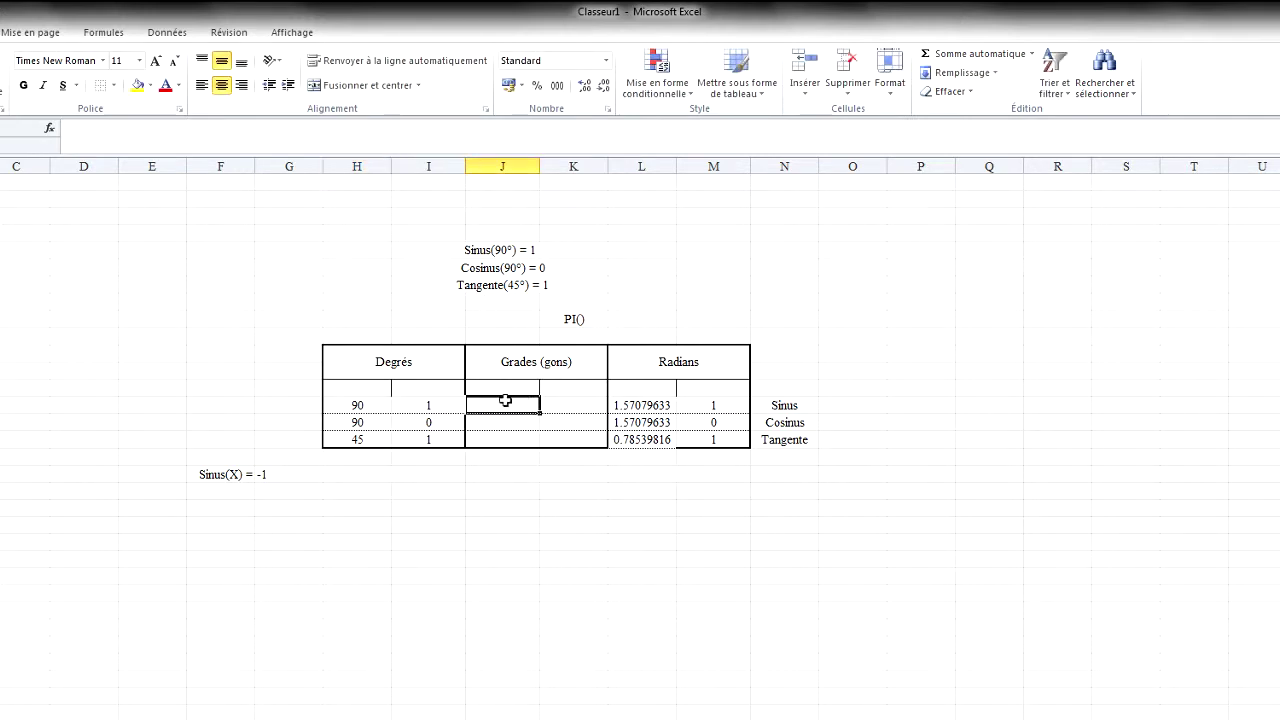
text(=)
click(372, 402)
text(/)
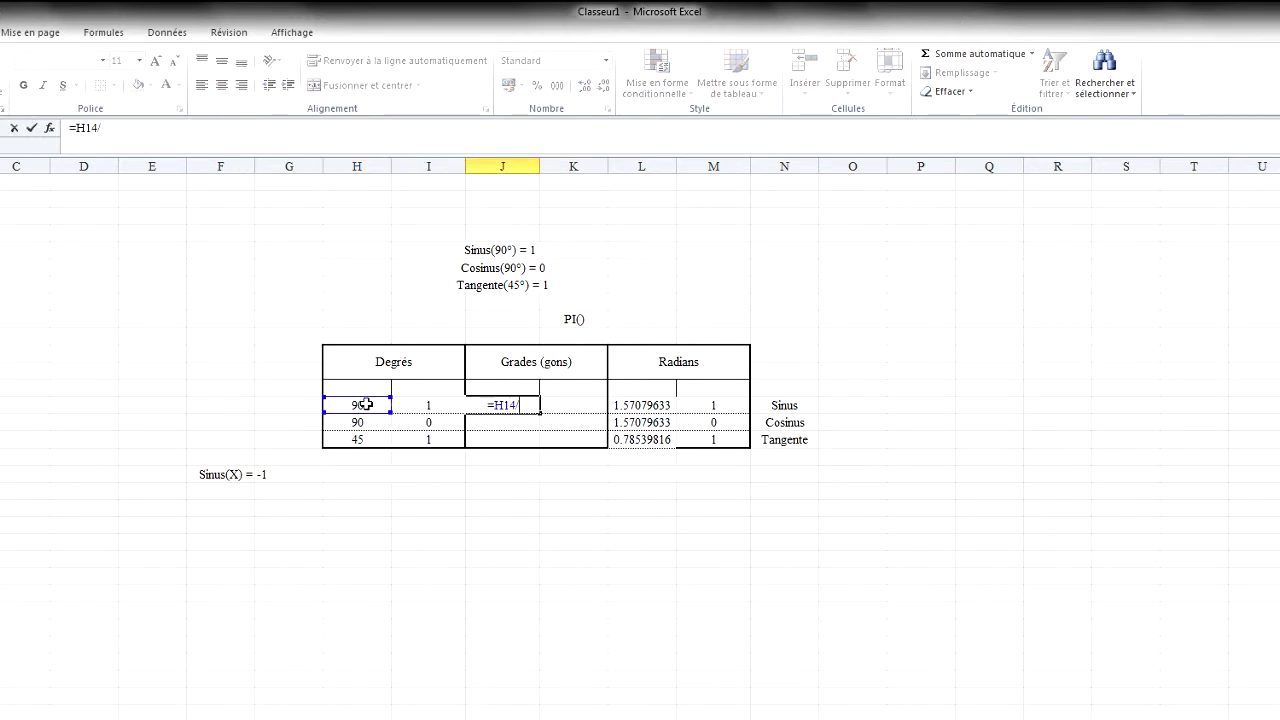
text(0.9)
key(Return)
click(503, 405)
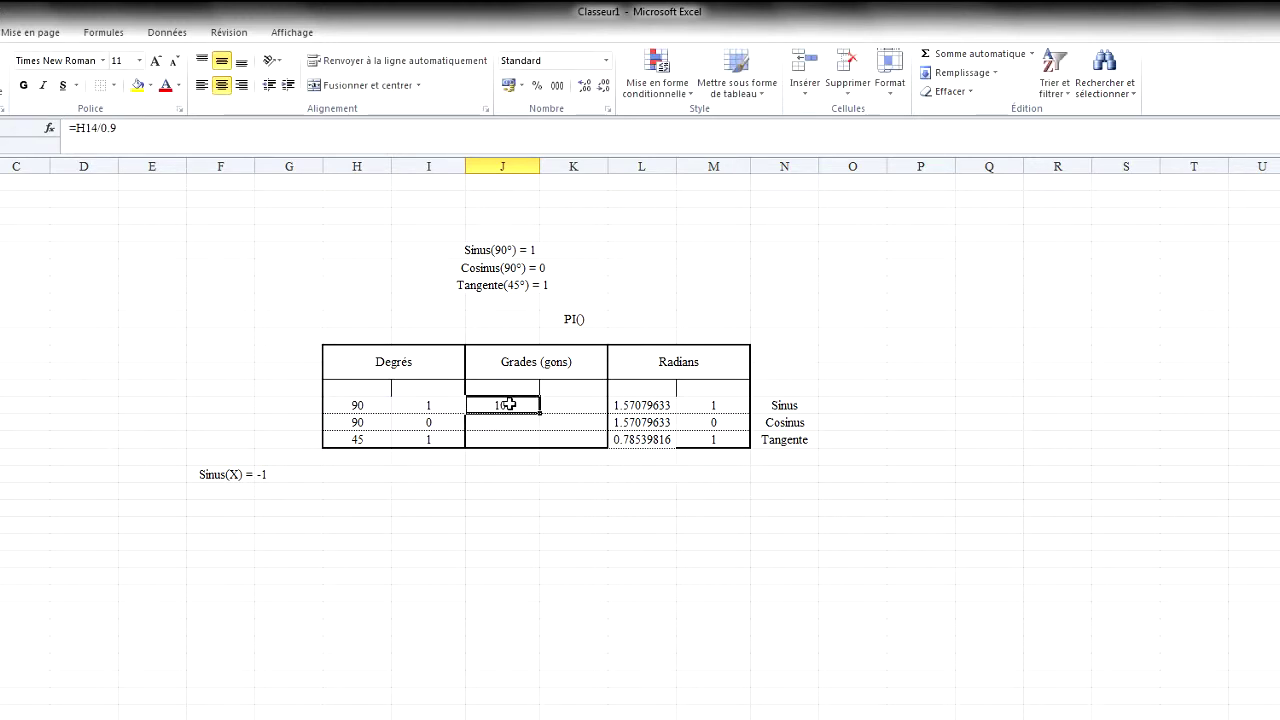
drag(541, 410, 541, 441)
click(573, 490)
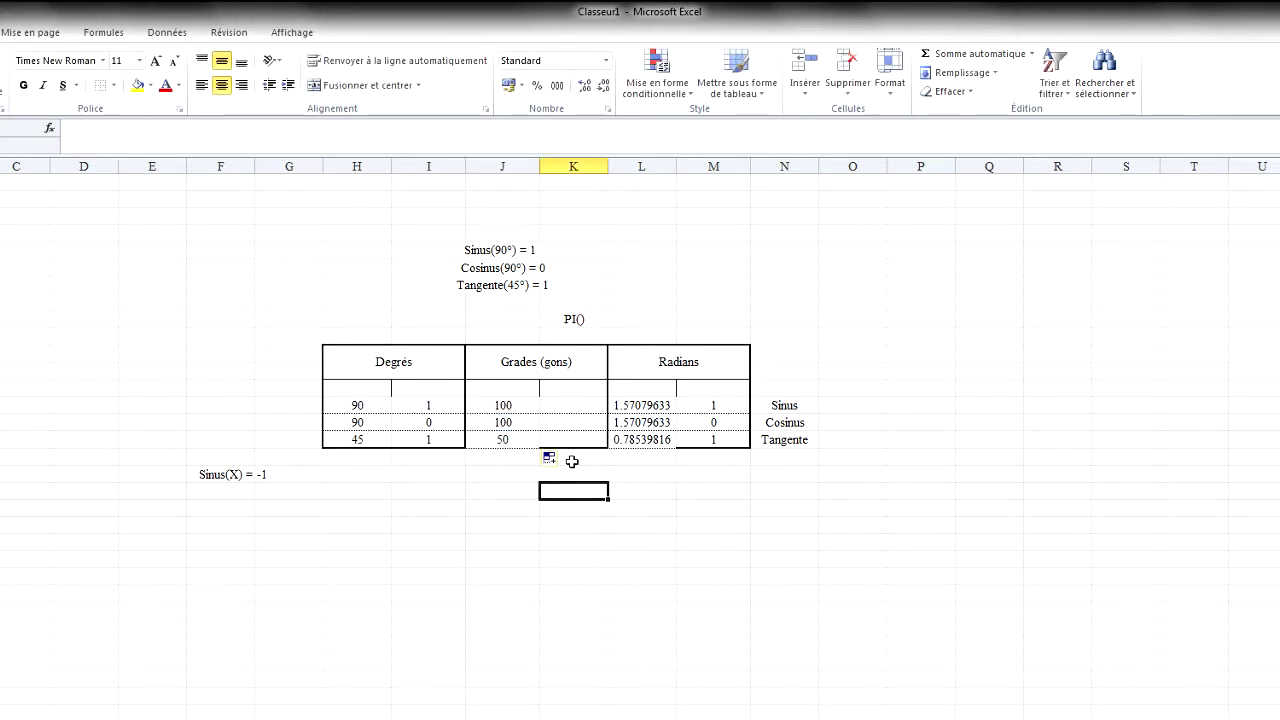
Calculate the sine of the grade angle in cell K14 with the formula =SIN(J14*PI()/200).
click(568, 400)
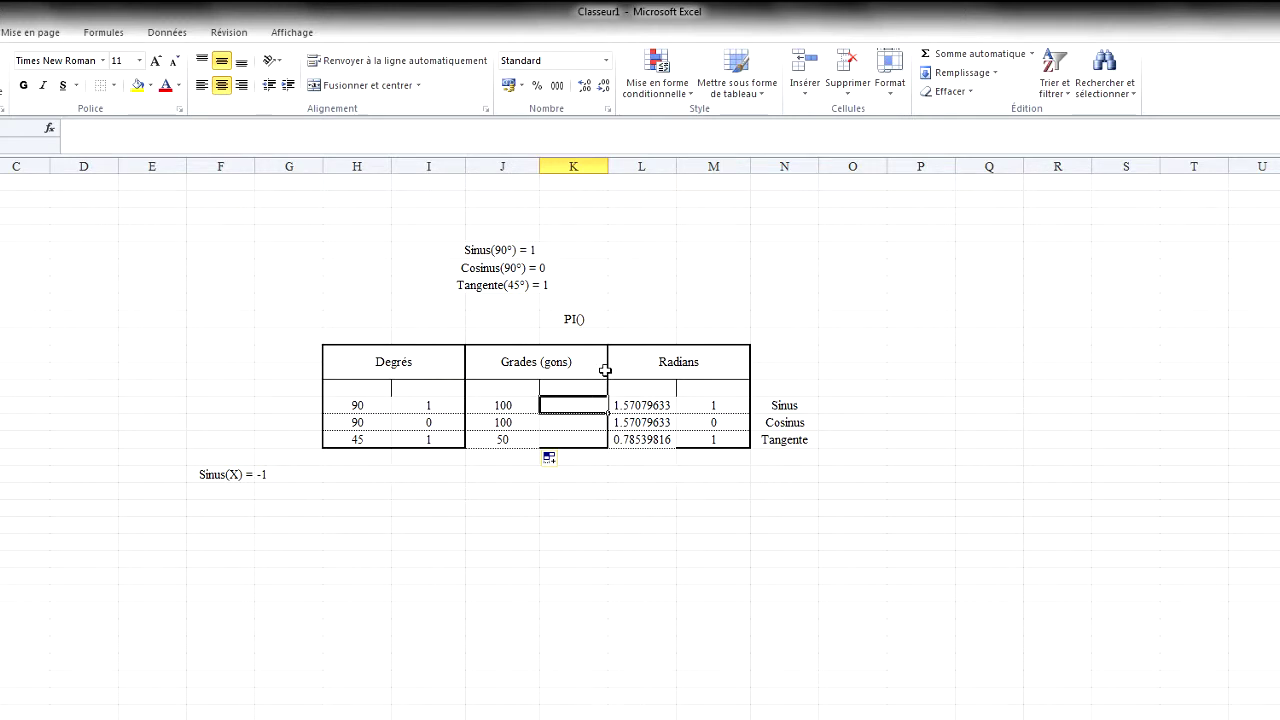
text(=SIN()
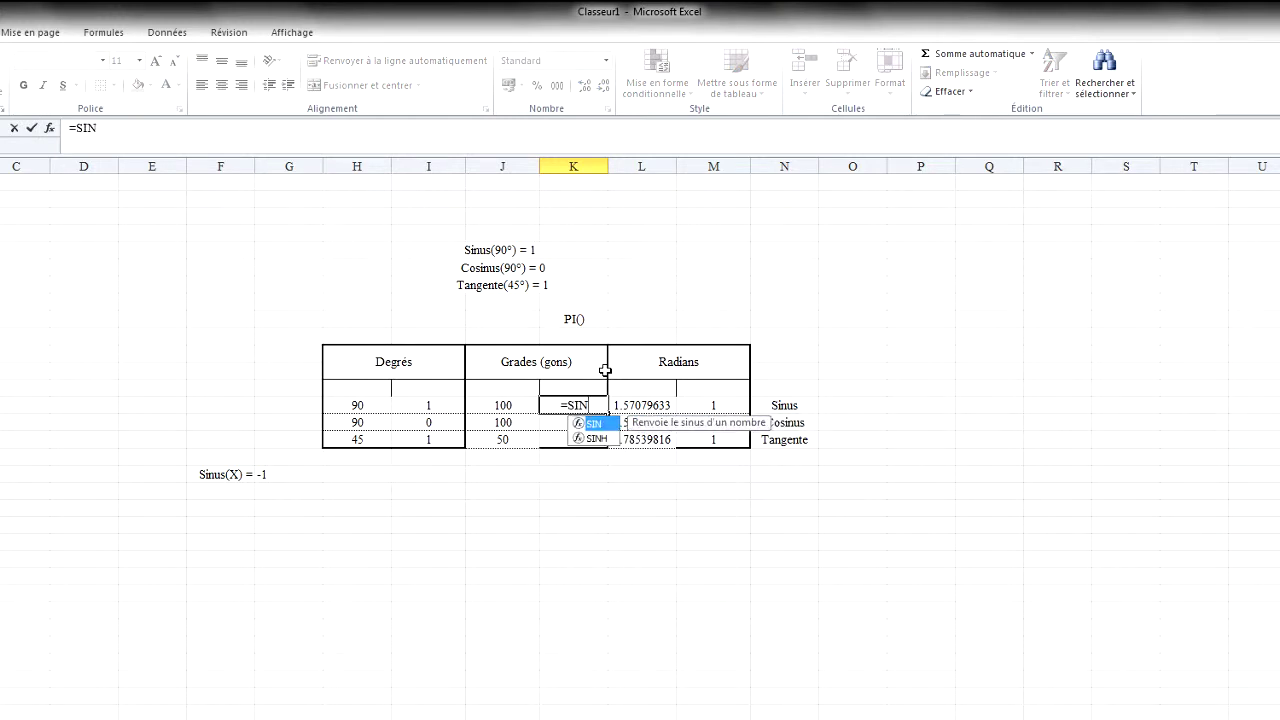
click(499, 405)
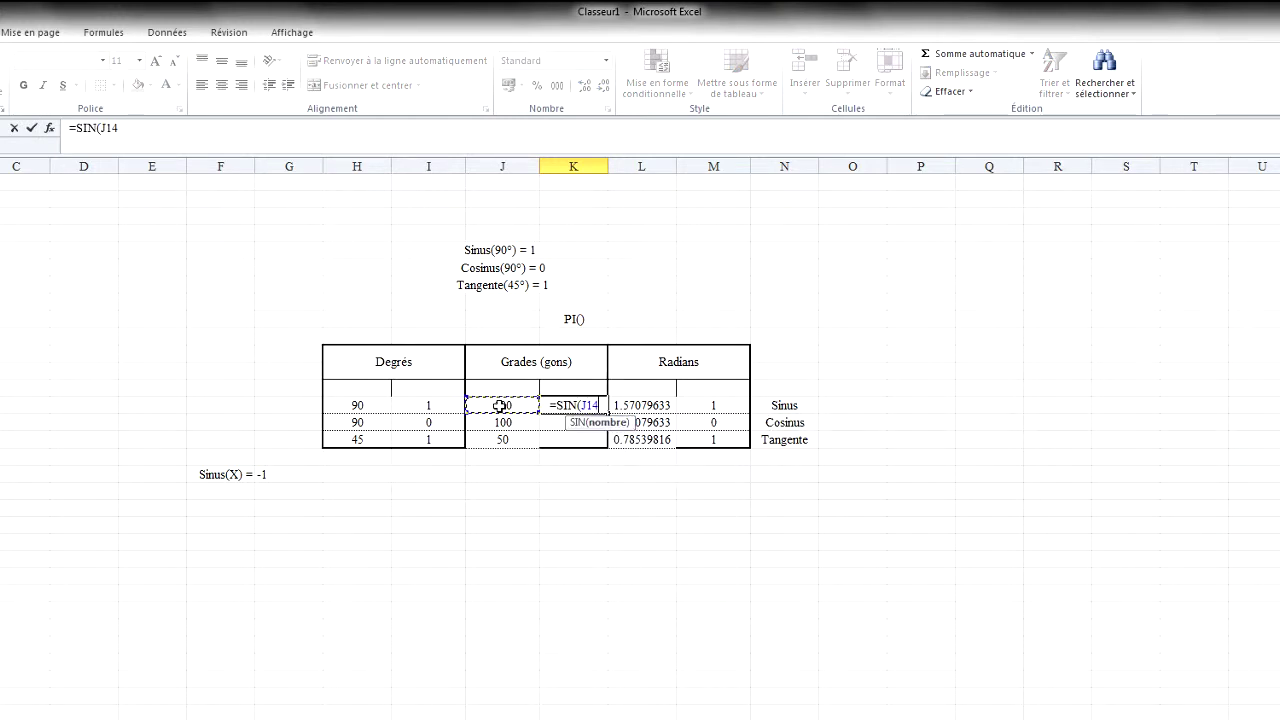
text(*)
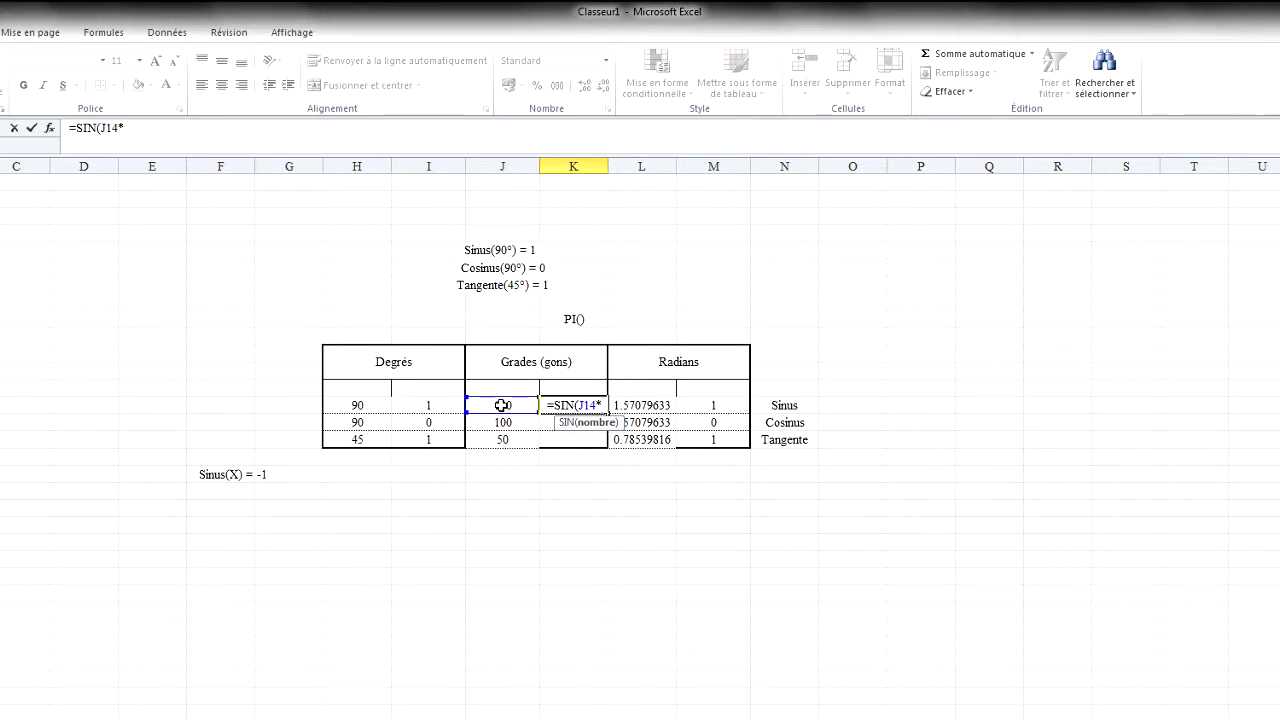
text(PI())
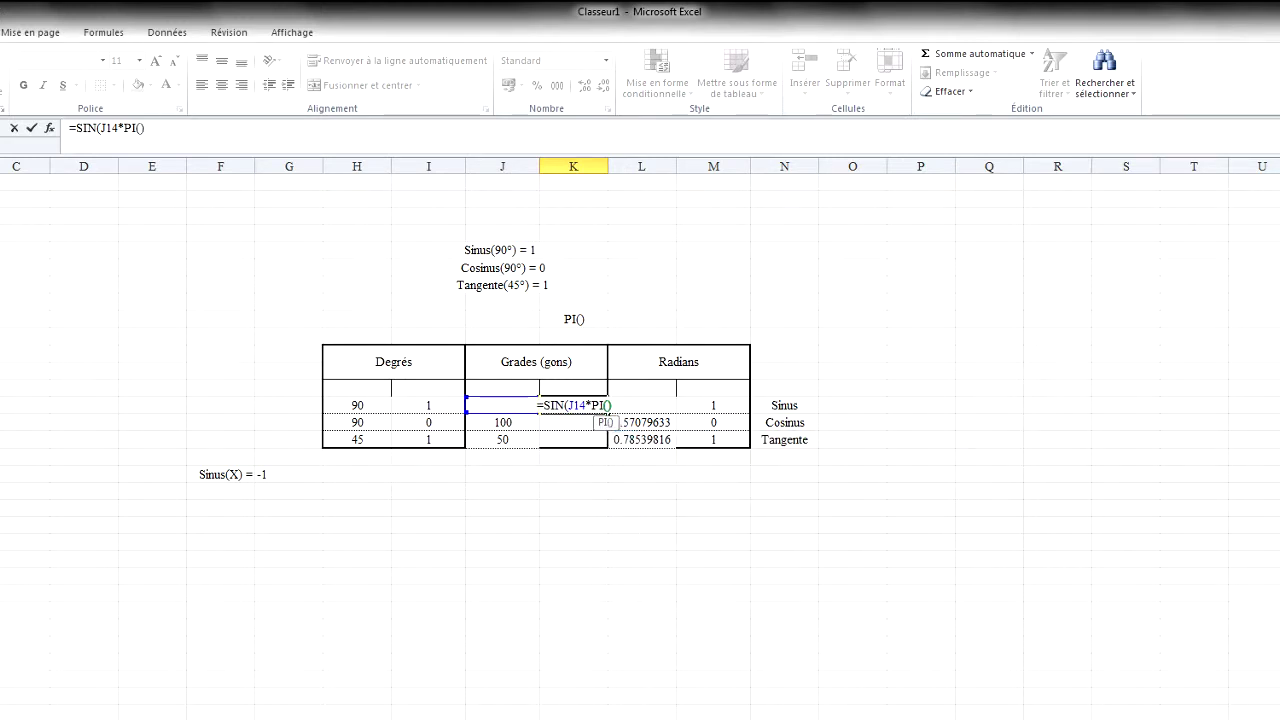
text(/200))
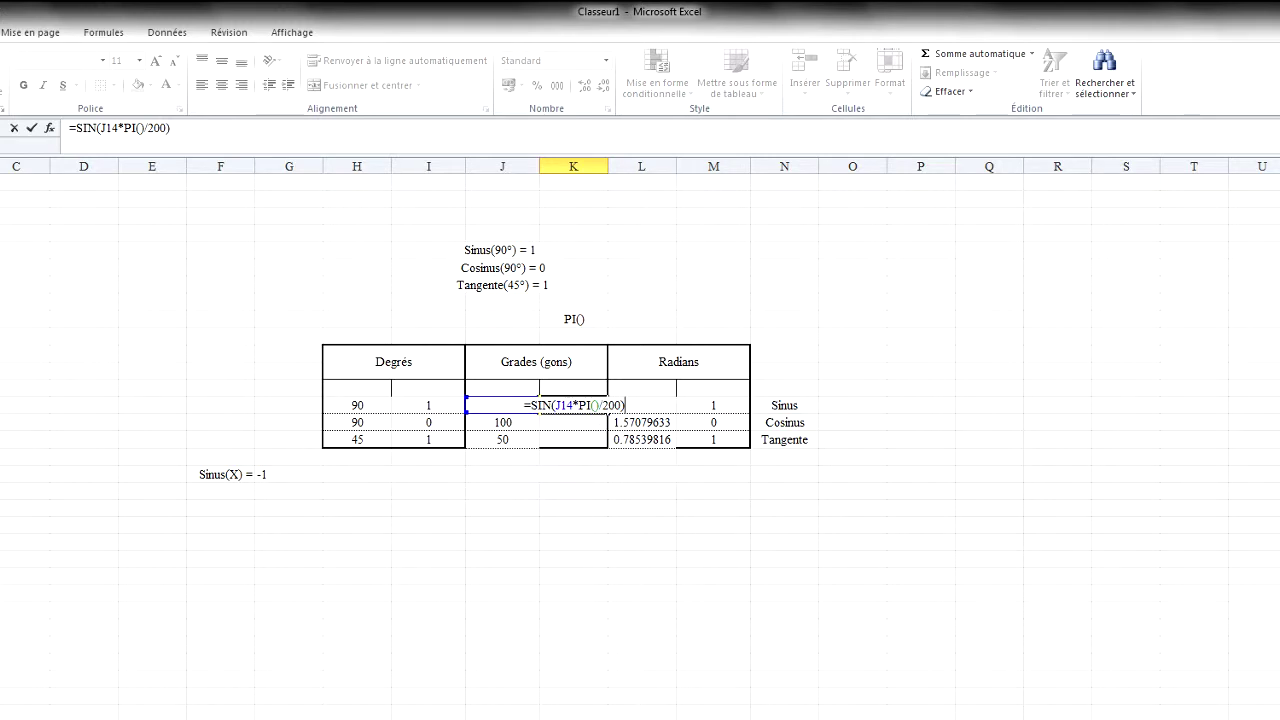
key(Return)
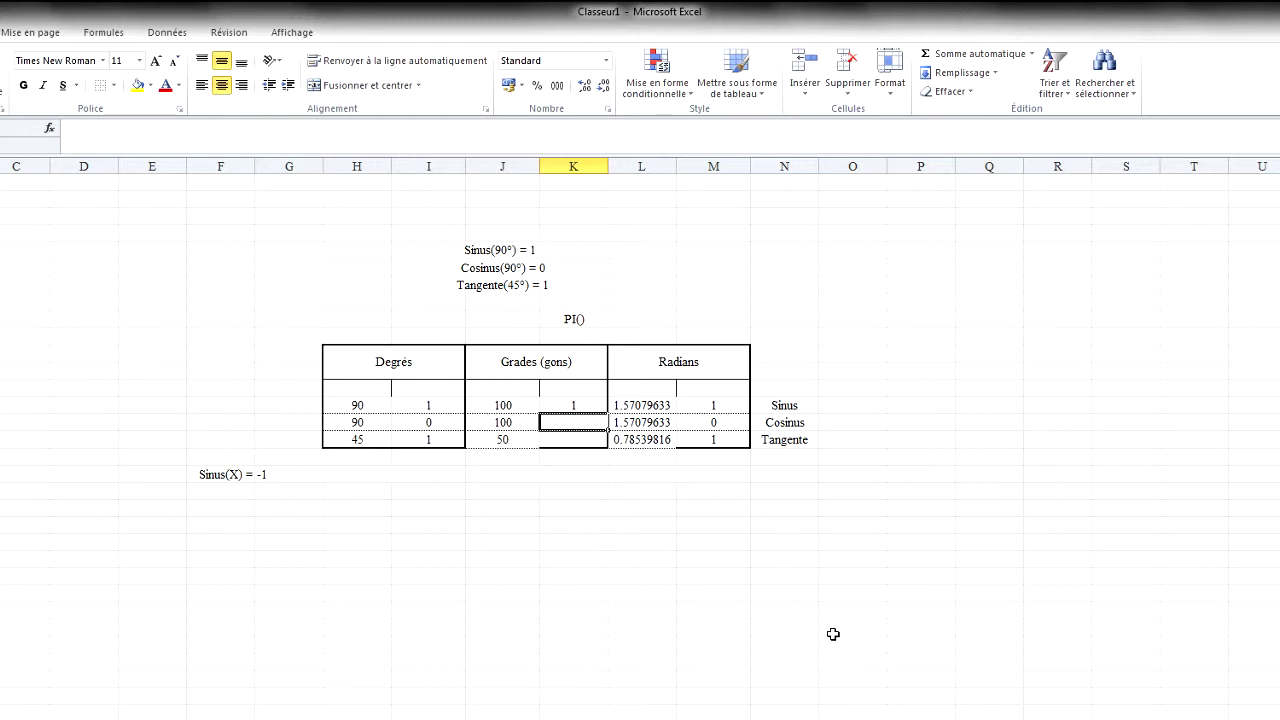
Calculate the cosine of the grade angle in cell K15 with the formula =COS(J15*PI()/200).
text(=COS)
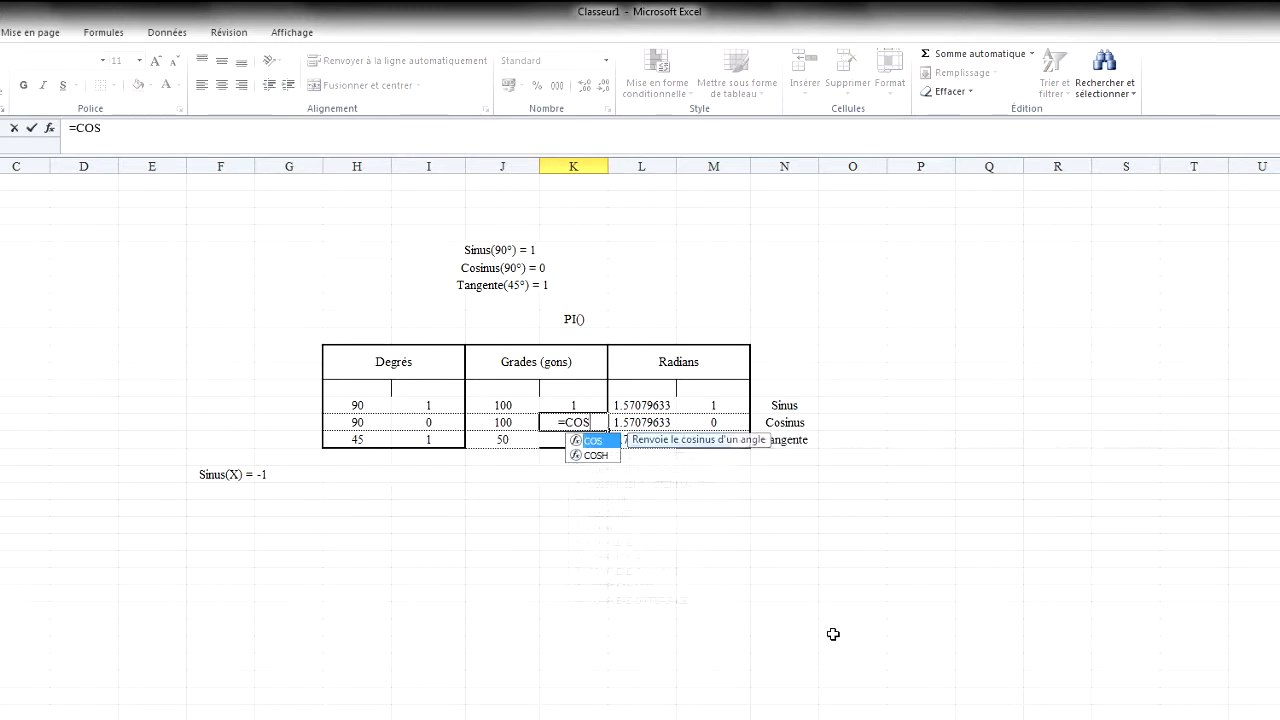
text(()
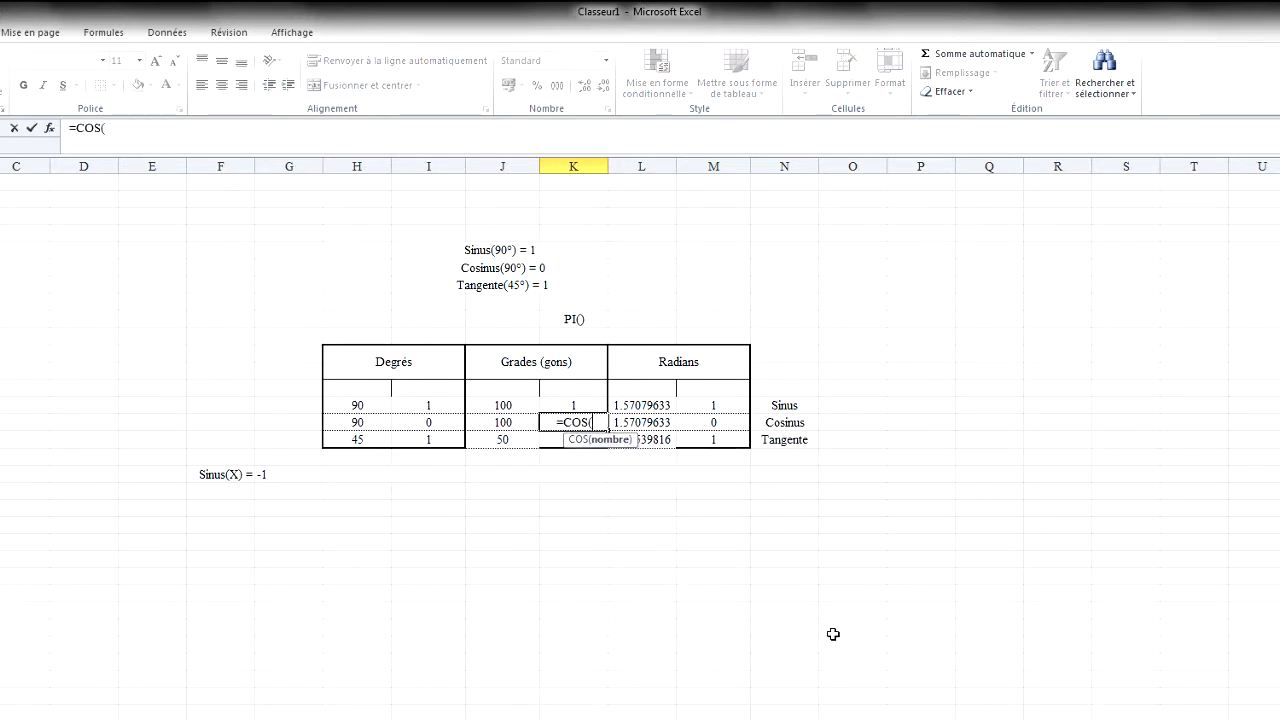
click(494, 423)
text(*)
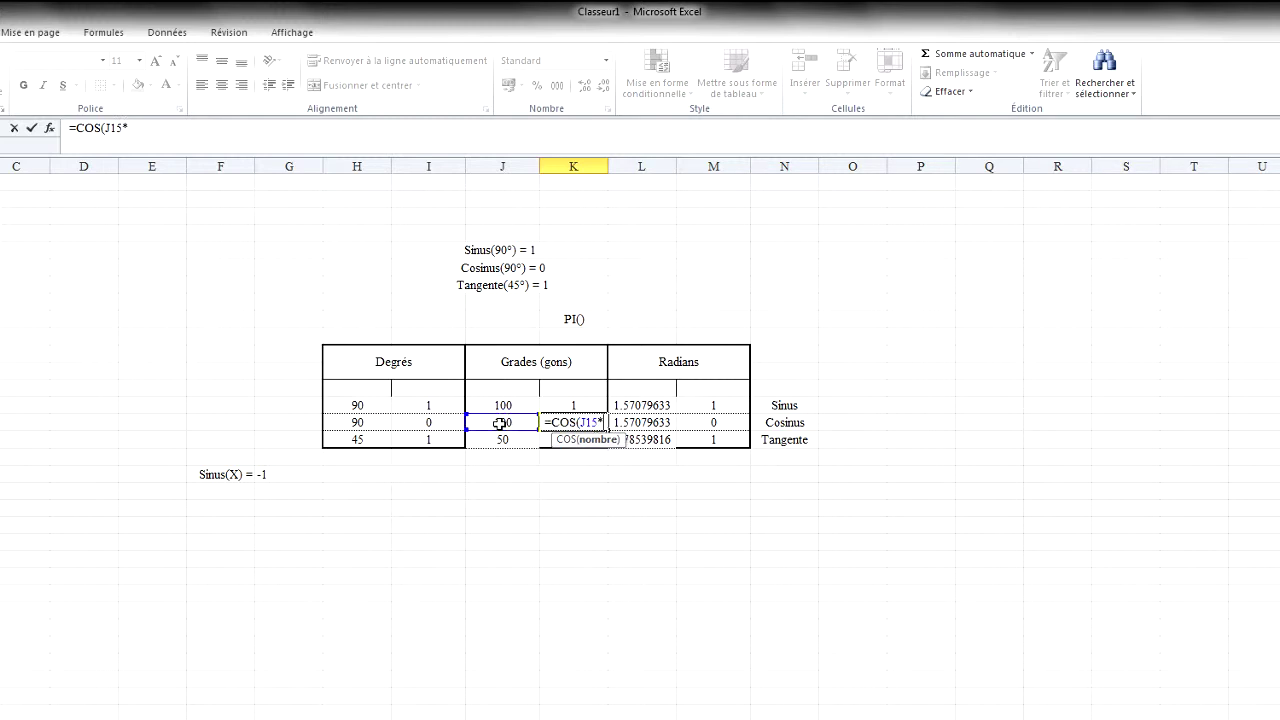
text(PI()/200)
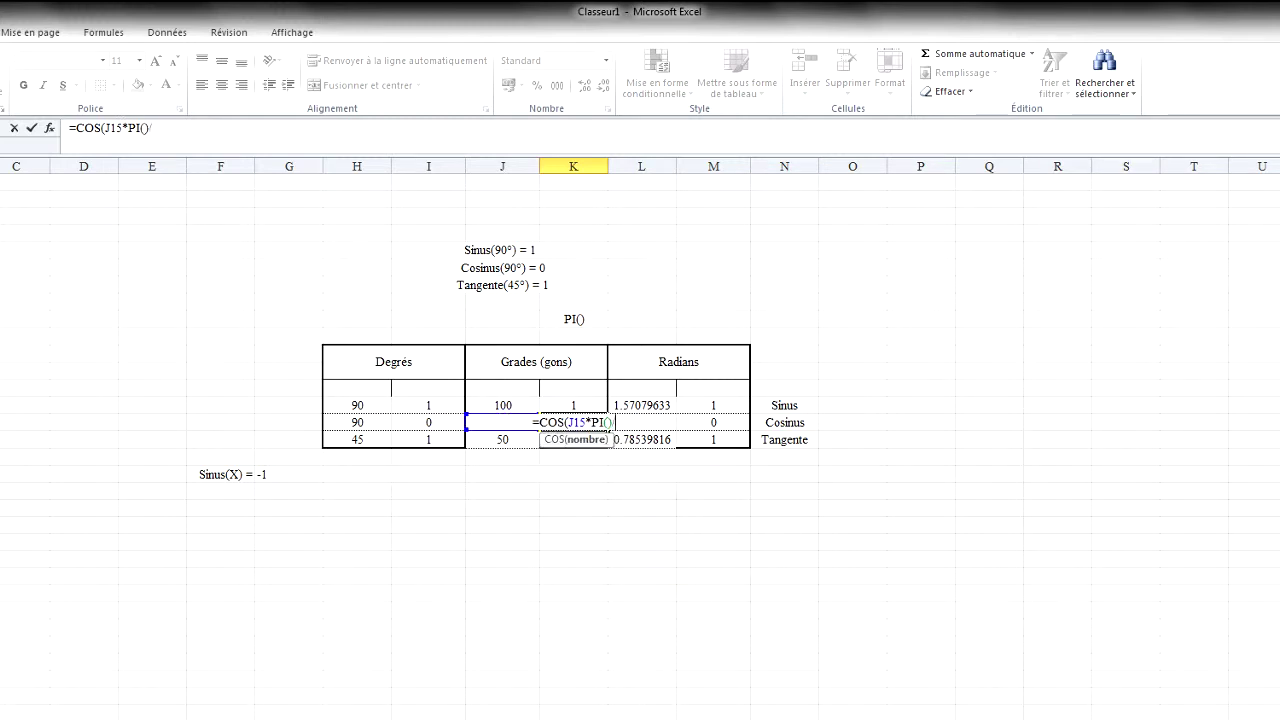
key(Return)
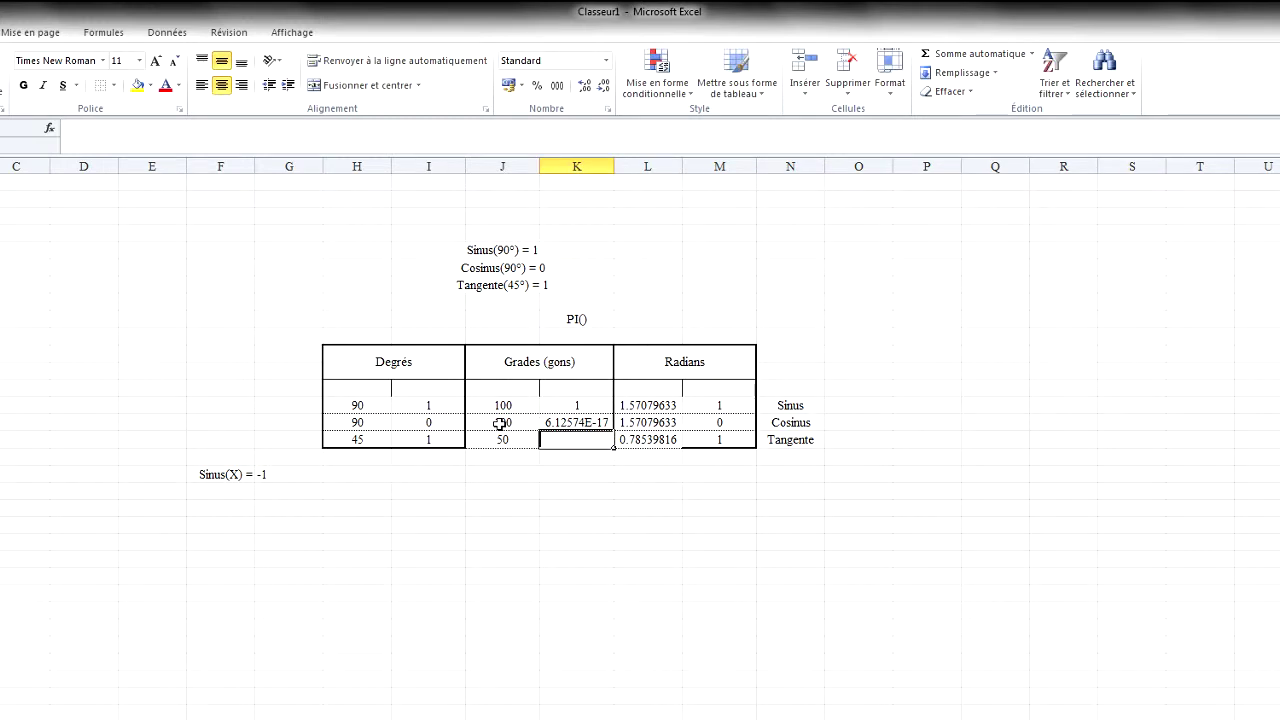
Replace the cosine formula in cell K15 with the value 0.
click(578, 420)
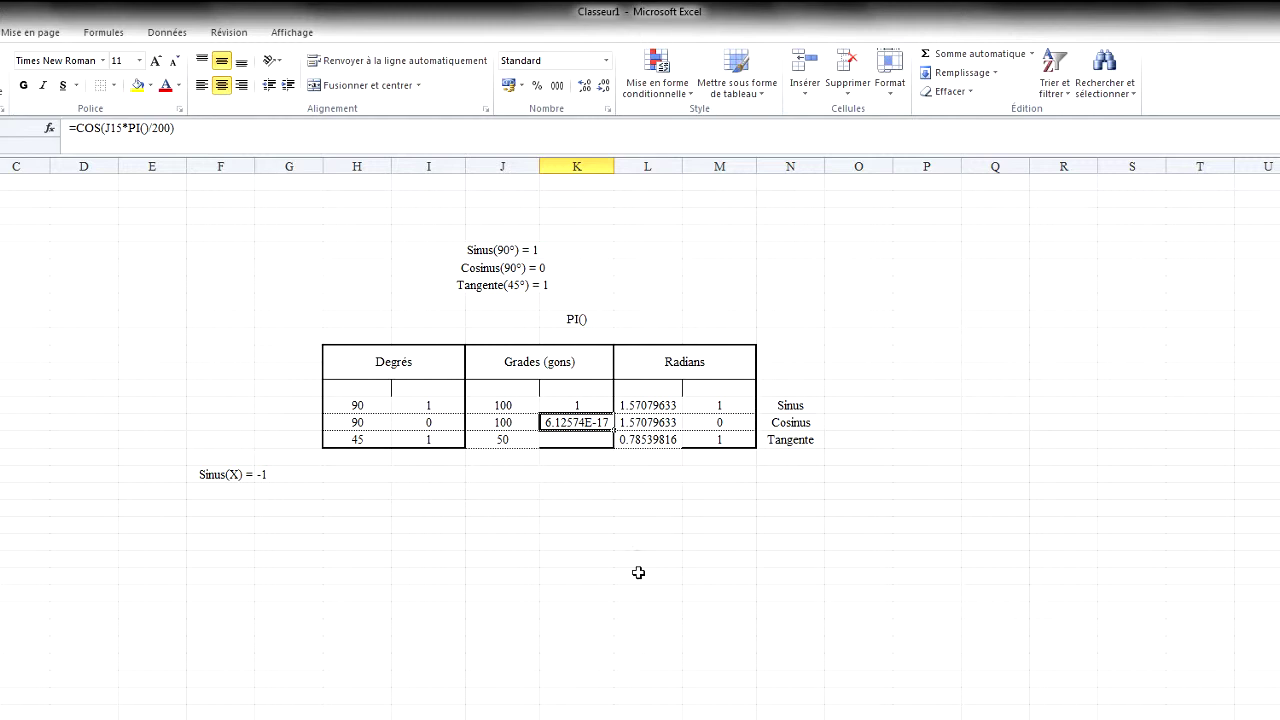
text(0)
key(Return)
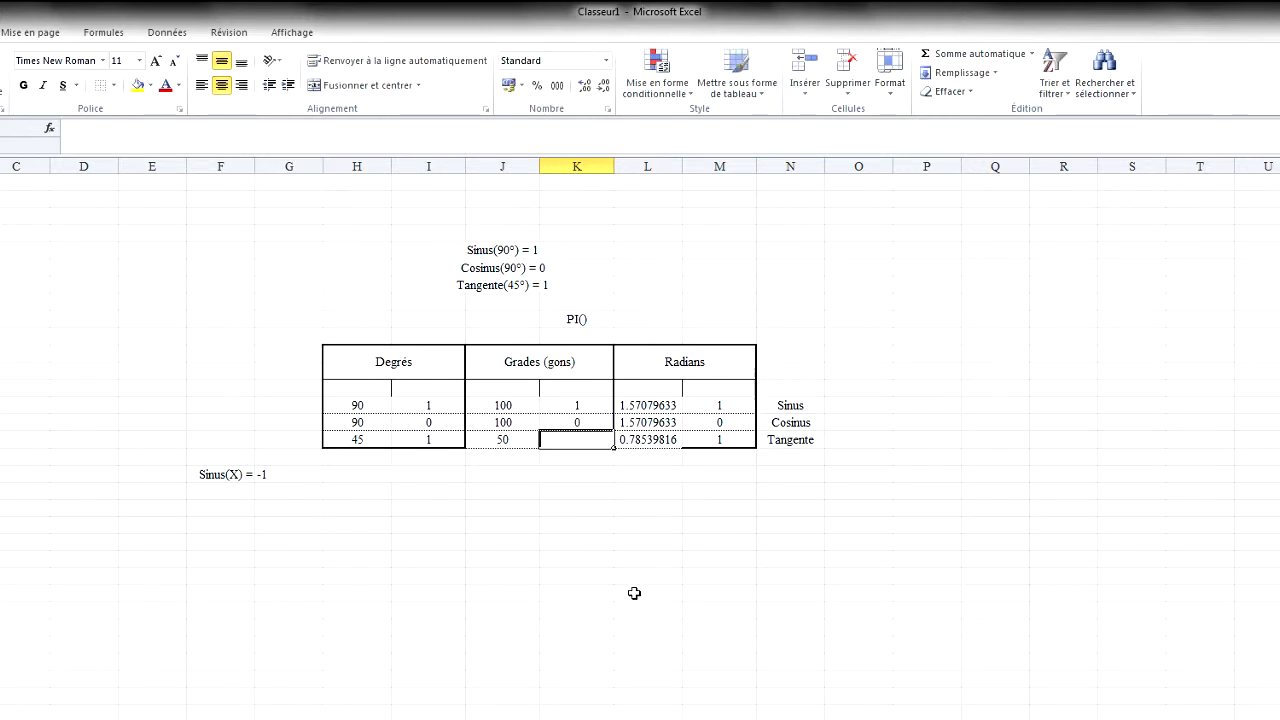
Calculate the tangent of the grade angle in cell K16 with the formula =TAN(J16*PI()/200).
text(=TAN)
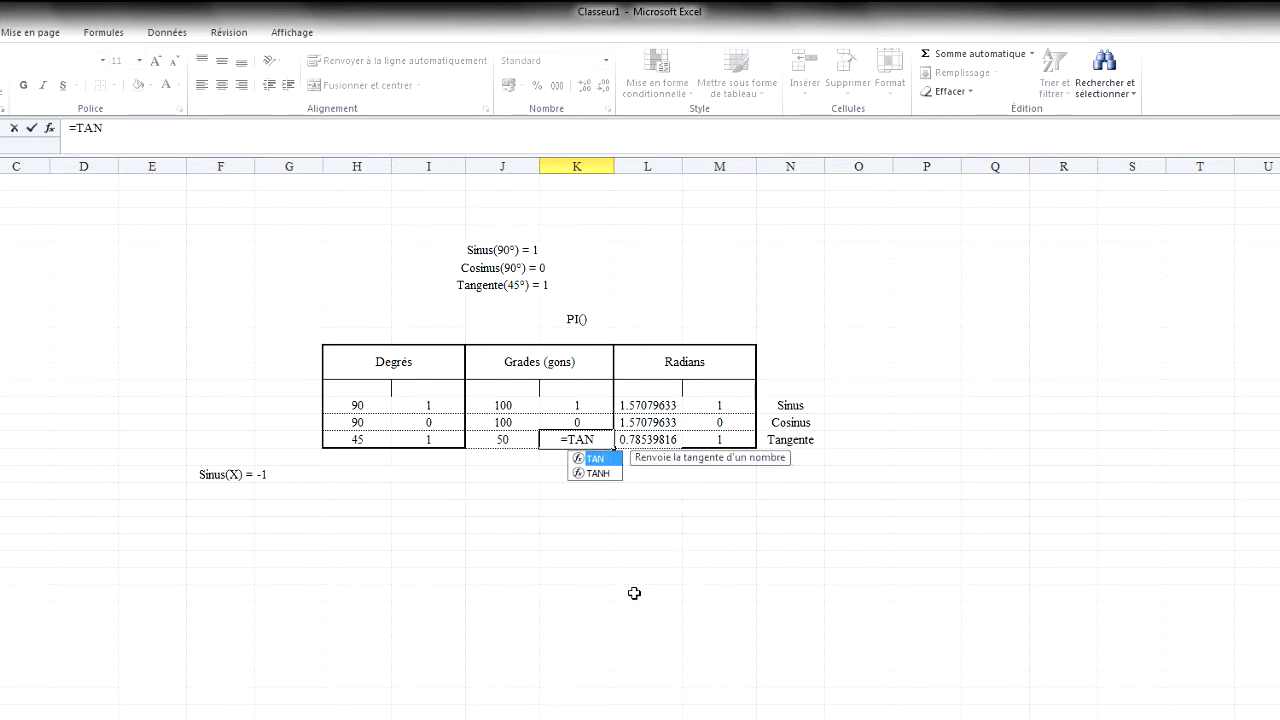
text(()
click(518, 449)
text(*)
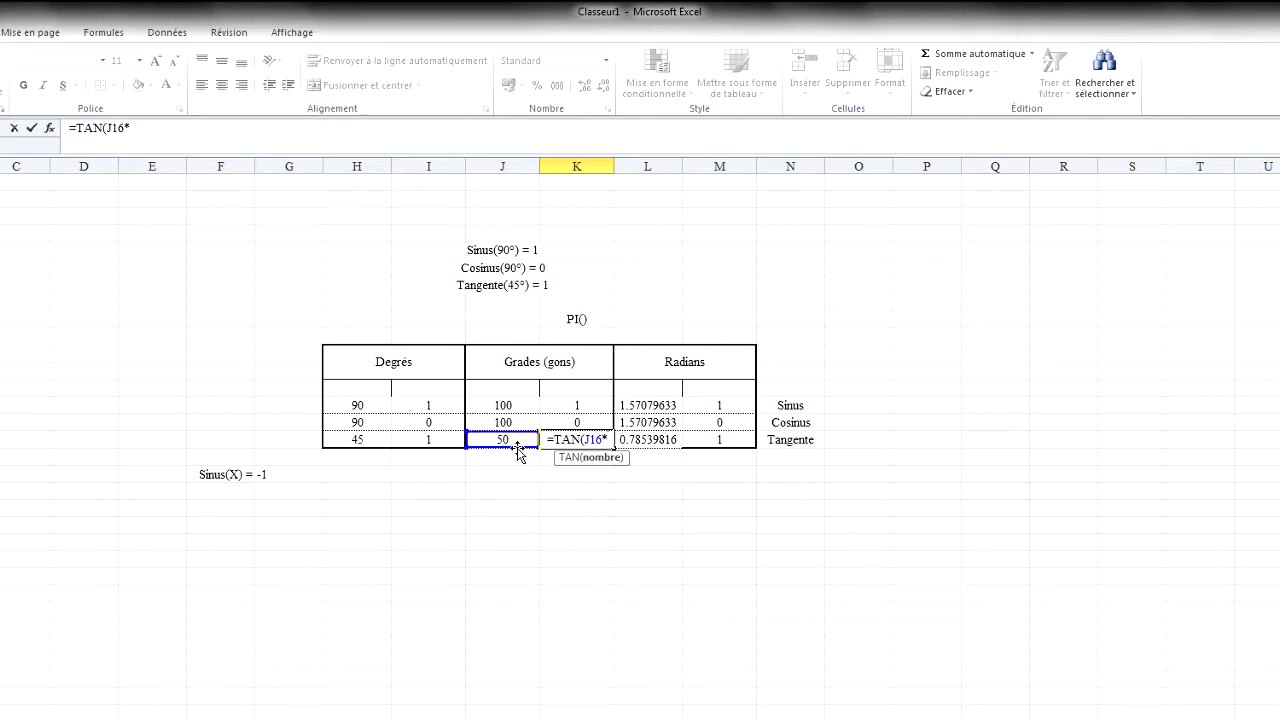
text(PI()/200)
key(Return)
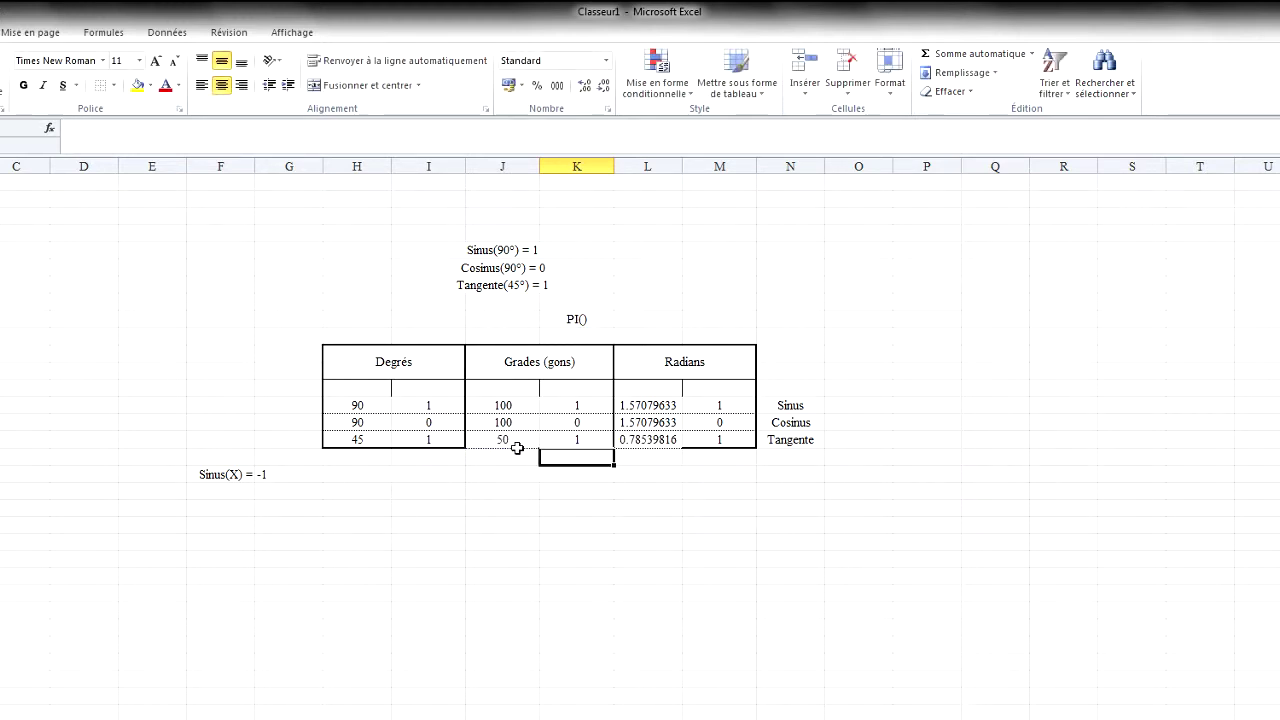
click(564, 491)
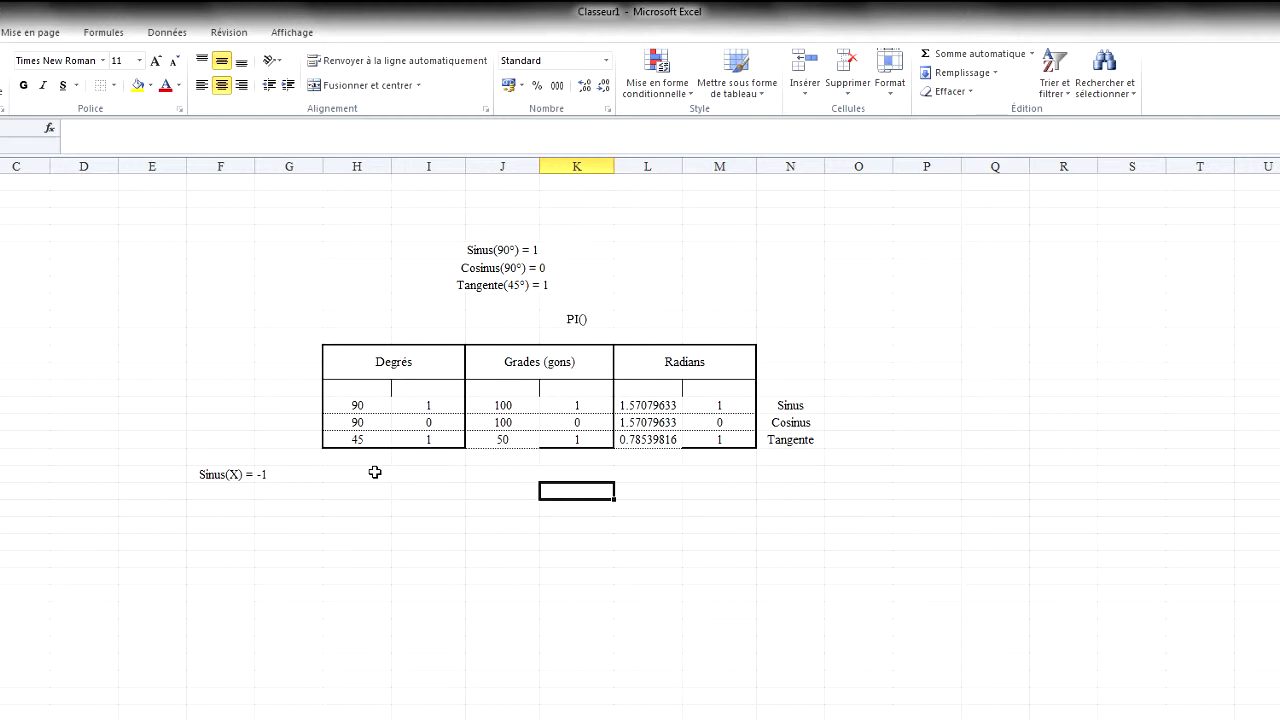
click(445, 401)
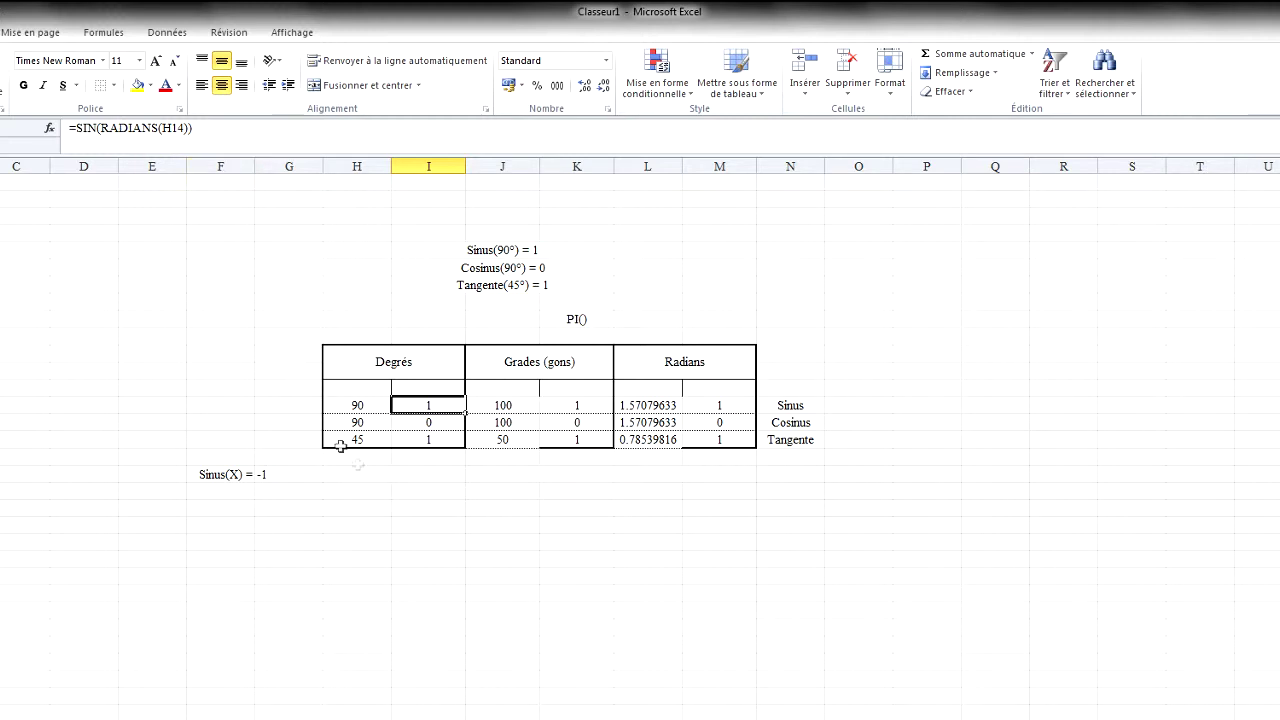
Calculate the angle in degrees whose sine is in G18, entering =DEGRES(ASIN(G18)) in the merged cell H18.
click(376, 475)
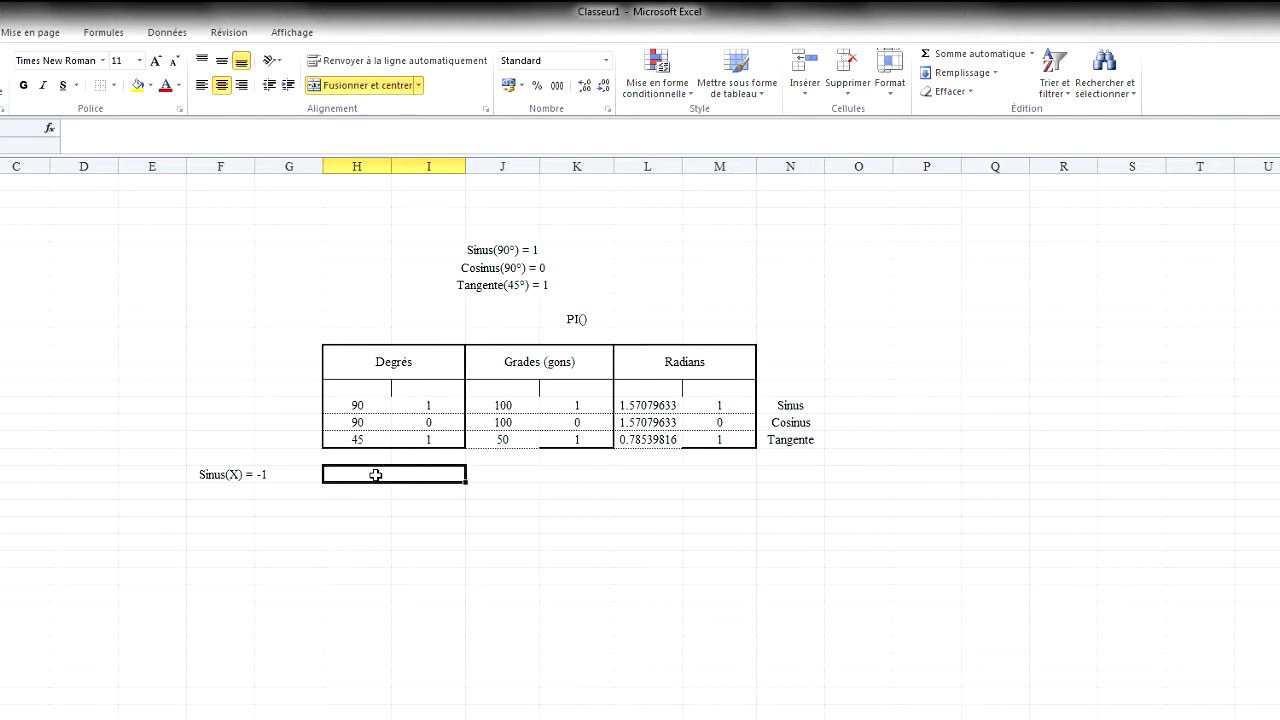
text(=)
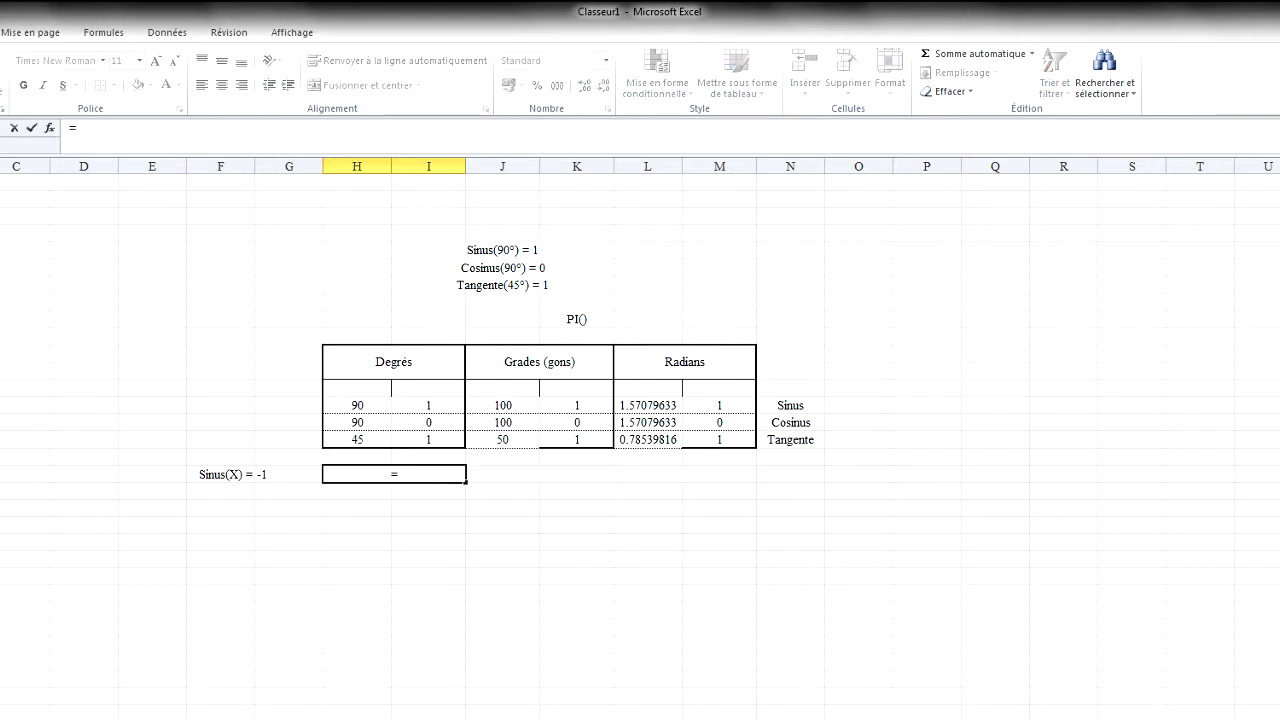
text(DEGRES)
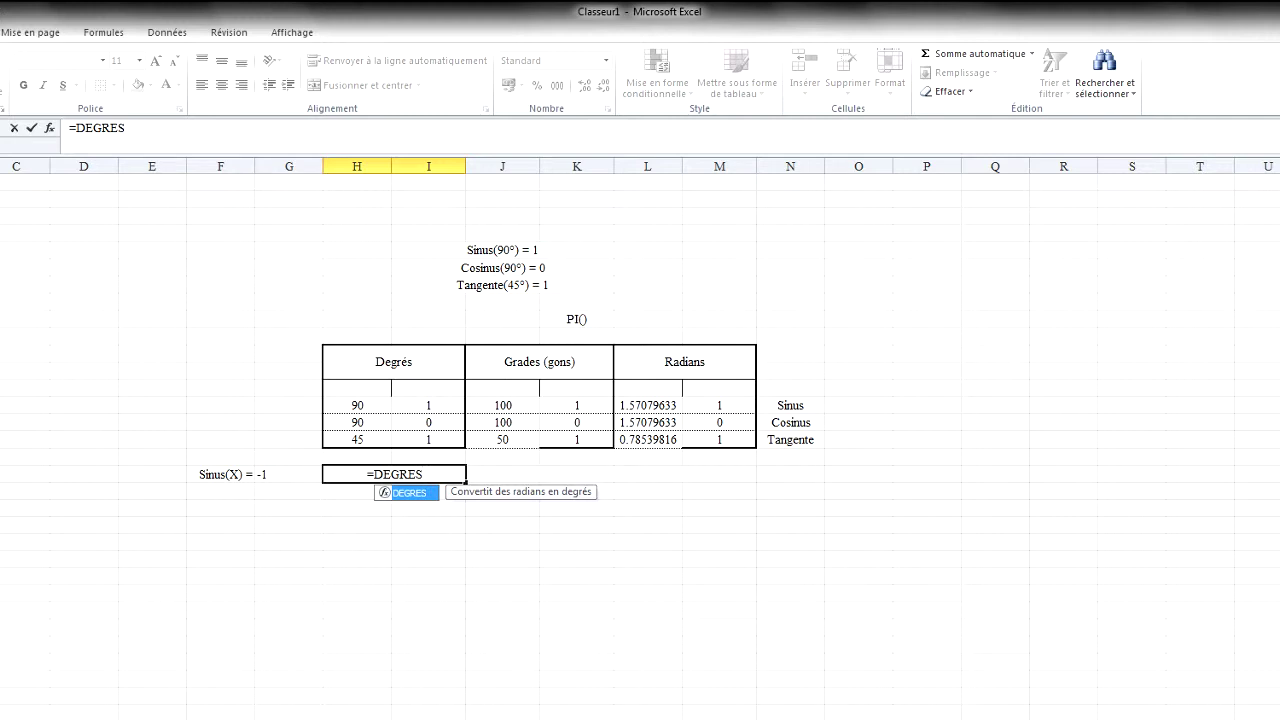
text(()
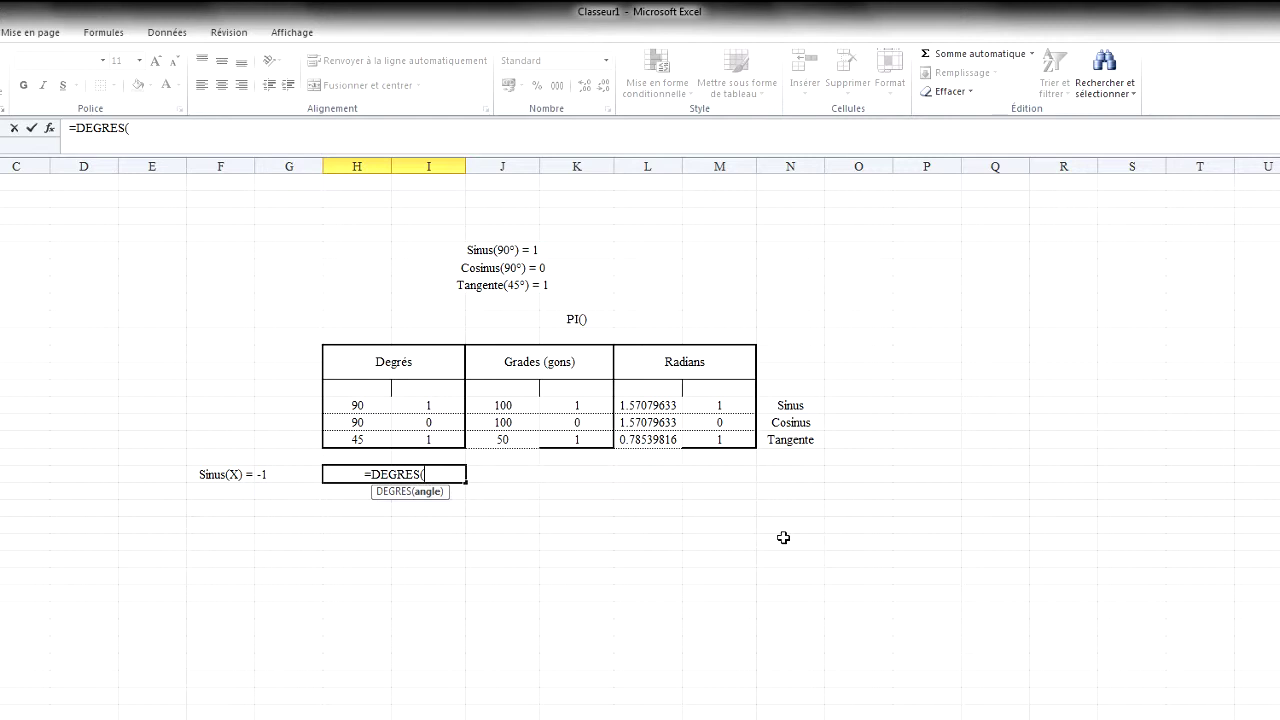
text(AS)
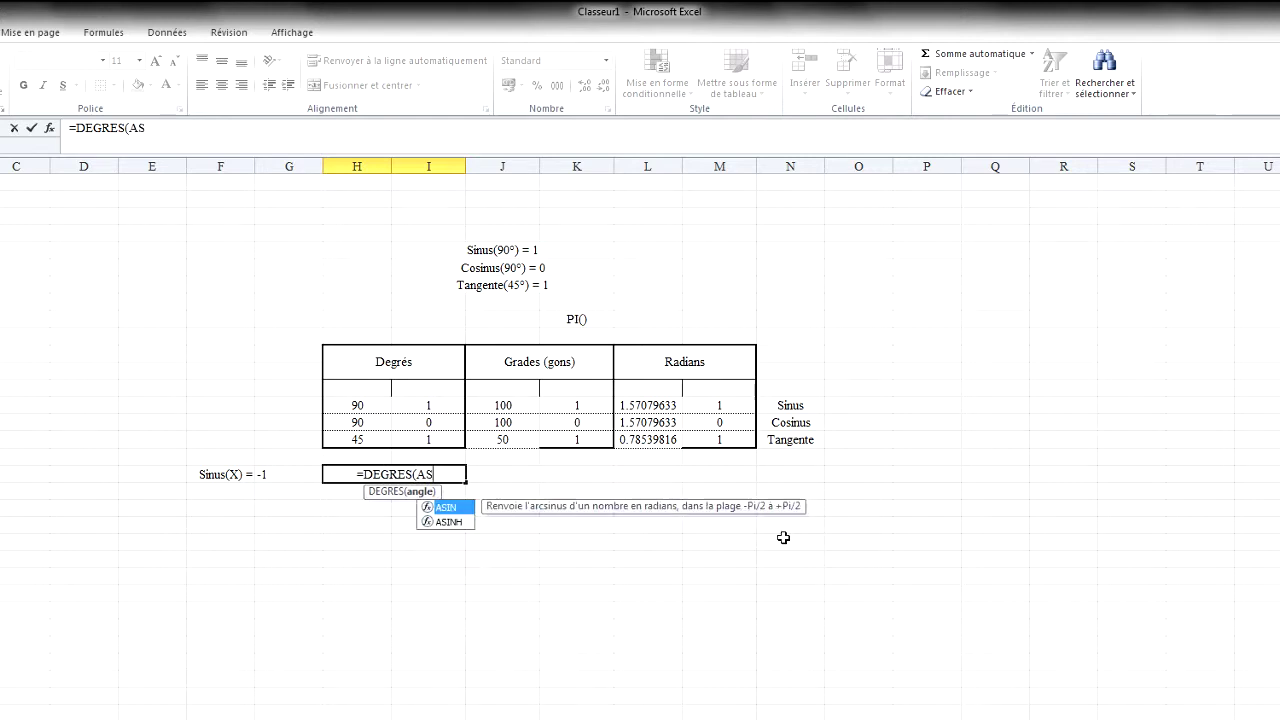
double_click(447, 508)
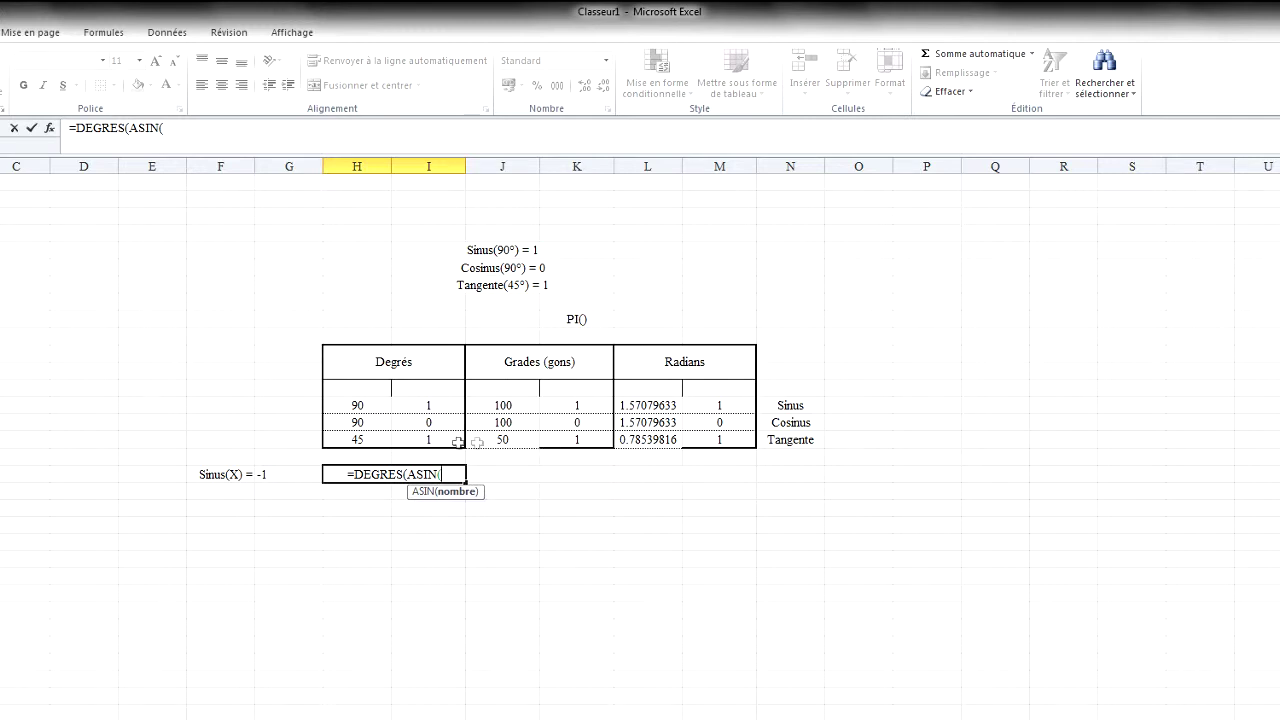
click(297, 471)
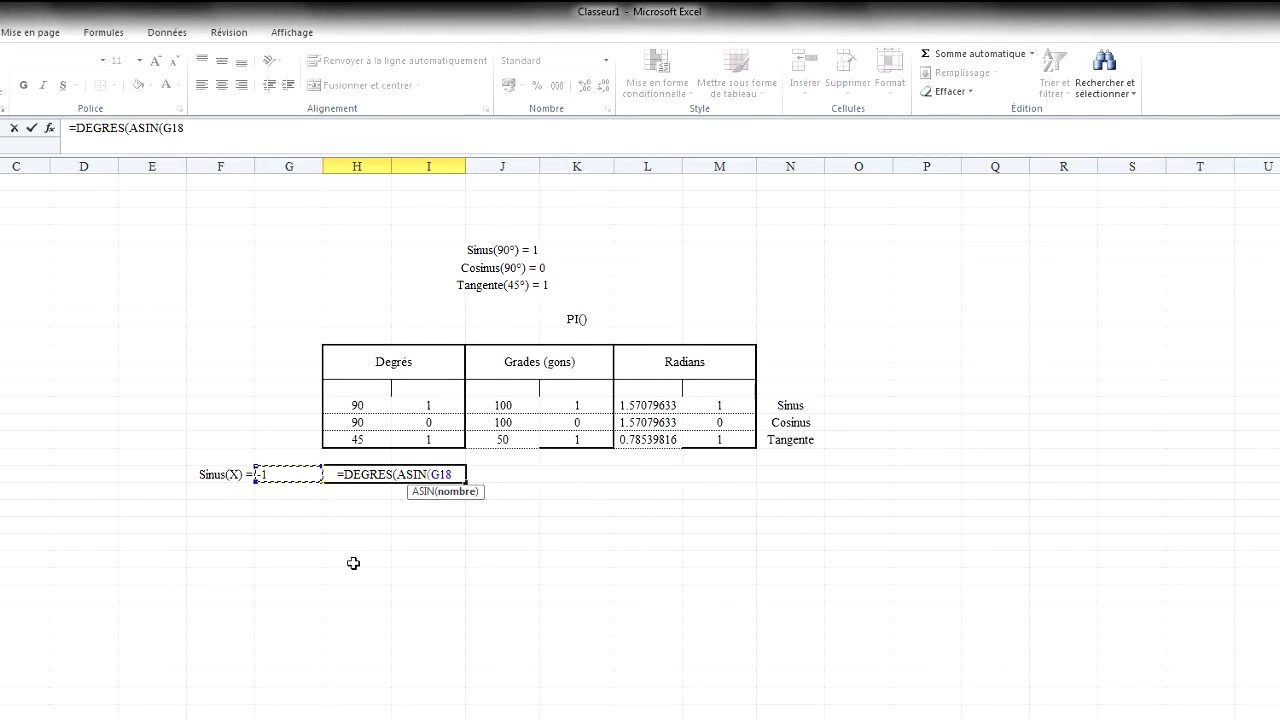
text()))
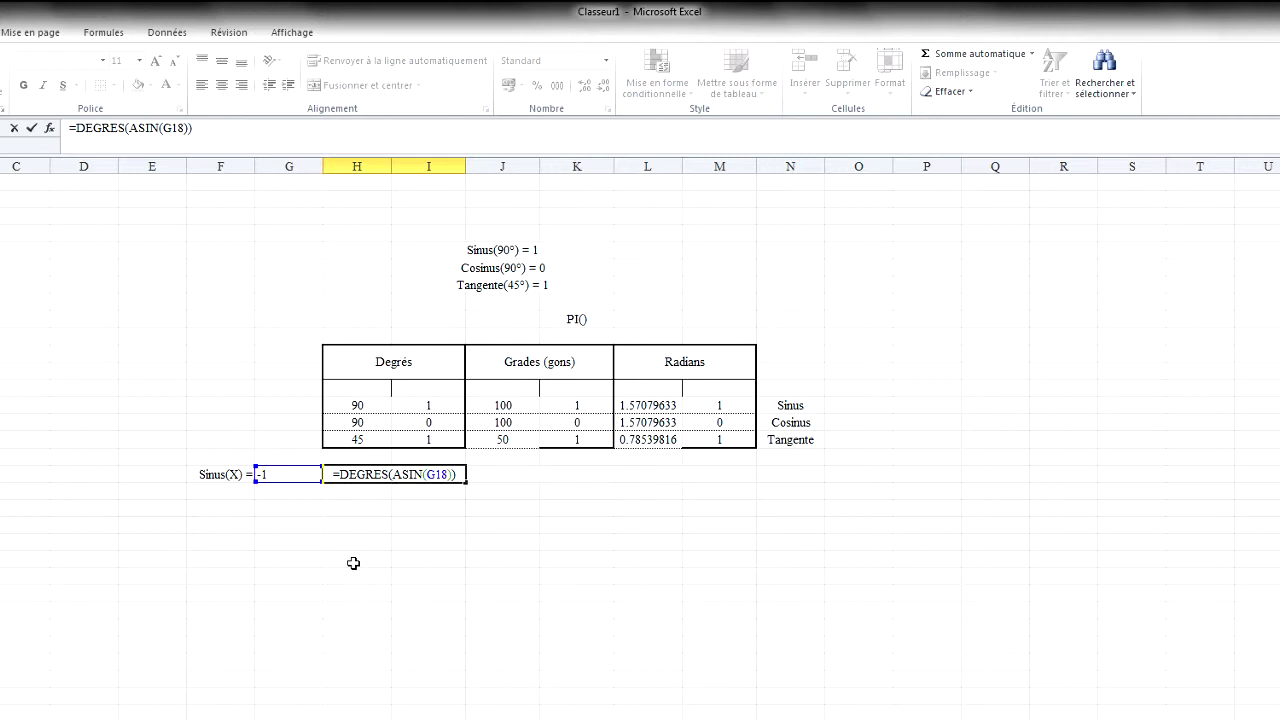
key(Return)
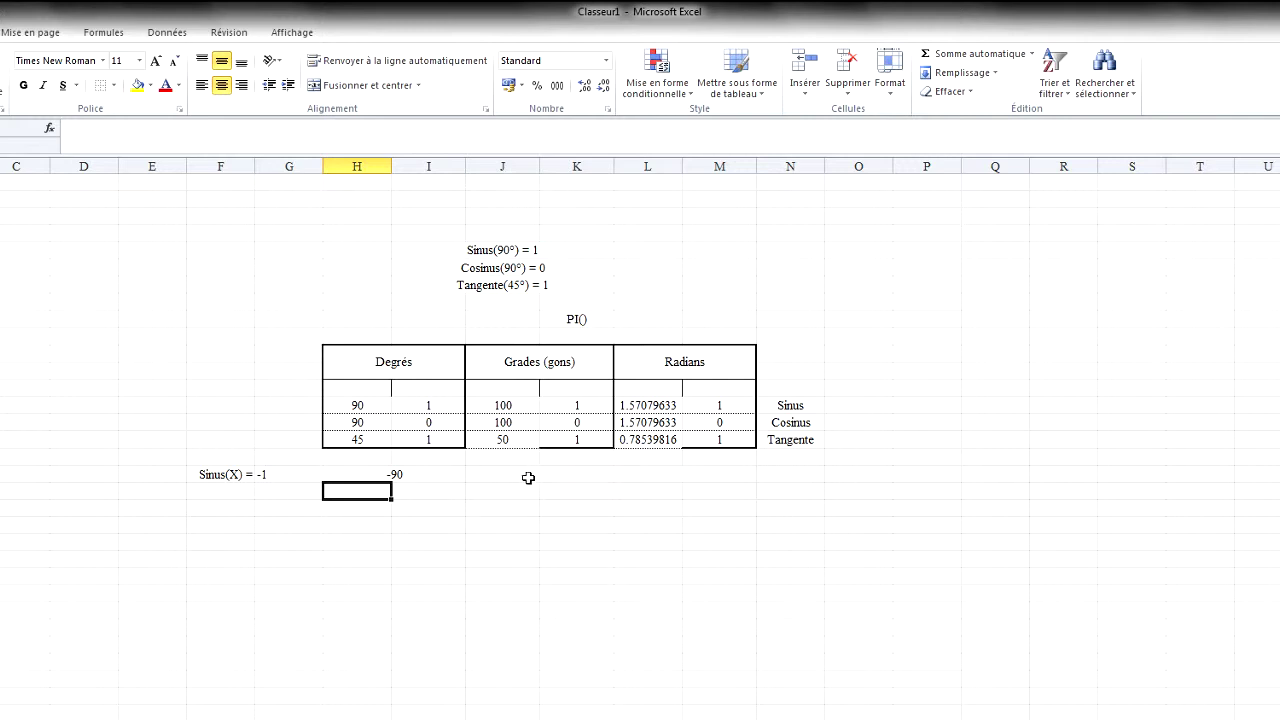
Calculate the same angle in grades in merged cell J18 with =ASIN(G18)/(PI()/200), accepting the proposed correction of the missing closing parenthesis.
click(408, 474)
click(562, 474)
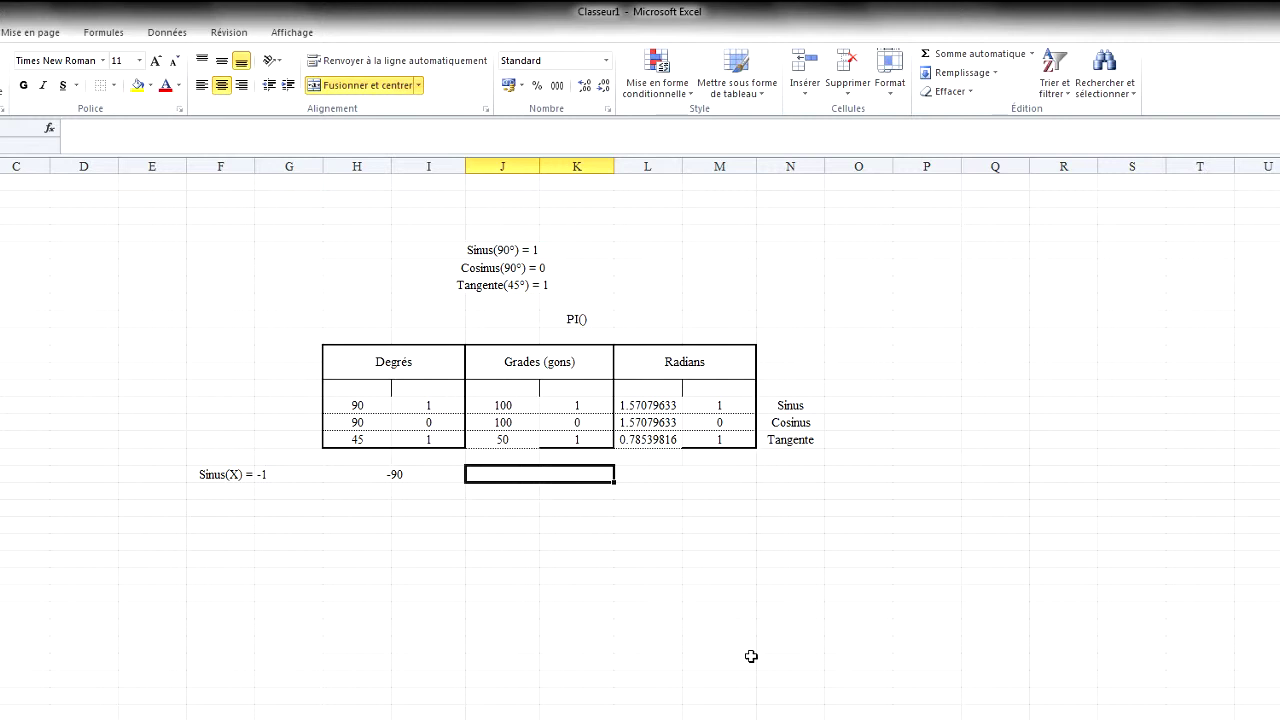
text(=AS)
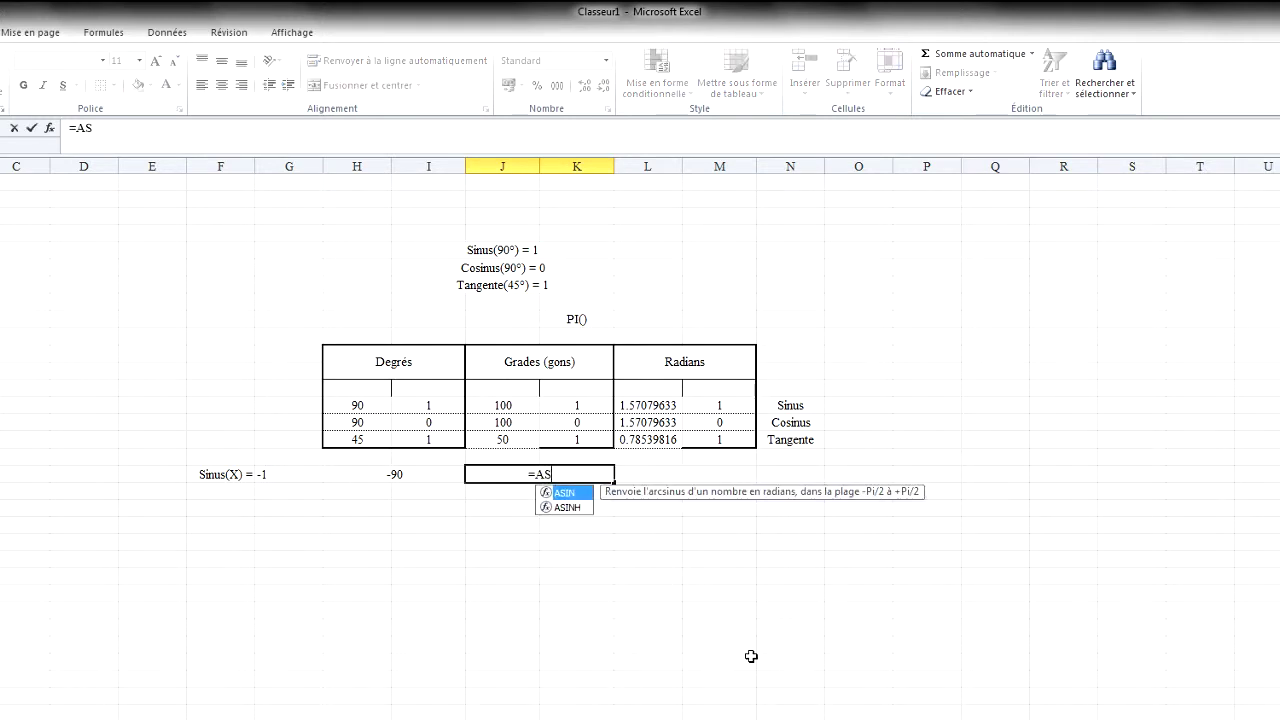
text(IN()
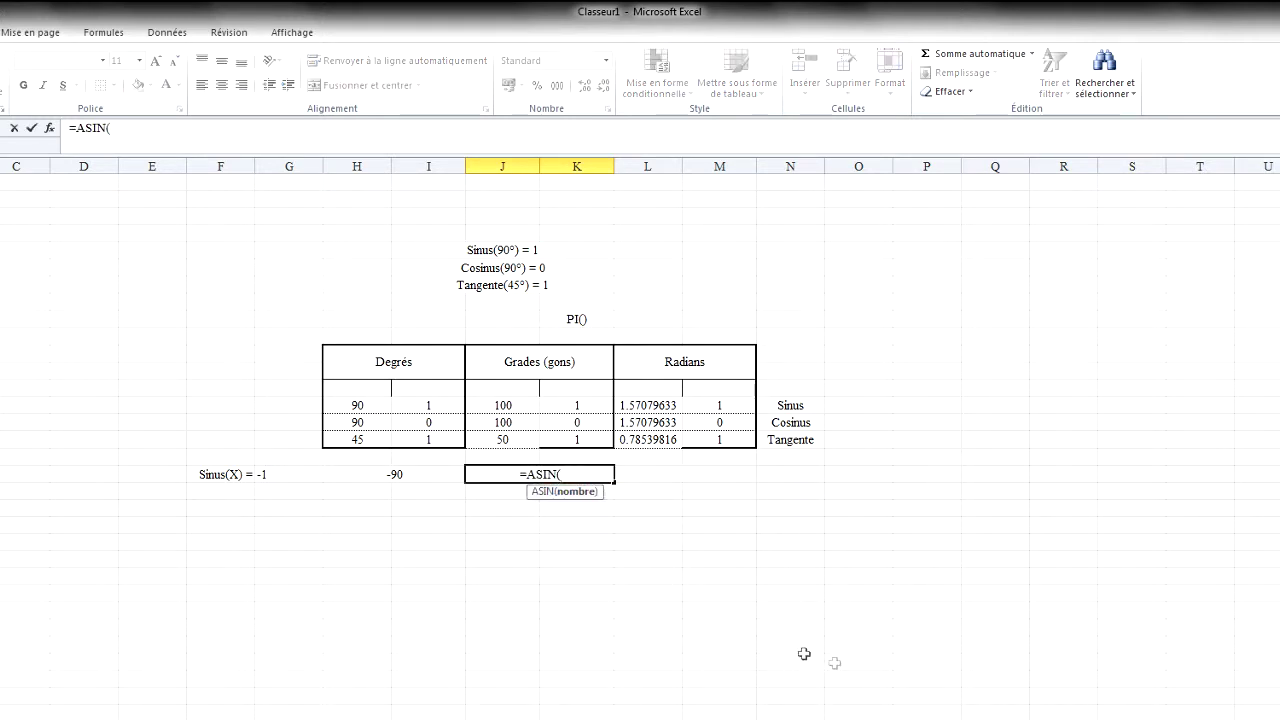
click(272, 477)
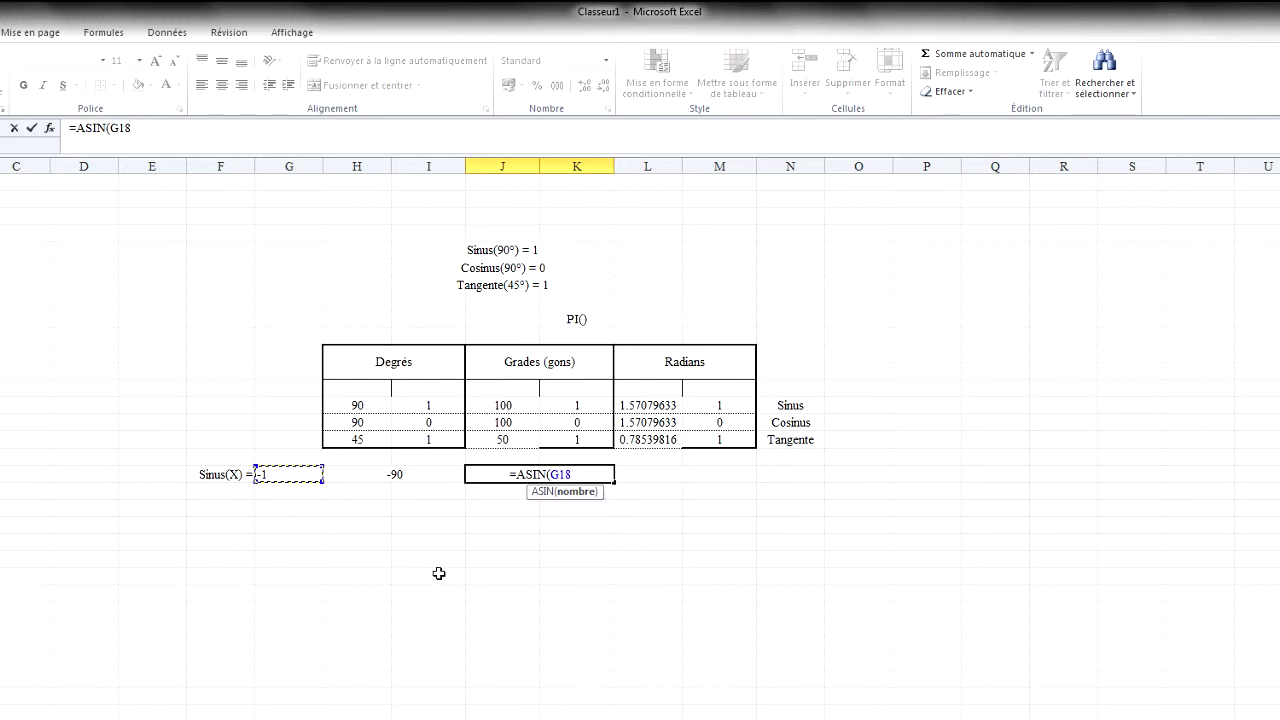
text())
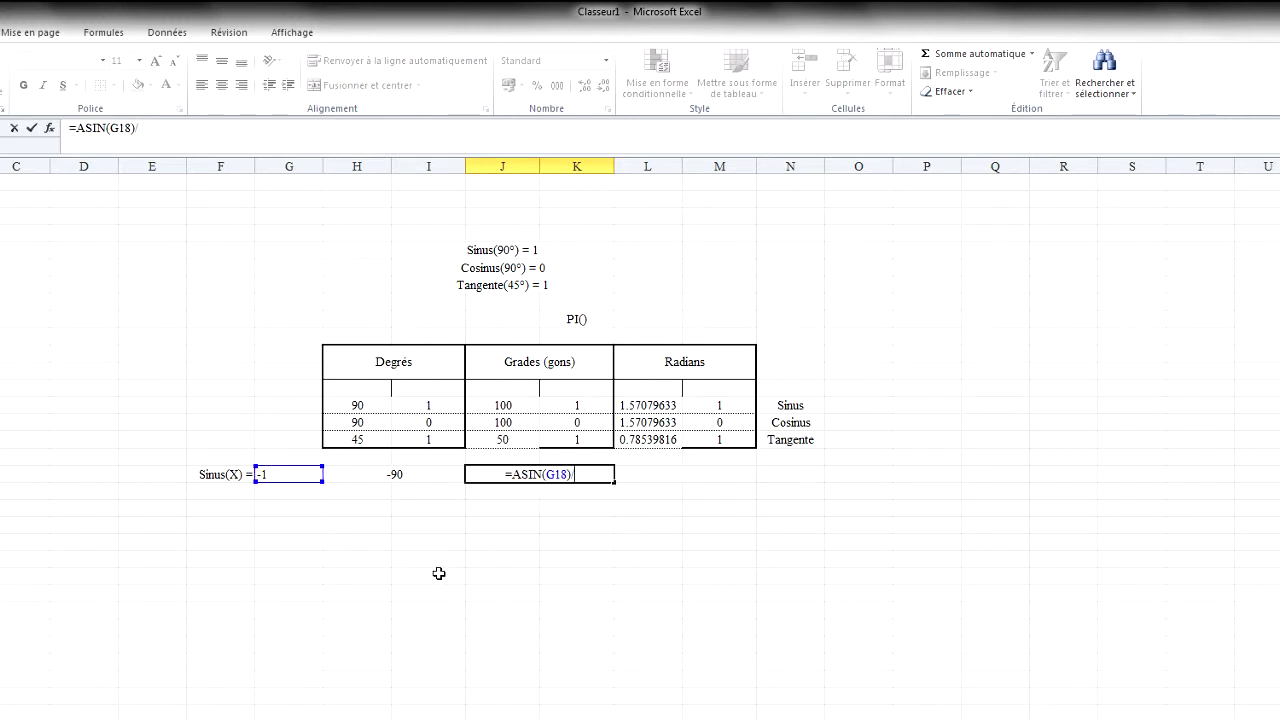
text(/)
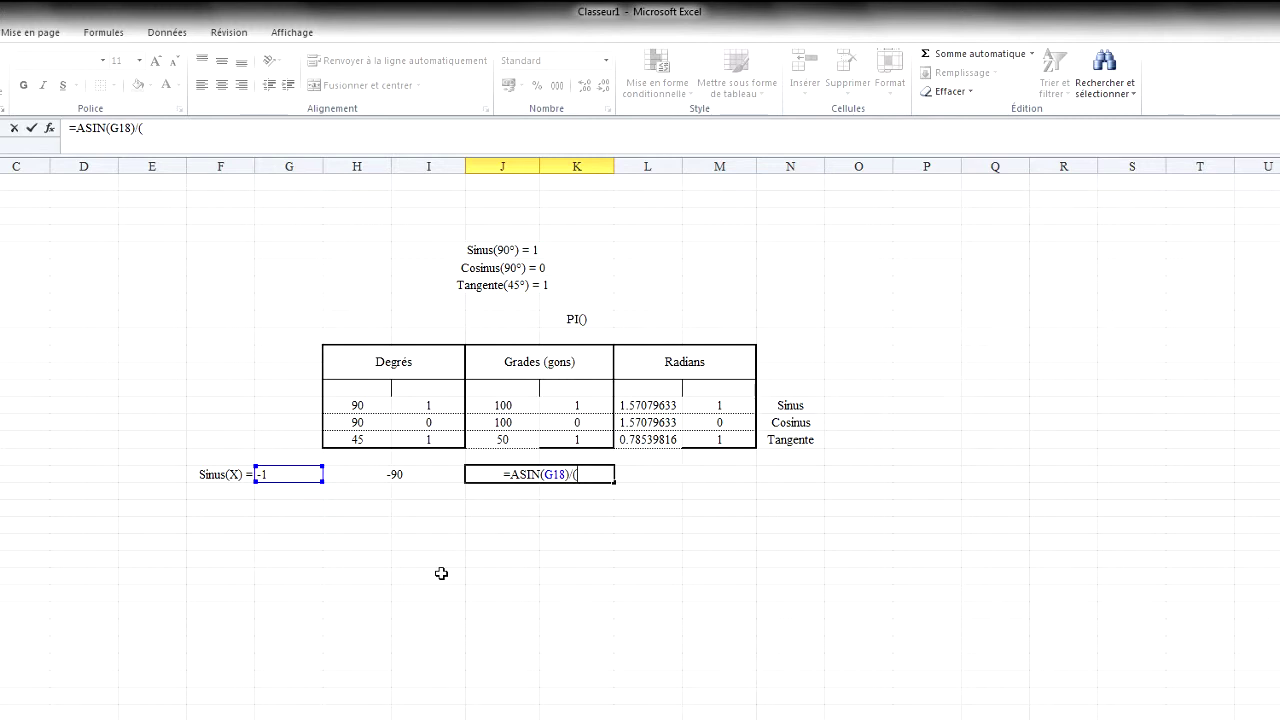
text((PI())
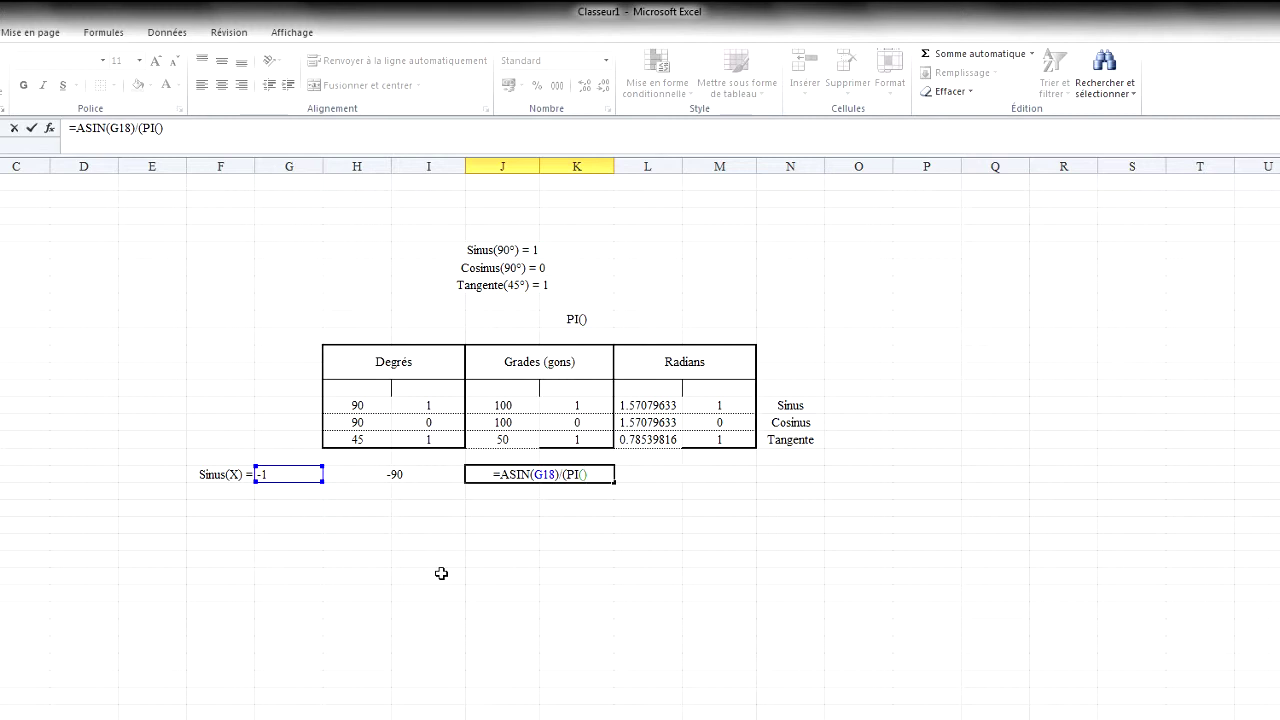
text(/200))
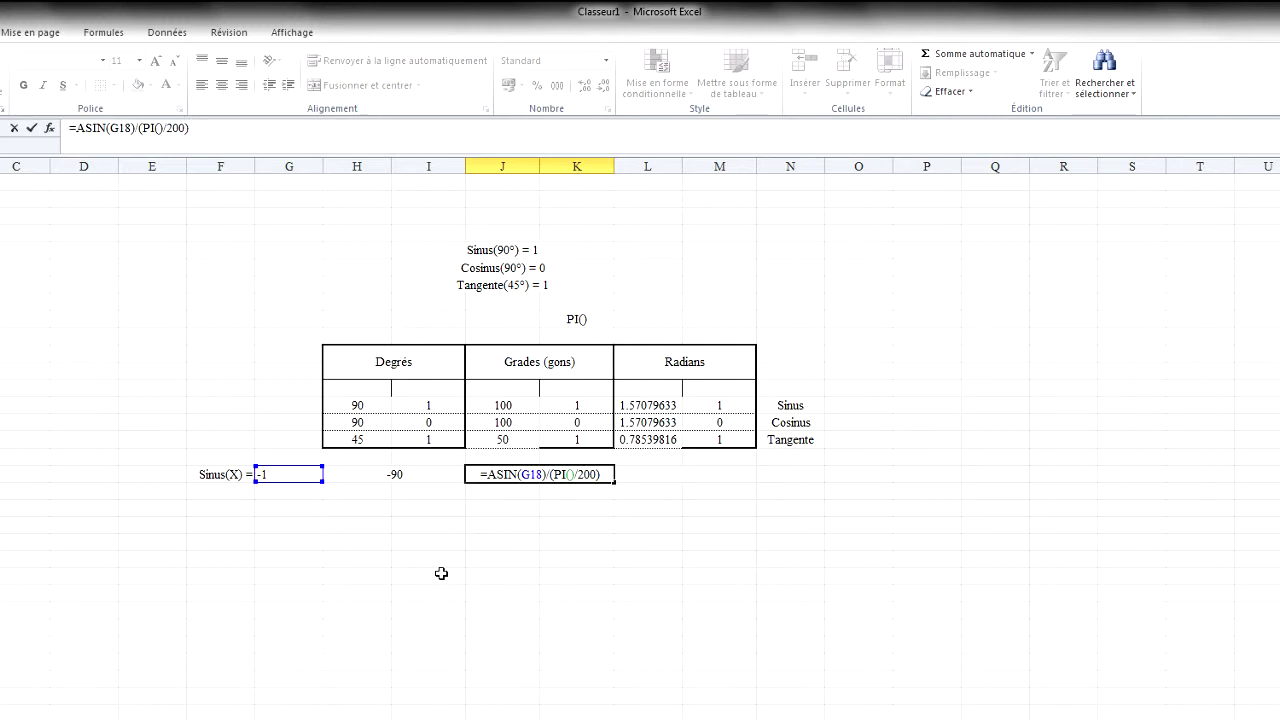
key(BackSpace)
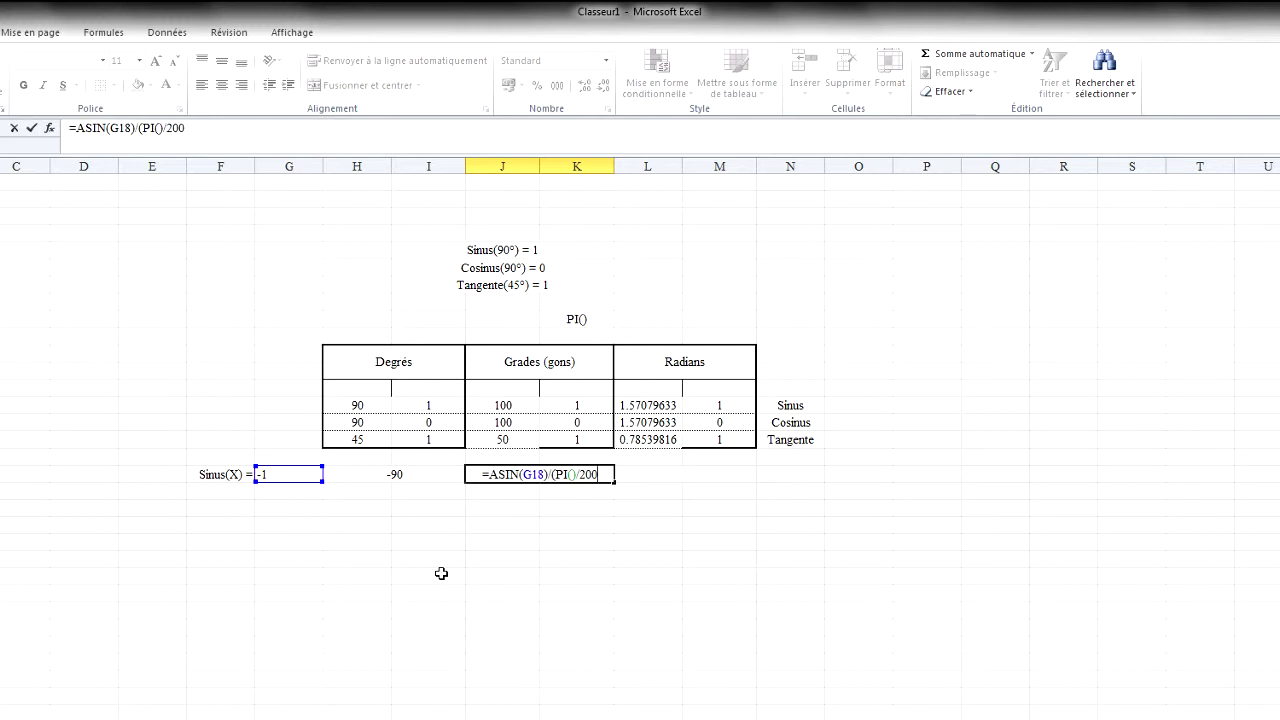
key(Return)
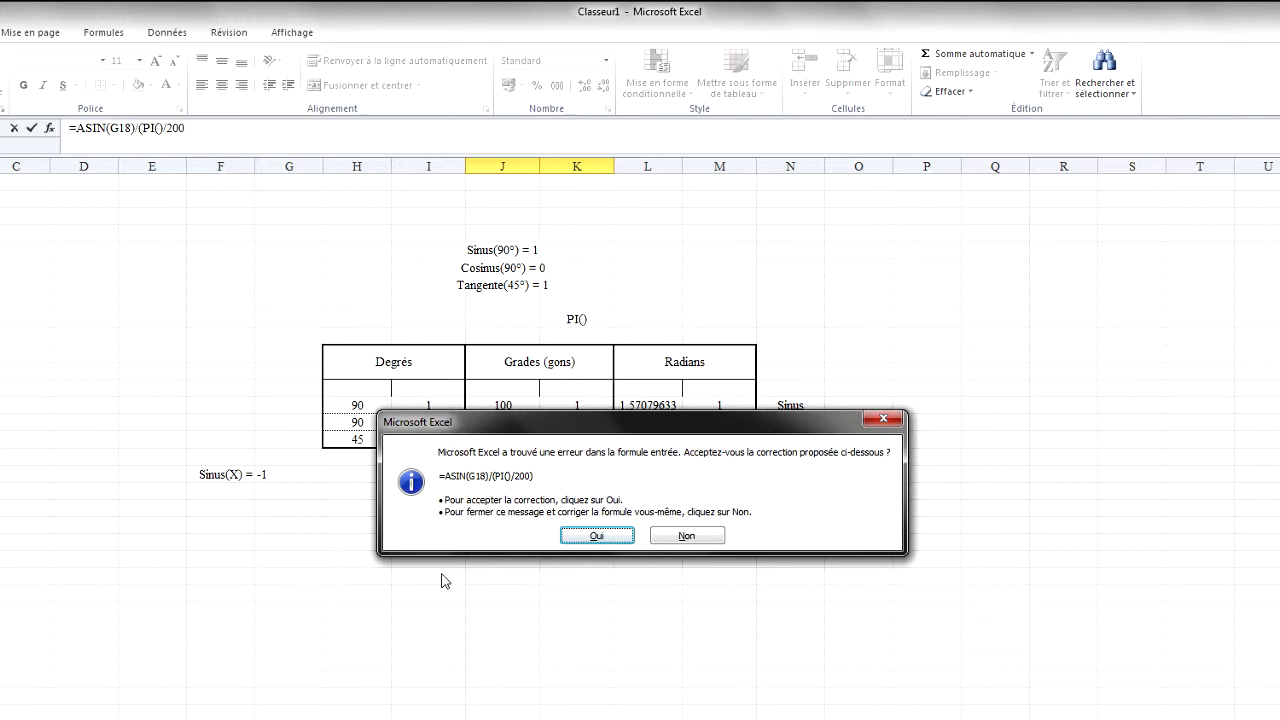
drag(518, 421, 504, 496)
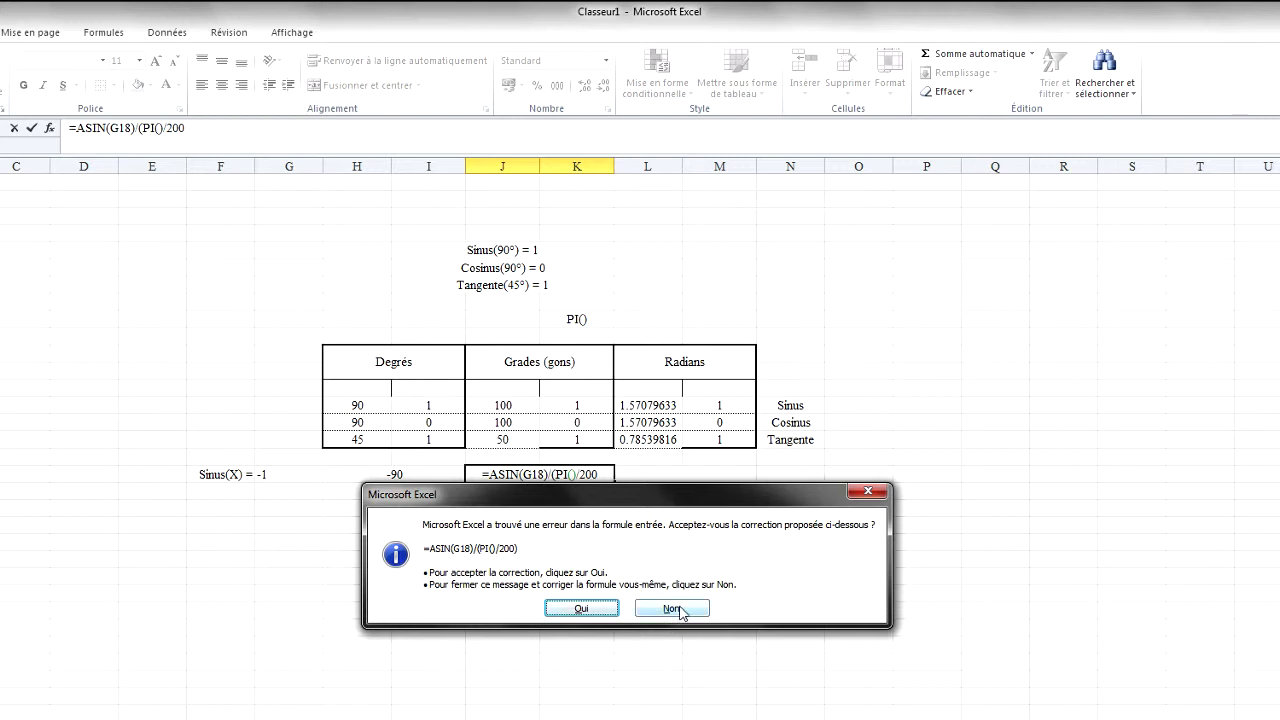
click(579, 610)
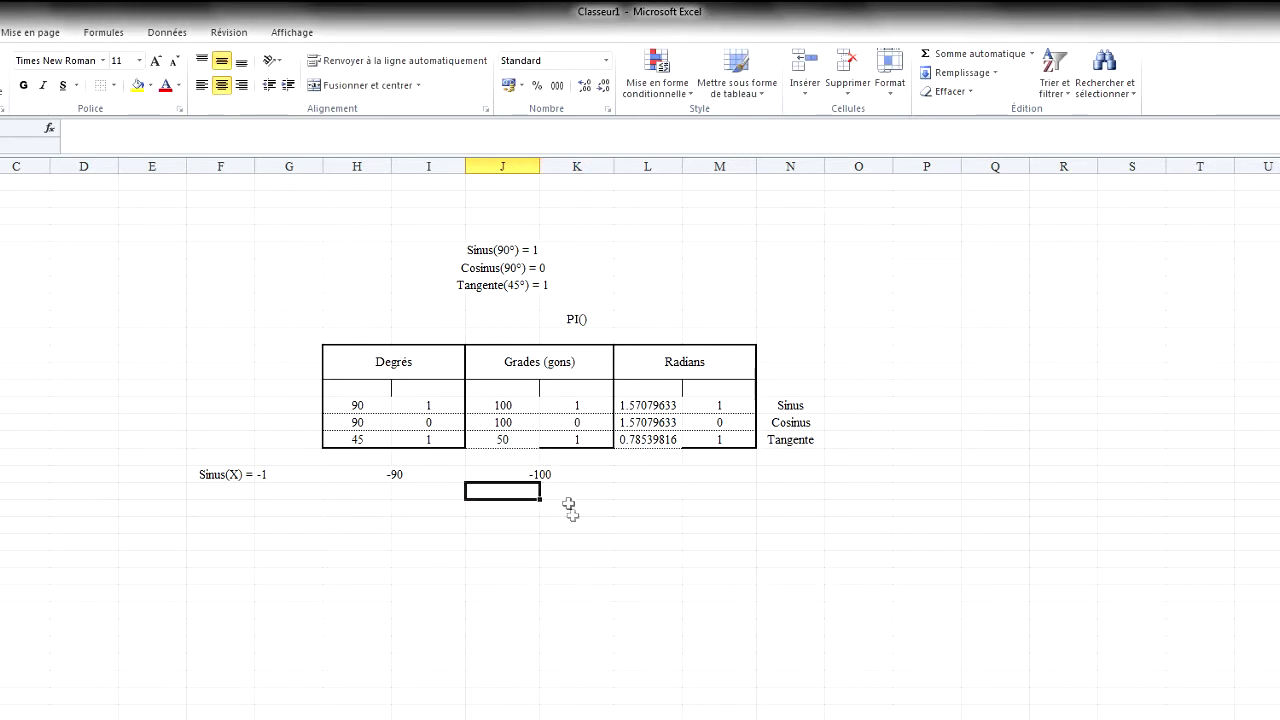
Calculate the angle in radians in the merged cell L18 with the formula =ASIN(G18).
click(688, 474)
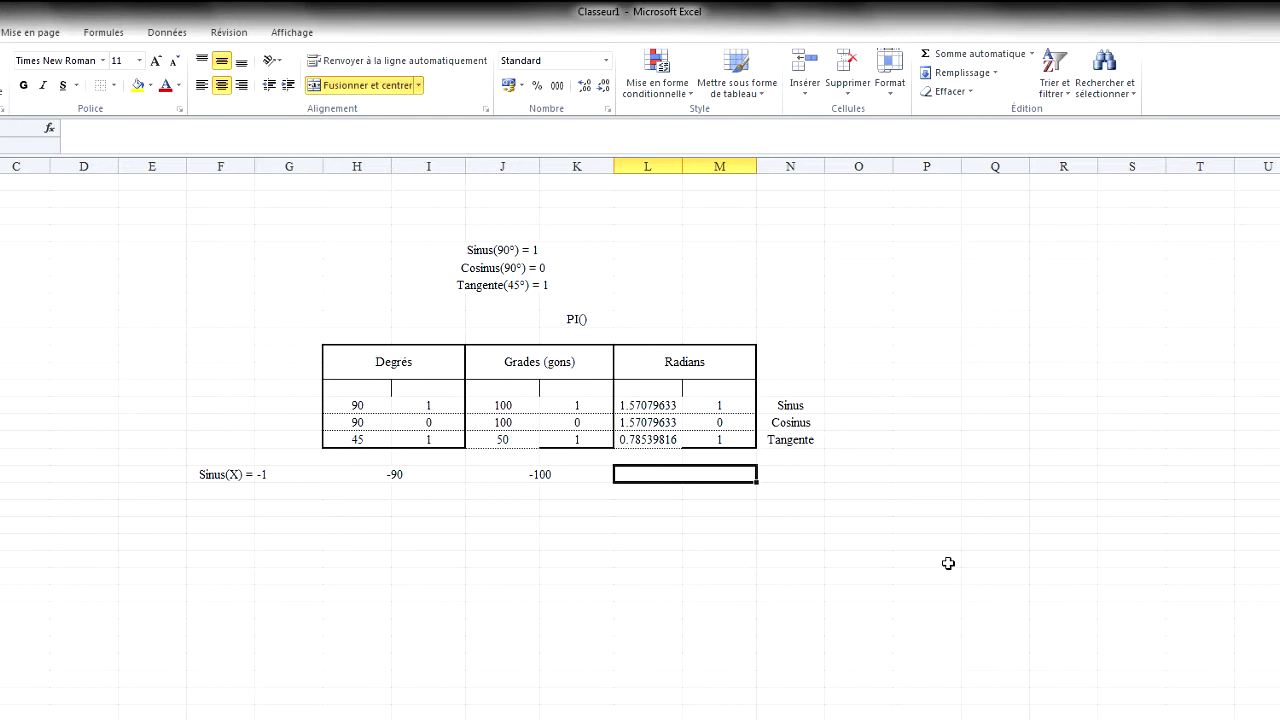
text(=ASIN)
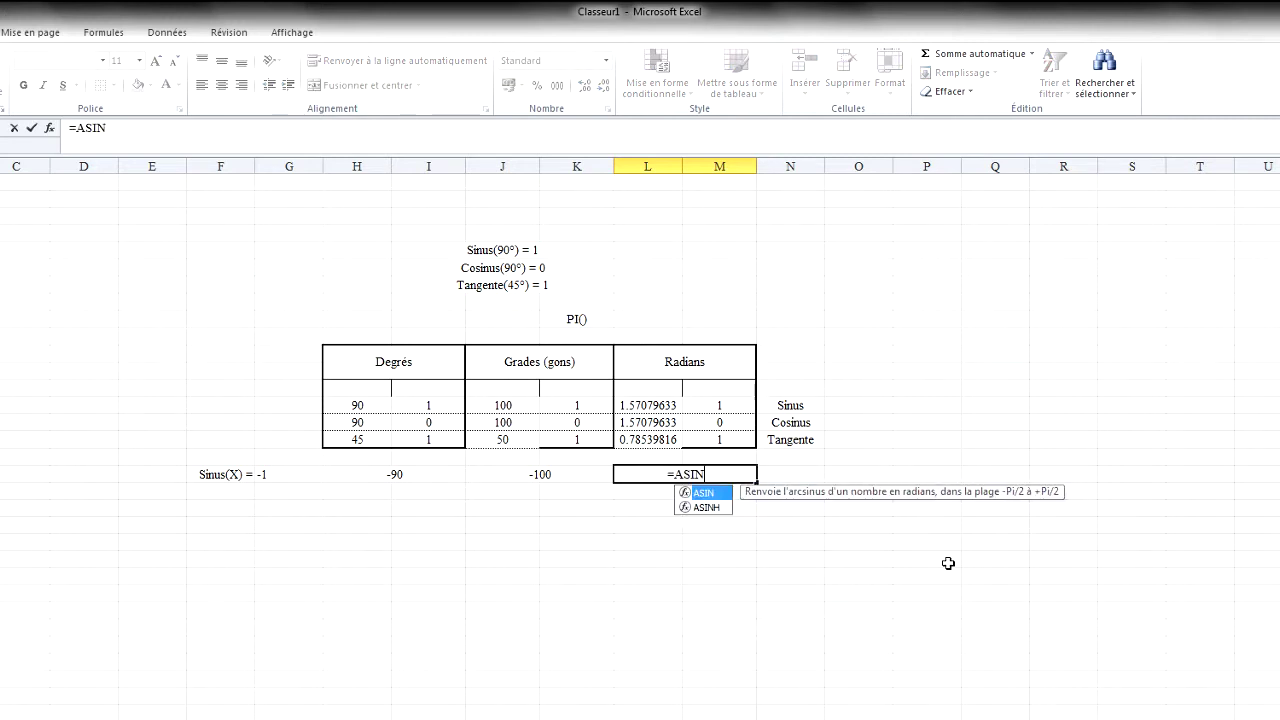
text(()
click(280, 473)
text())
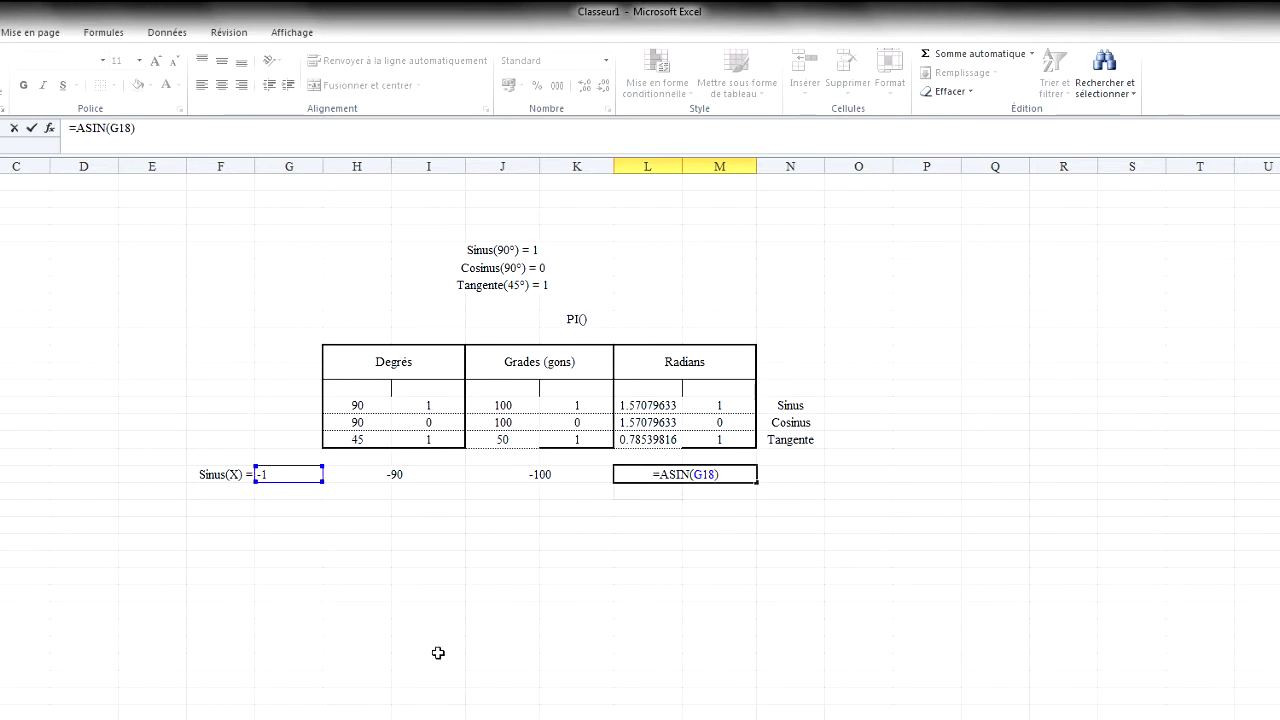
key(Return)
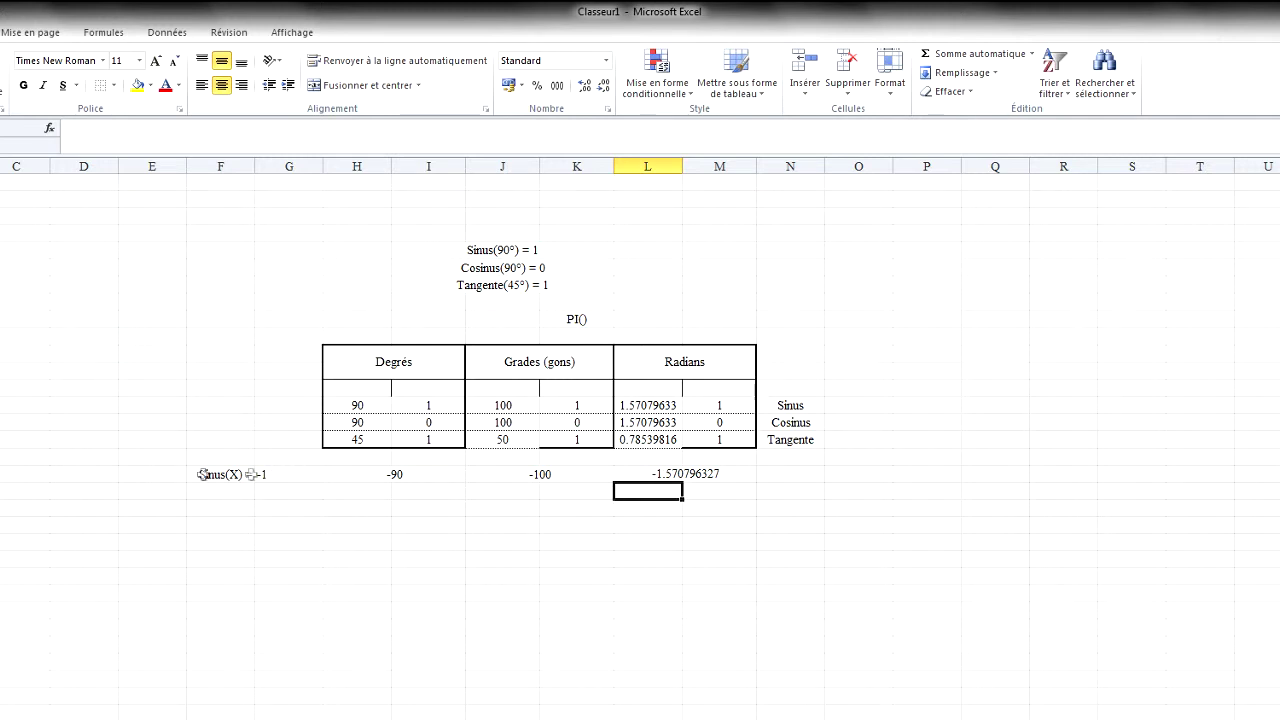
drag(280, 405, 281, 579)
drag(221, 421, 218, 569)
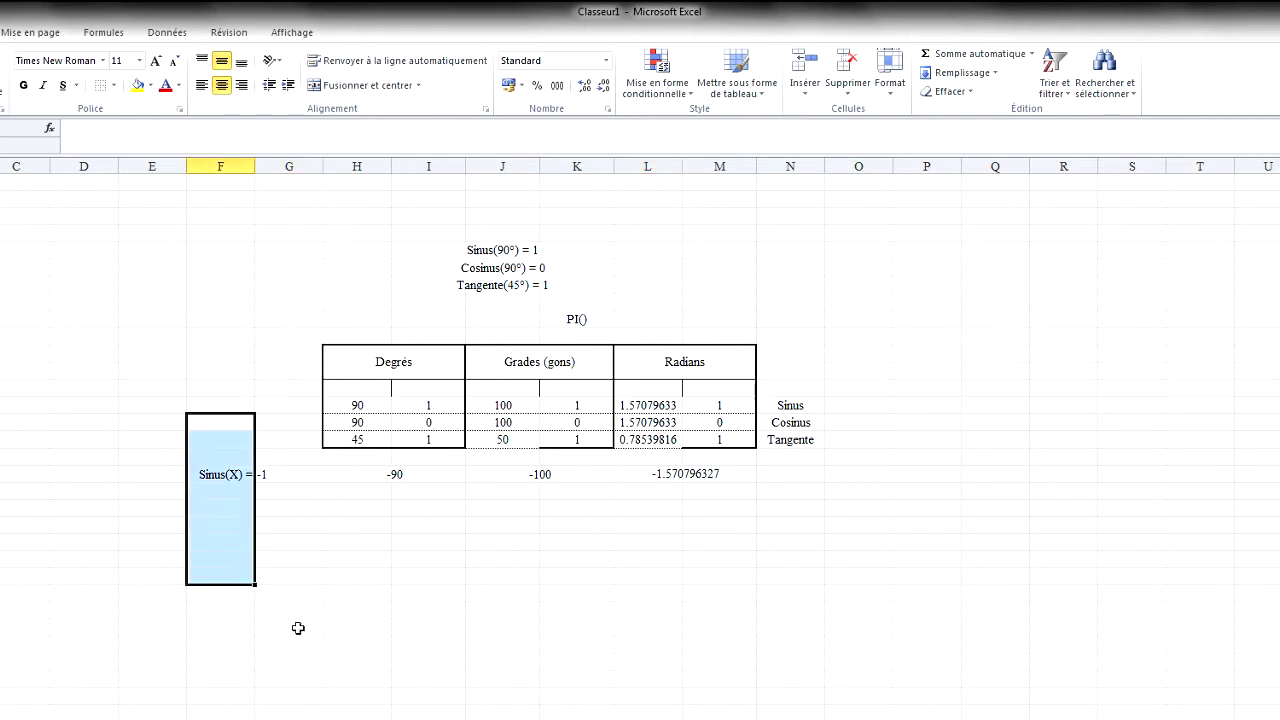
click(298, 479)
click(714, 466)
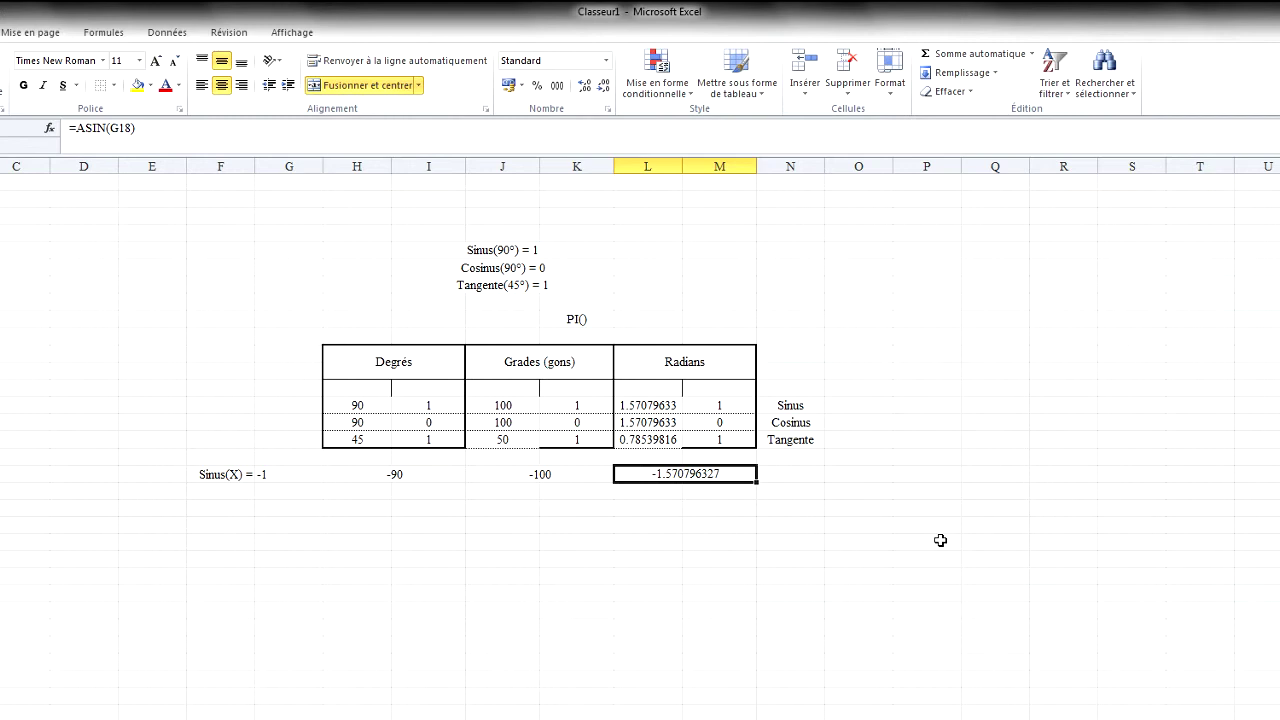
click(806, 475)
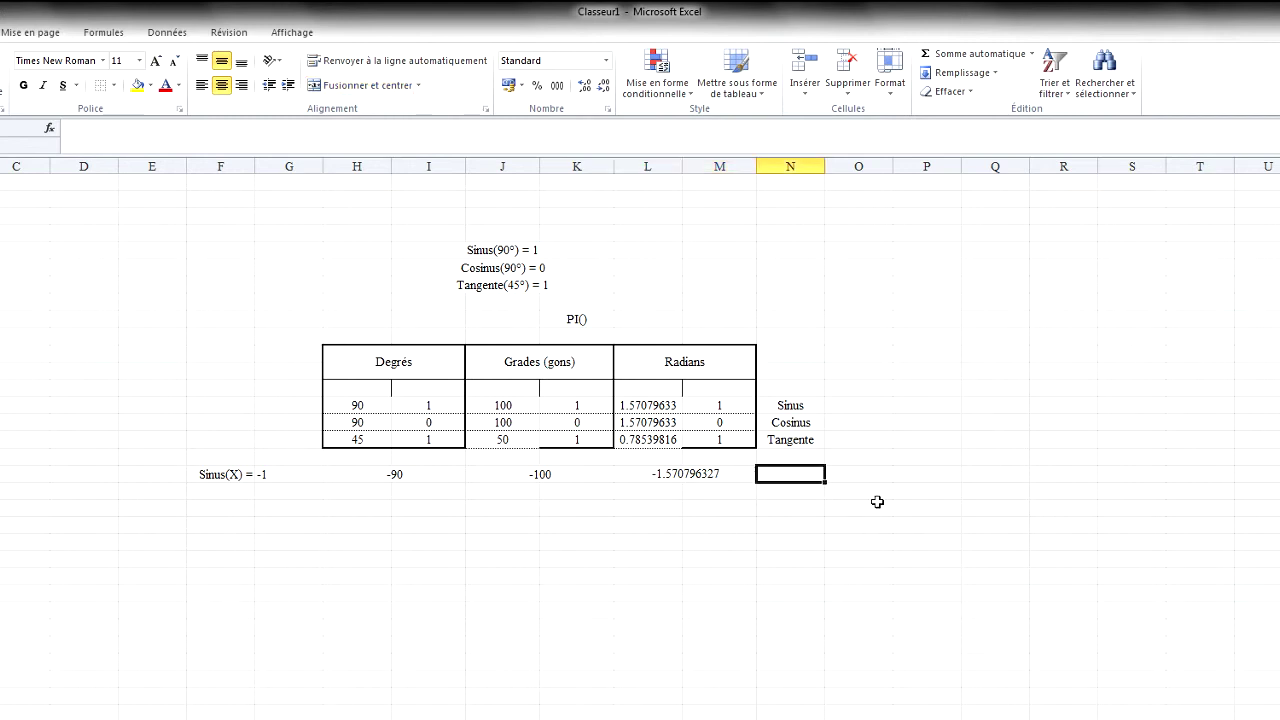